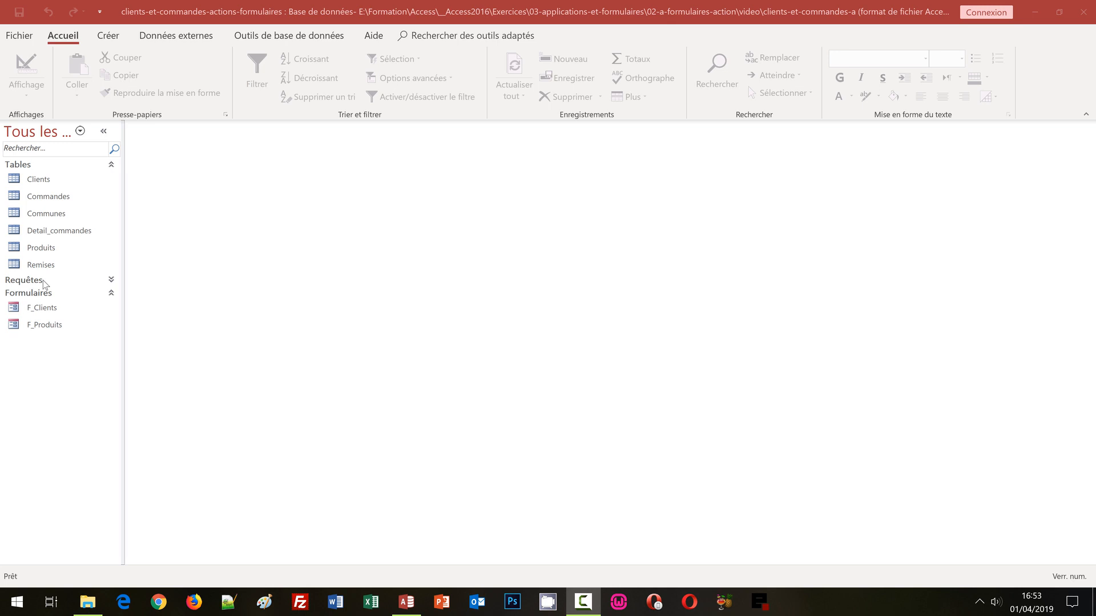
Open the F_Produits form and browse to the second, third and last records, returning to the first one
double_click(53, 327)
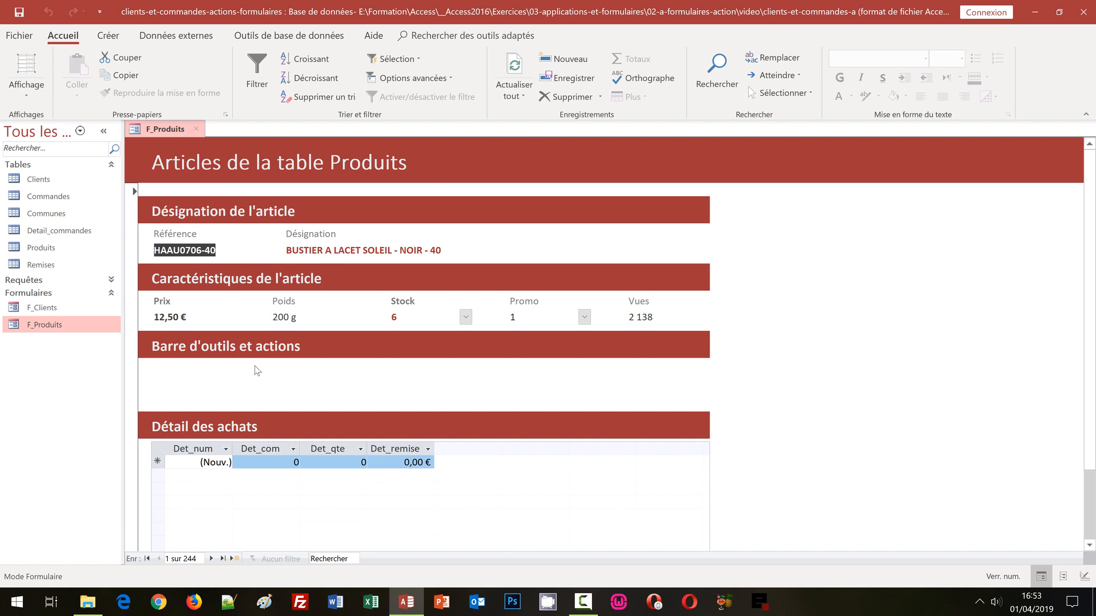
click(211, 560)
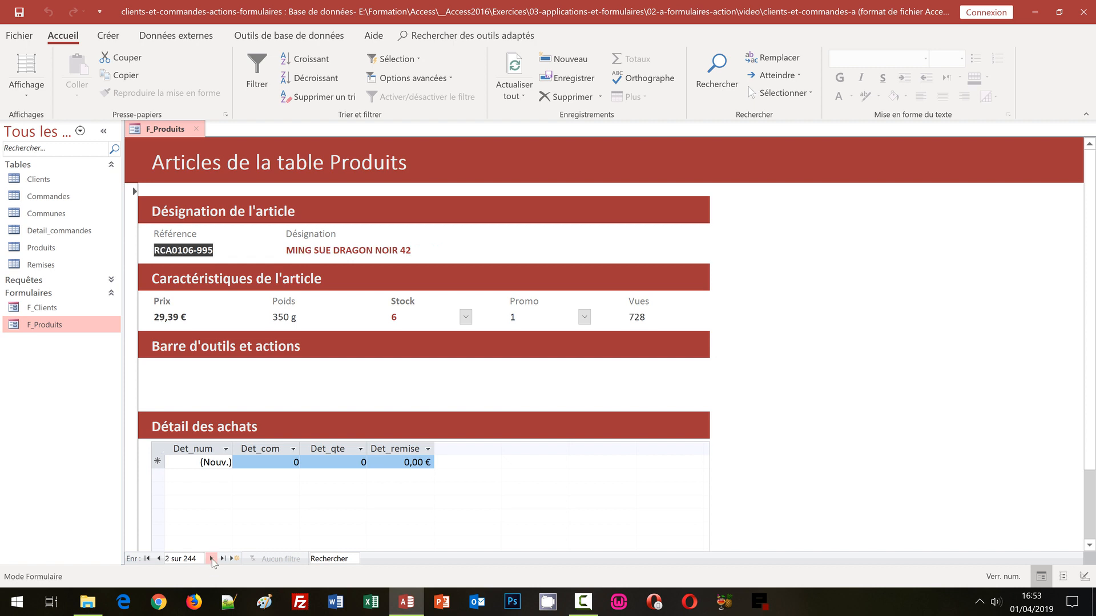
click(211, 559)
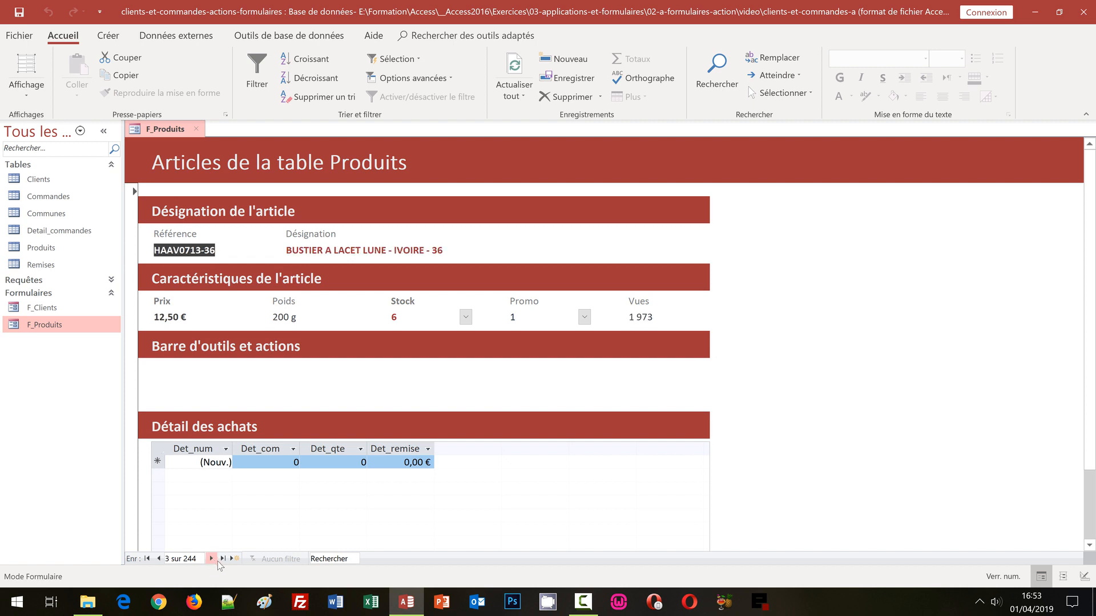
click(222, 560)
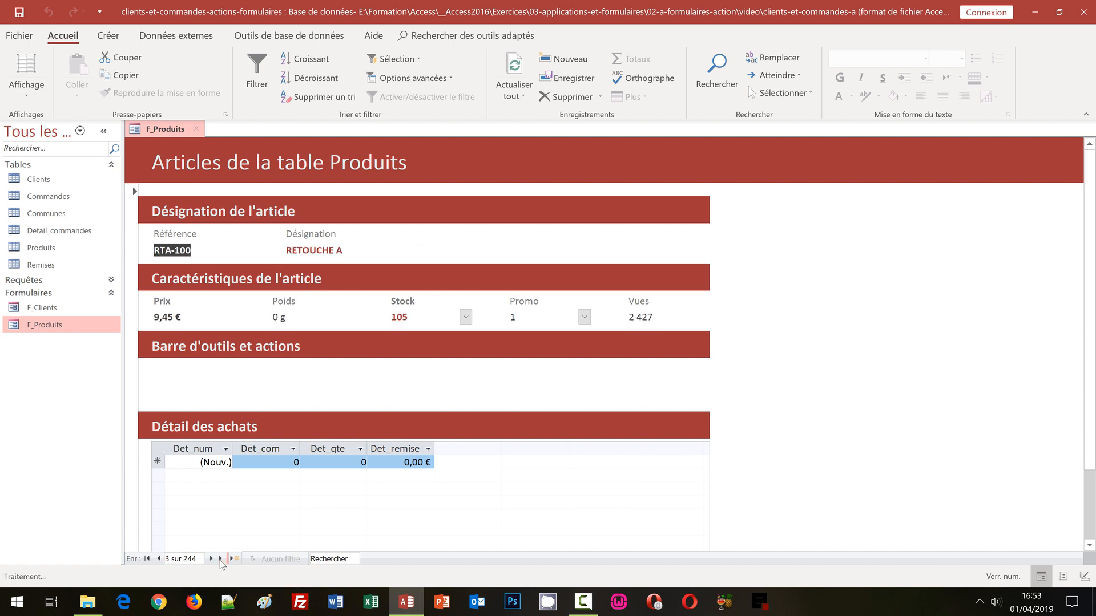
click(146, 559)
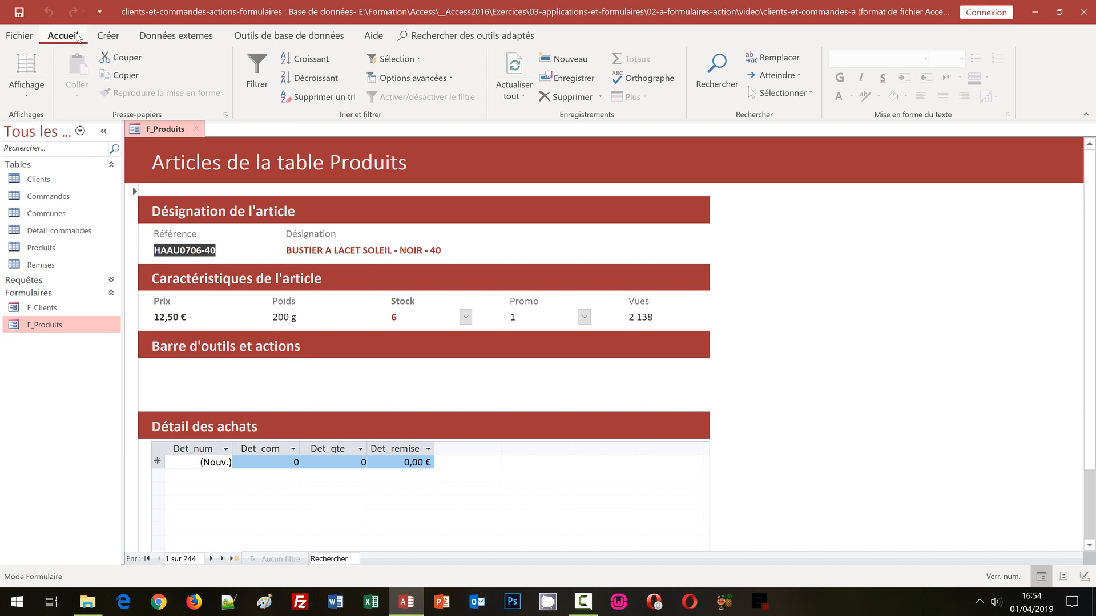
Switch the form to design view and draw a command button about 0.9 cm by 0.8 cm under the Barre d'outils et actions heading
click(25, 98)
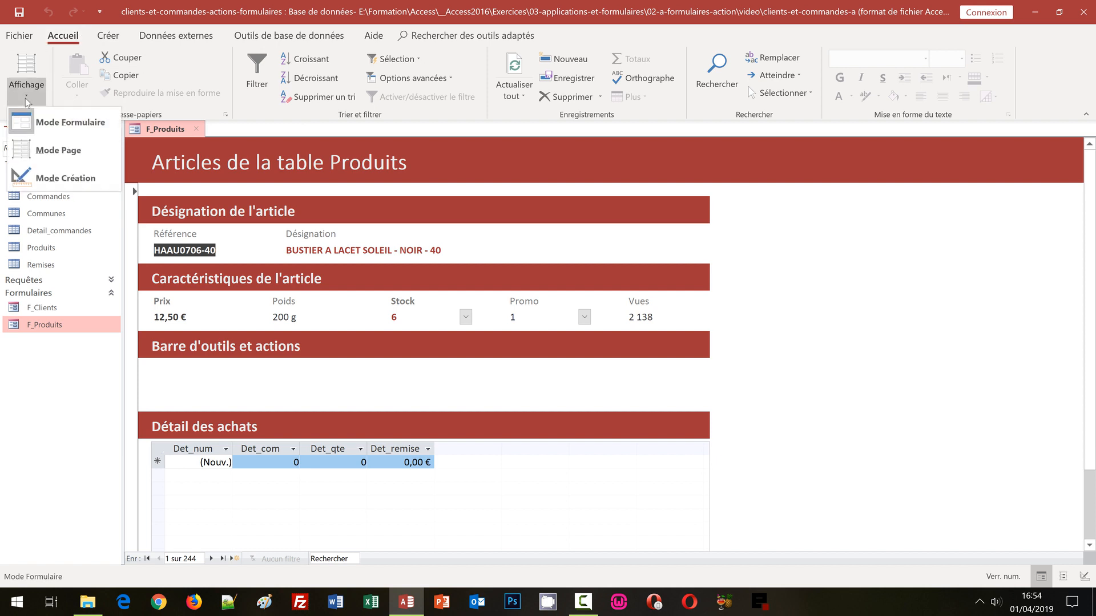
click(68, 181)
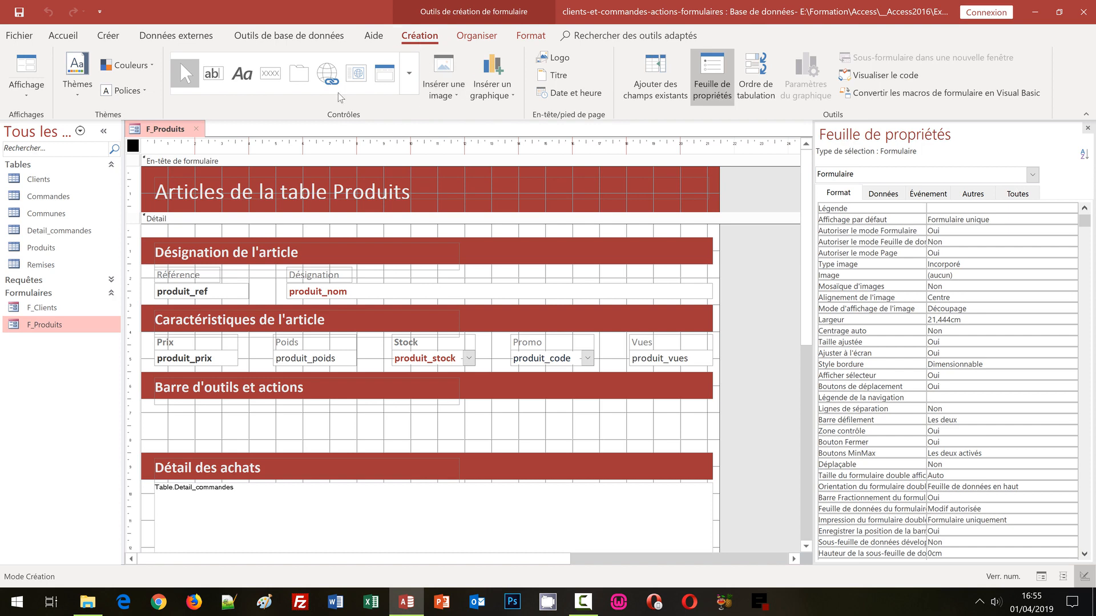
click(270, 75)
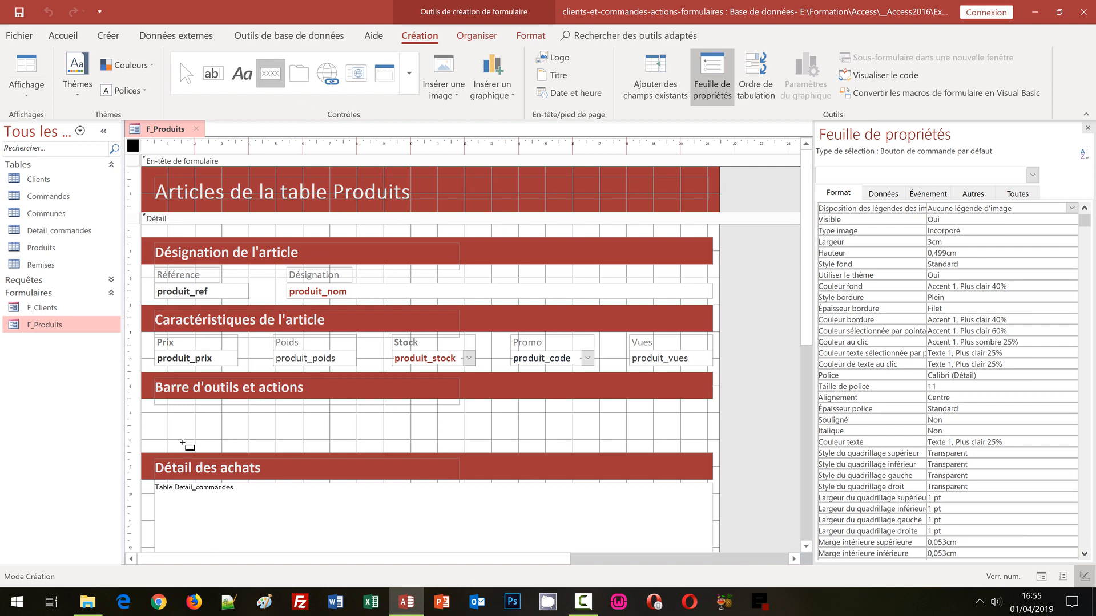
drag(157, 416, 182, 437)
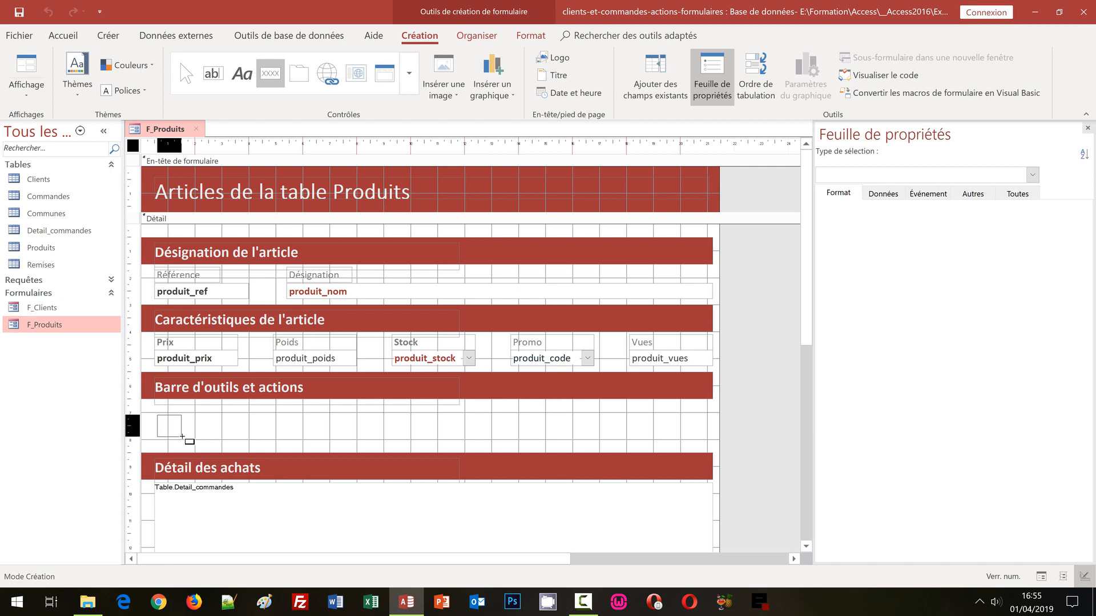
drag(182, 437, 182, 438)
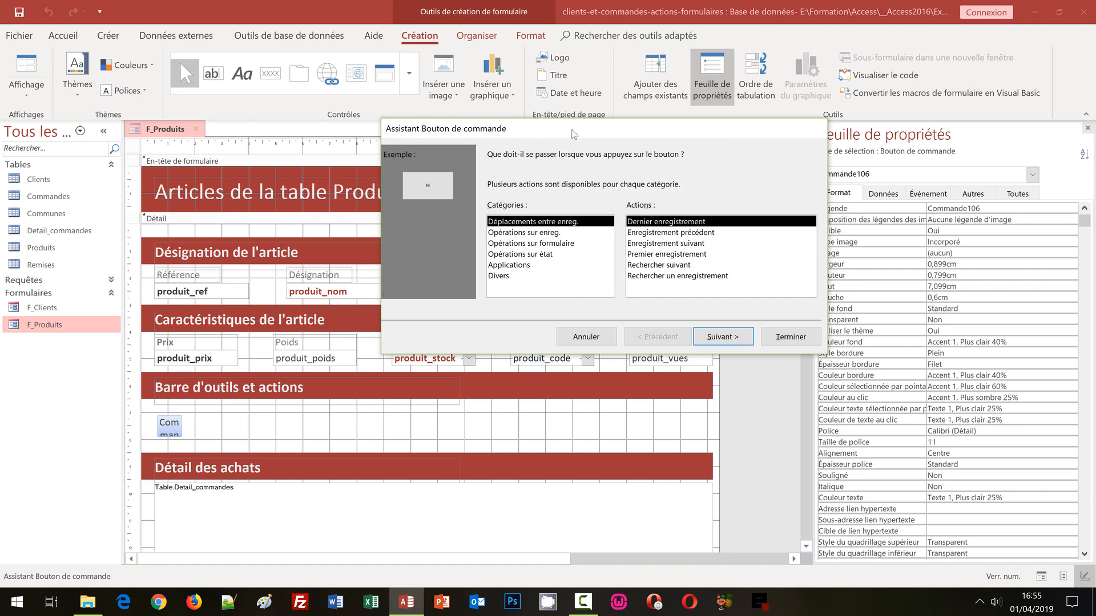
Configure the button to go to the first record (Premier enregistrement) with the Atteindre premier image and name it Premier_enreg
drag(572, 130, 390, 185)
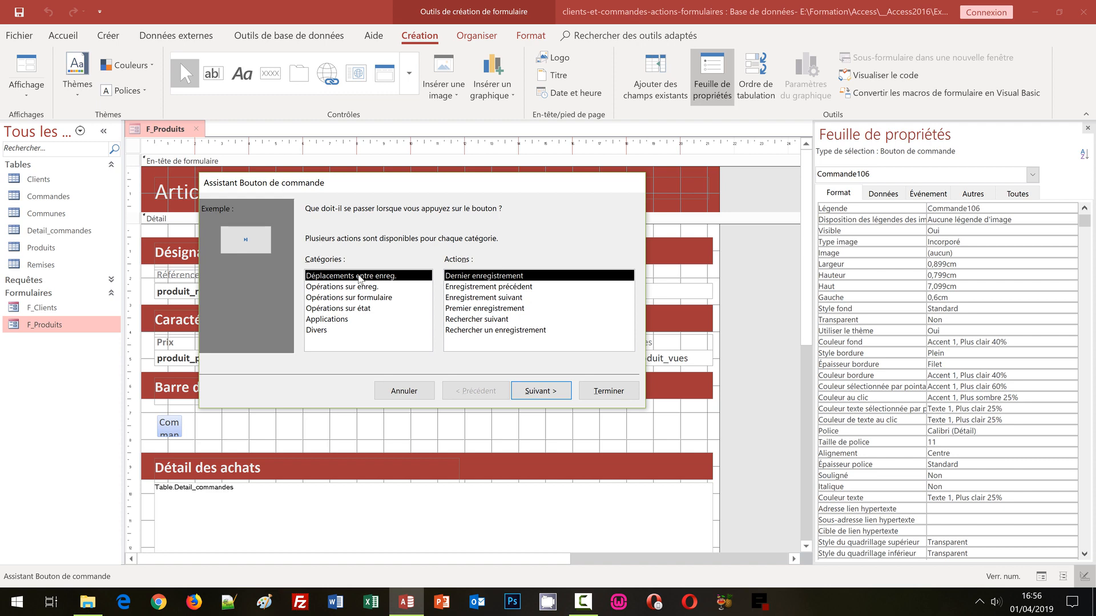
click(486, 309)
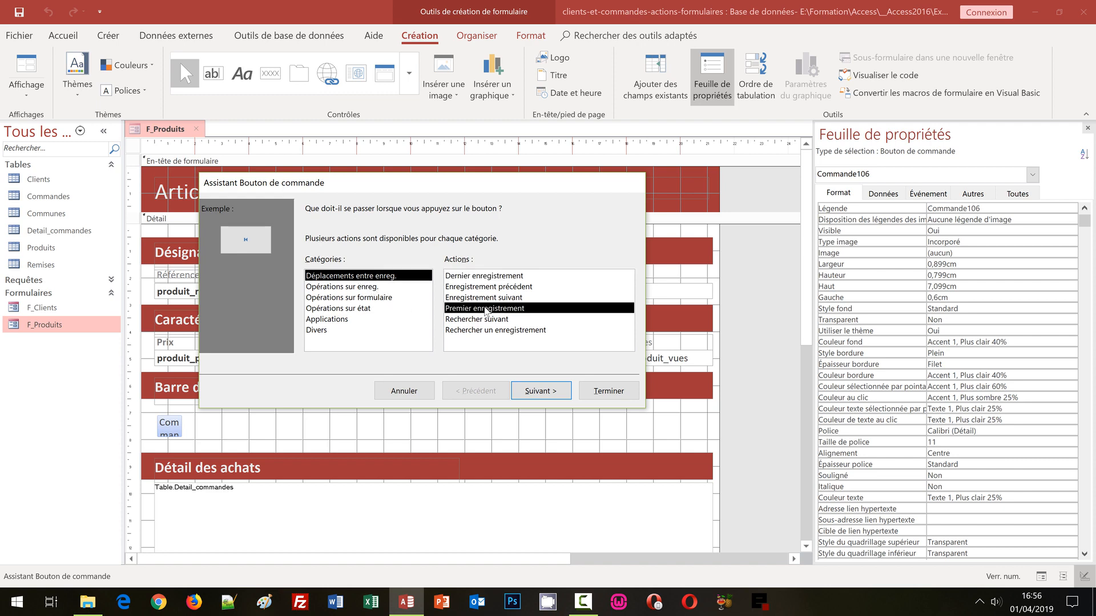
click(546, 393)
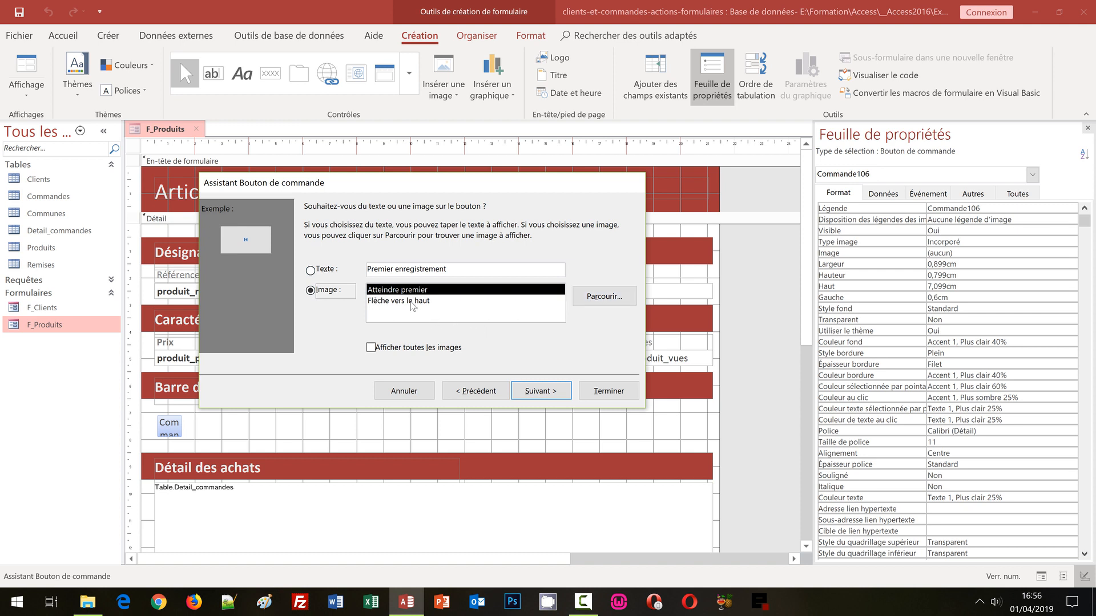
click(542, 395)
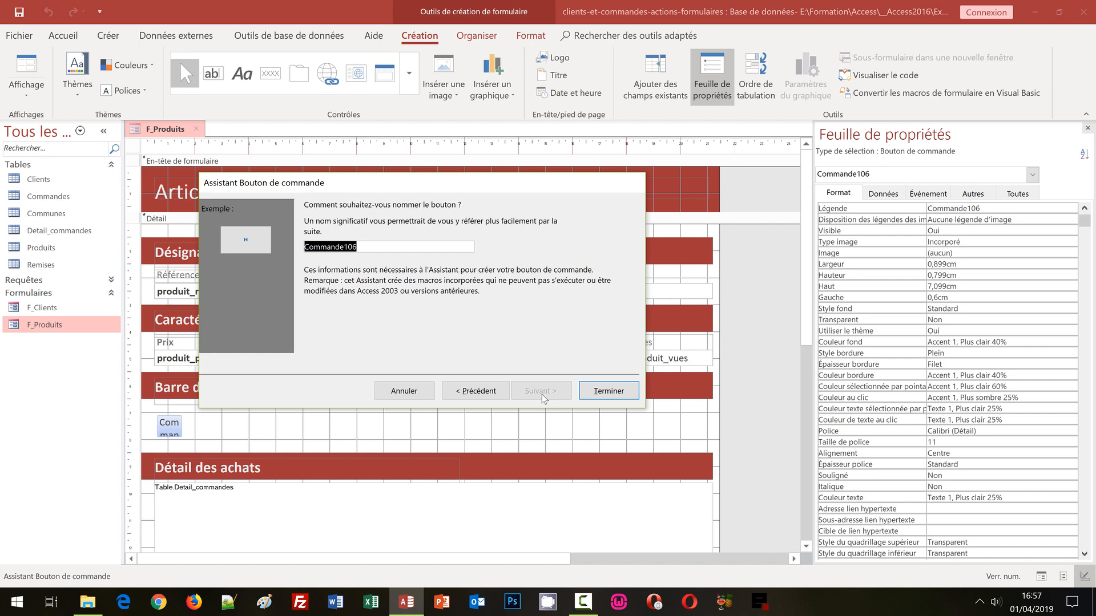
text(Pre)
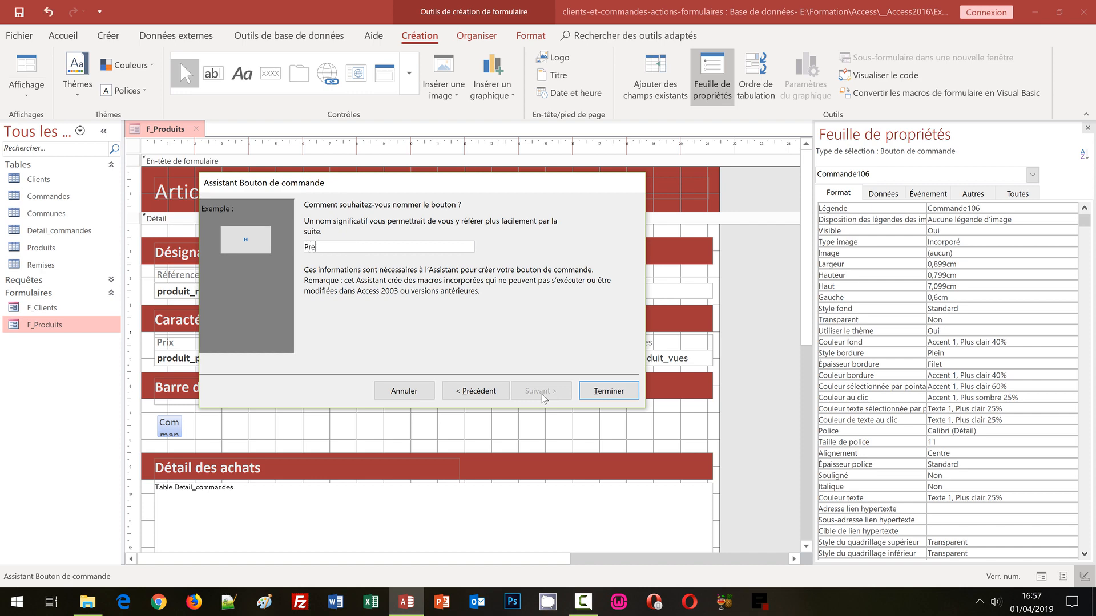
text(mier_enreg)
click(614, 395)
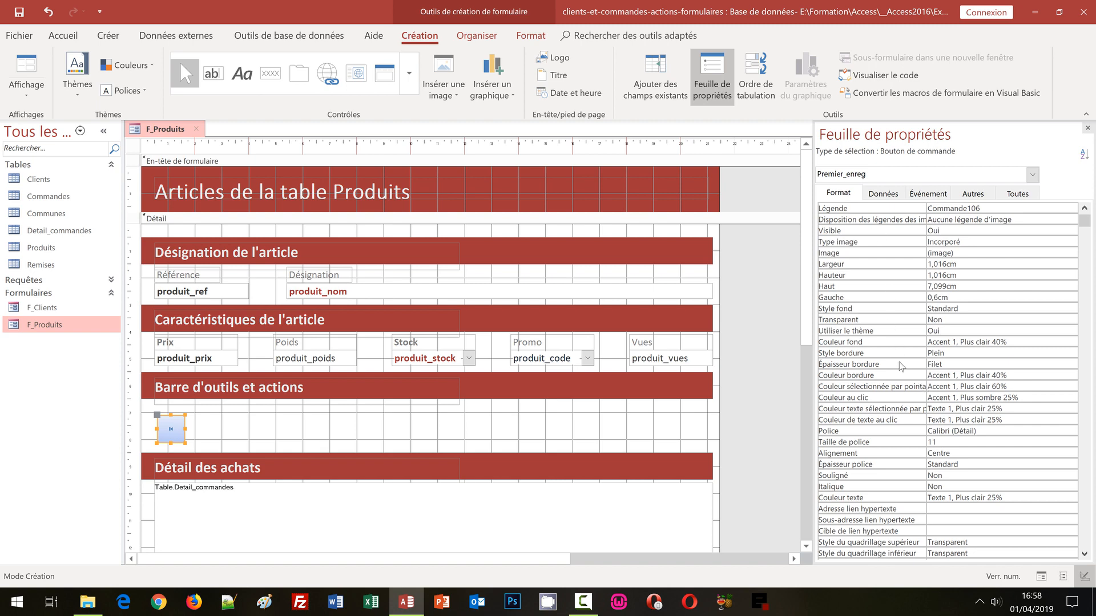
Set the Premier_enreg button's background colour to the custom RGB value 161, 54, 56
click(881, 341)
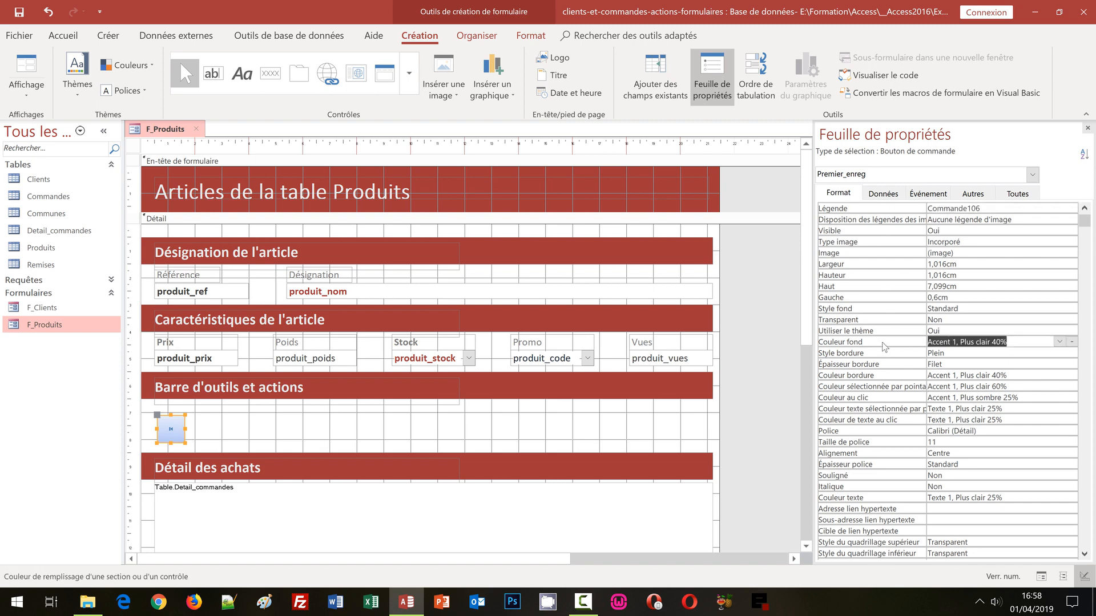
click(1073, 343)
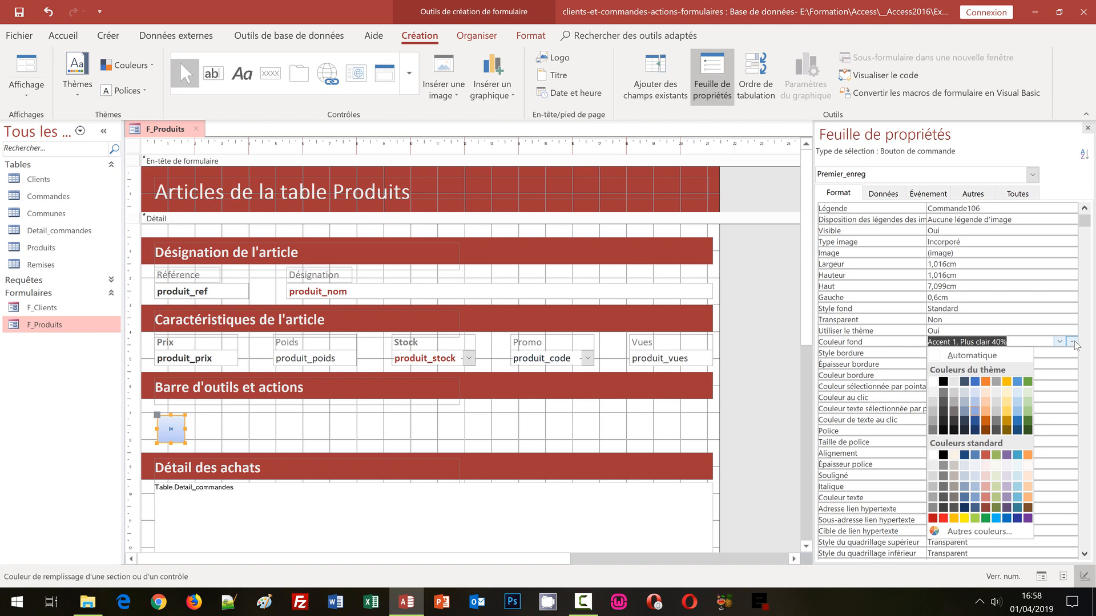
click(967, 532)
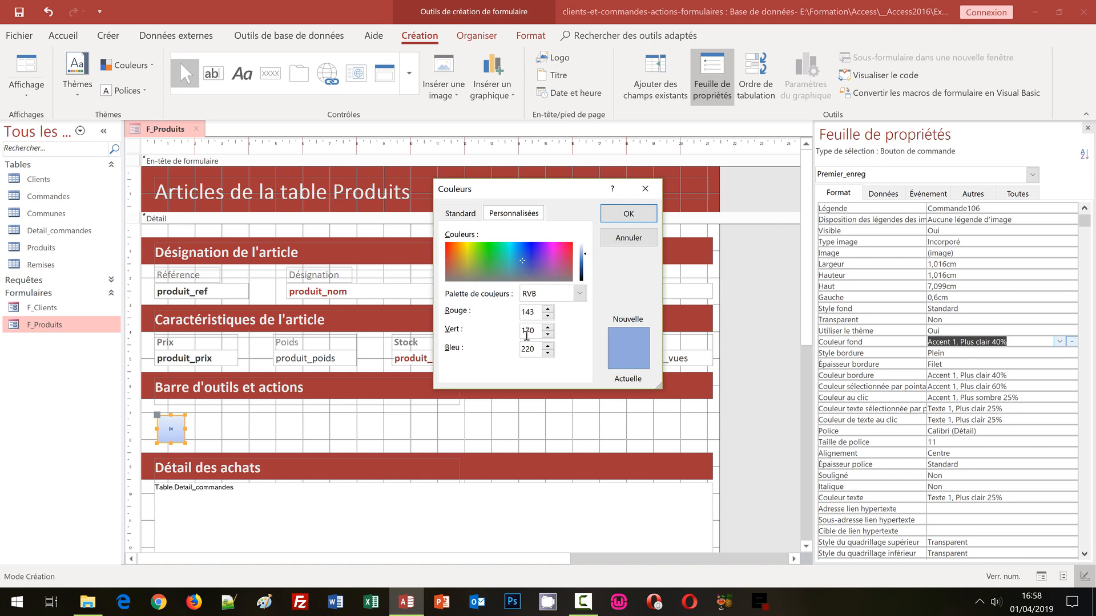
double_click(529, 313)
text(161)
key(Tab)
text(54)
key(Tab)
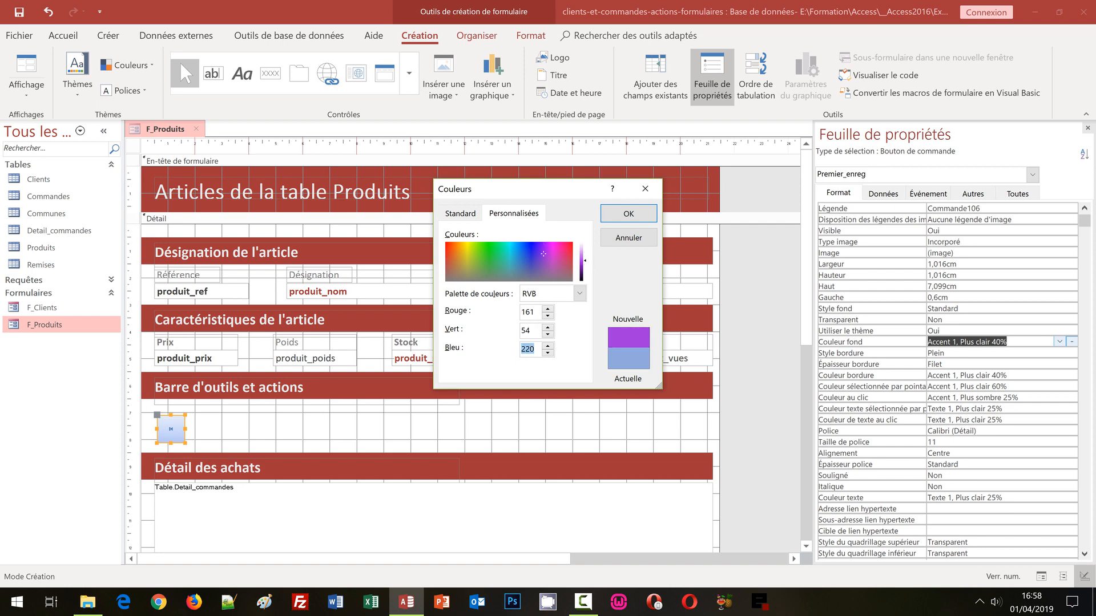
text(56)
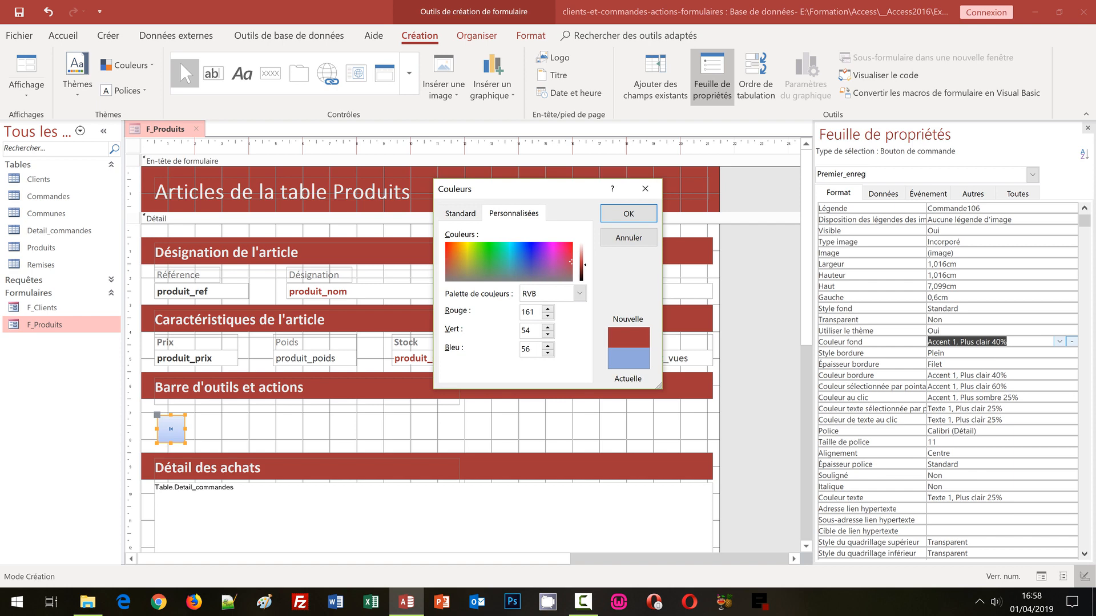
click(625, 216)
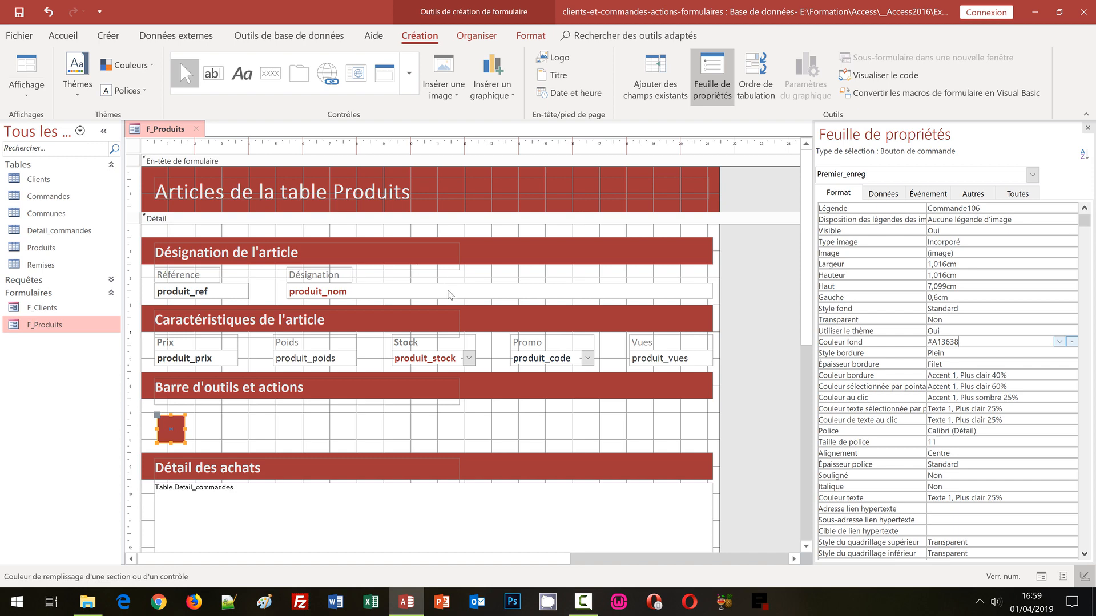
Apply the first bevel preset and the first outer shadow preset to the Premier_enreg button
click(535, 39)
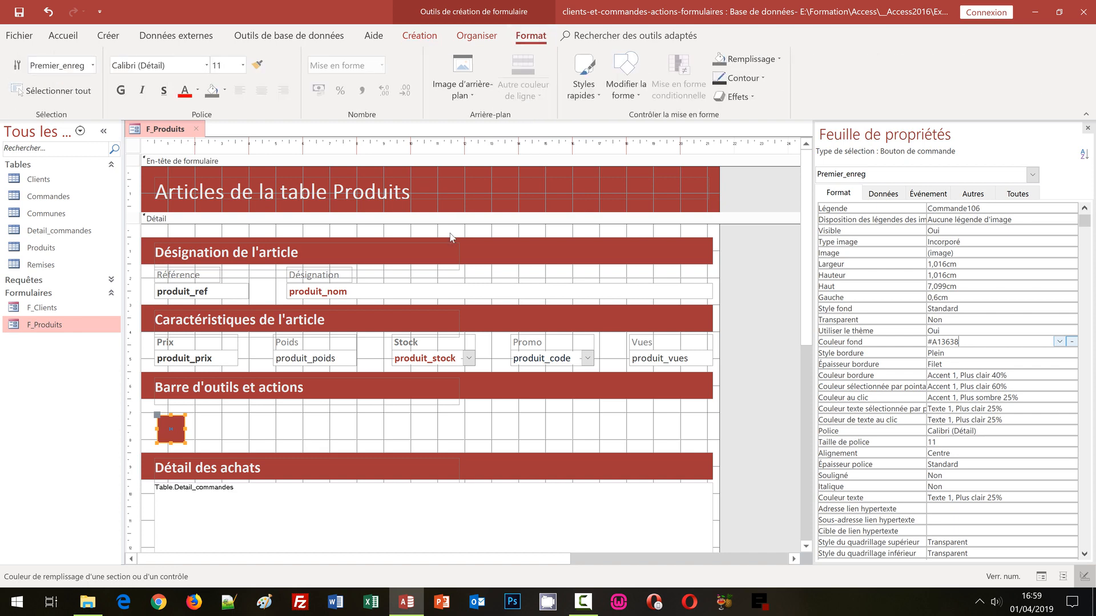
click(737, 96)
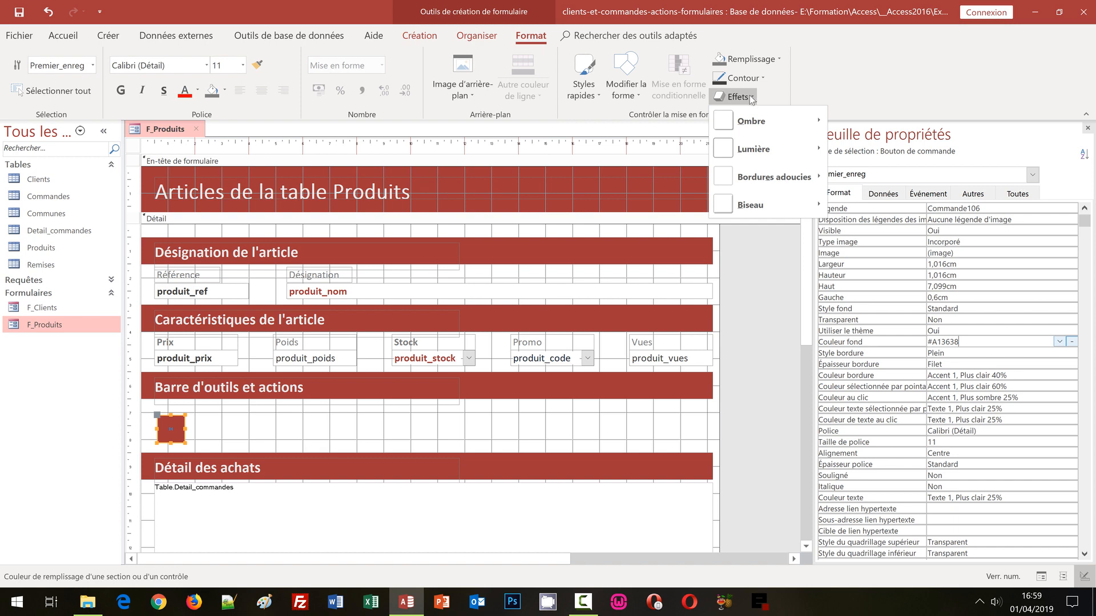
mouse_move(748, 194)
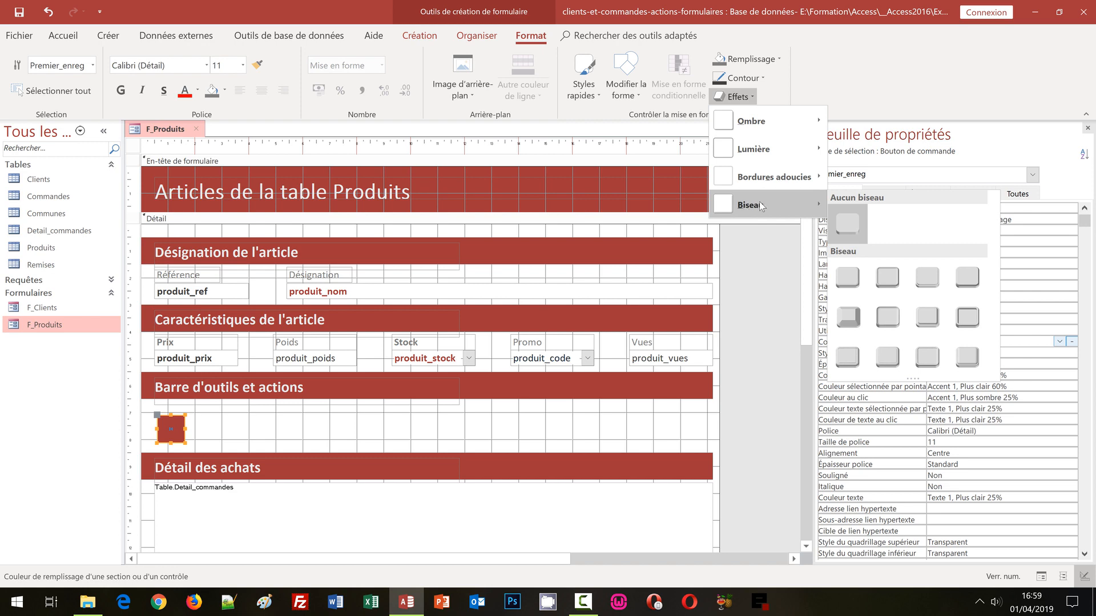
click(849, 276)
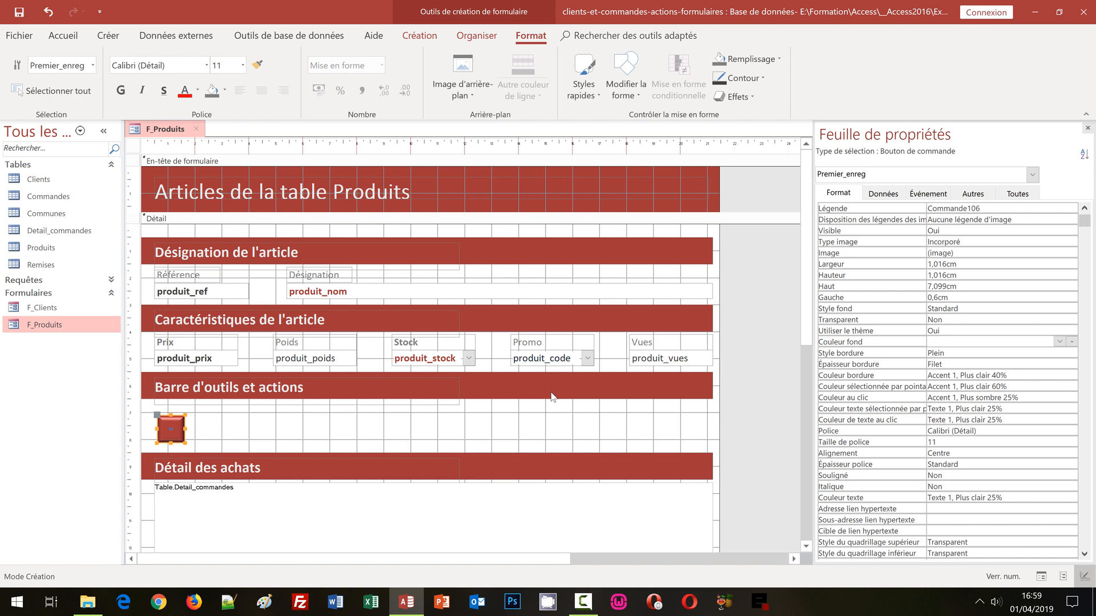
click(736, 97)
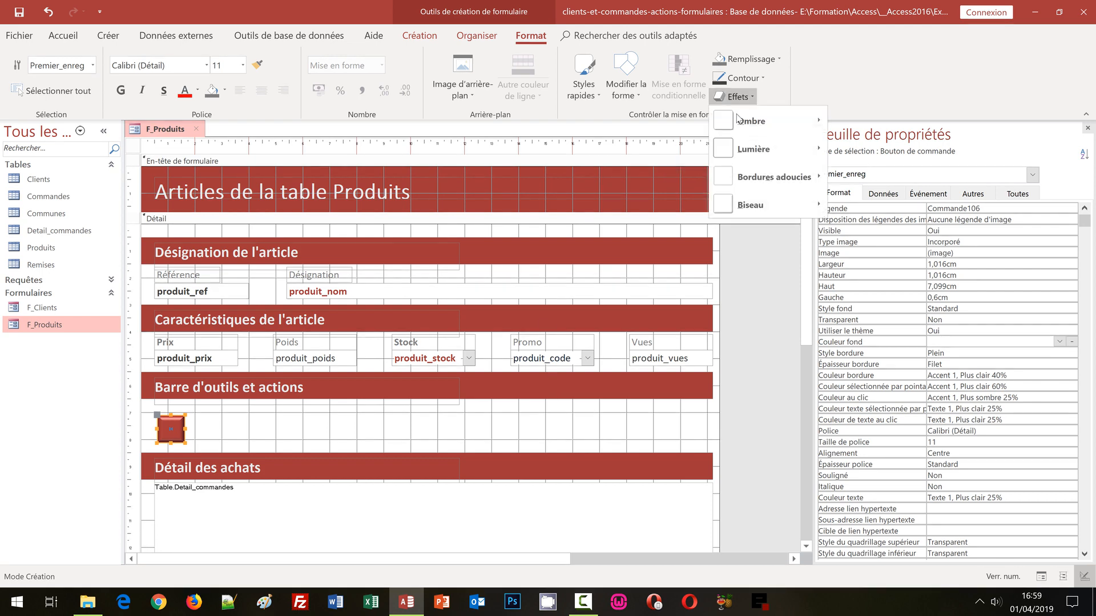
mouse_move(726, 122)
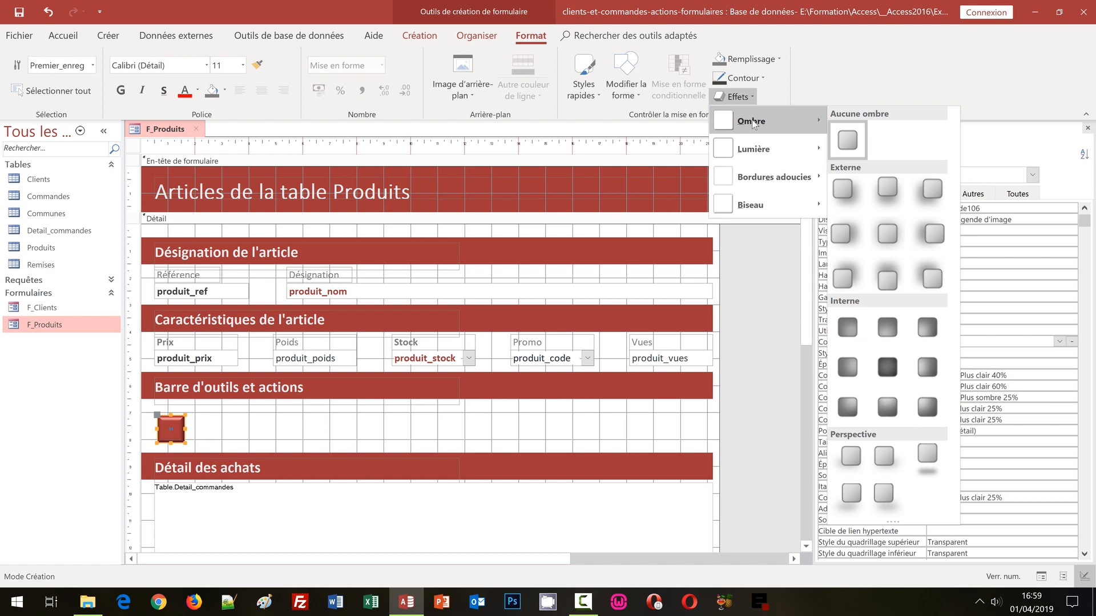
click(846, 190)
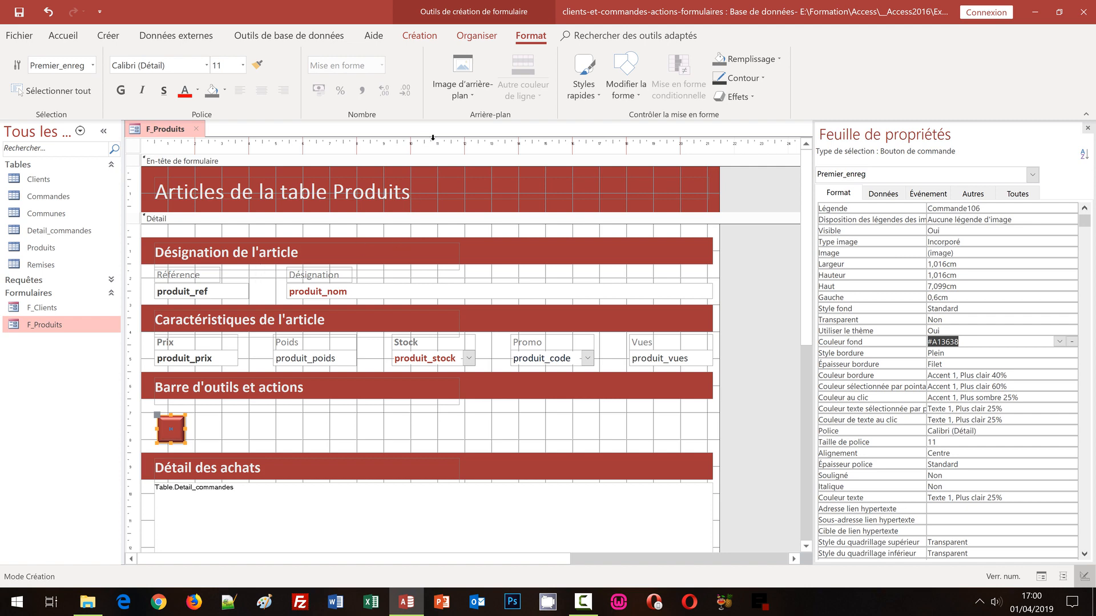
Draw a second command button about 1.3 cm by 0.8 cm just to the right of the Premier_enreg button
click(420, 36)
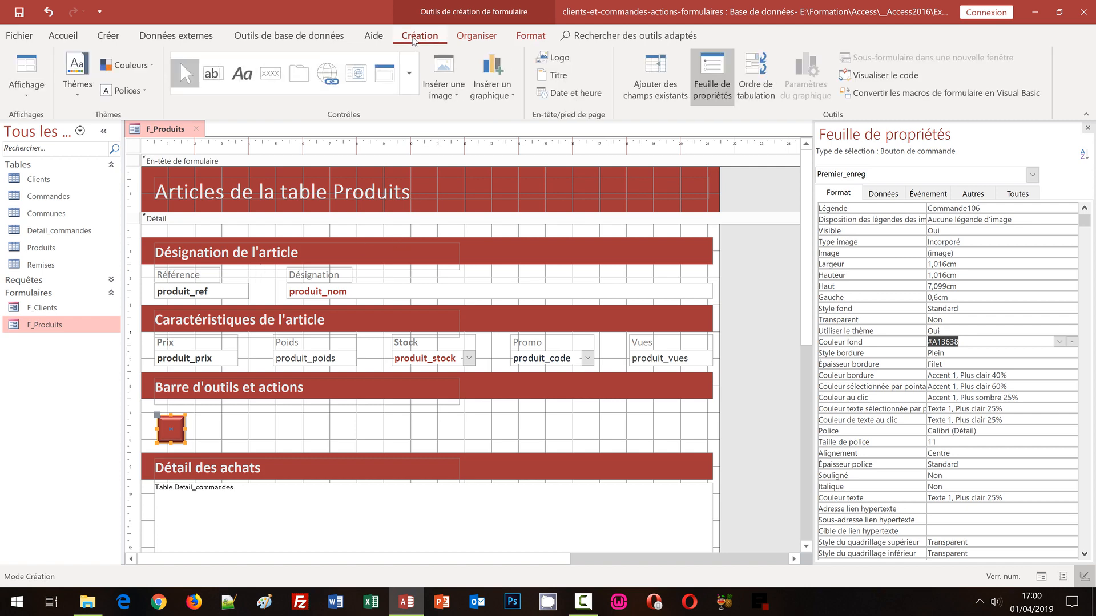
click(414, 85)
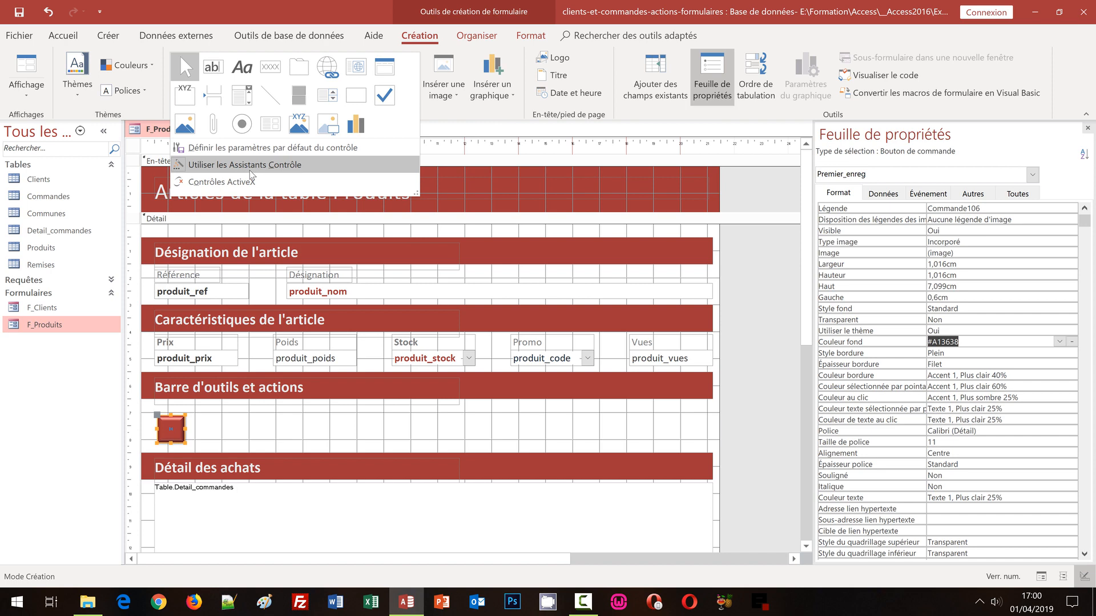
click(408, 1)
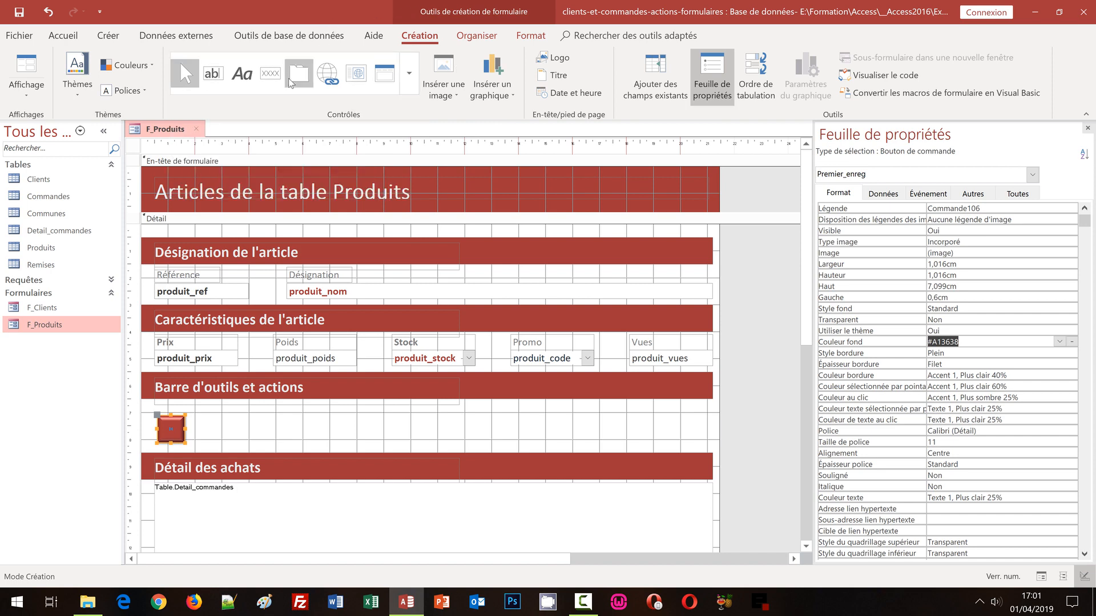
click(273, 79)
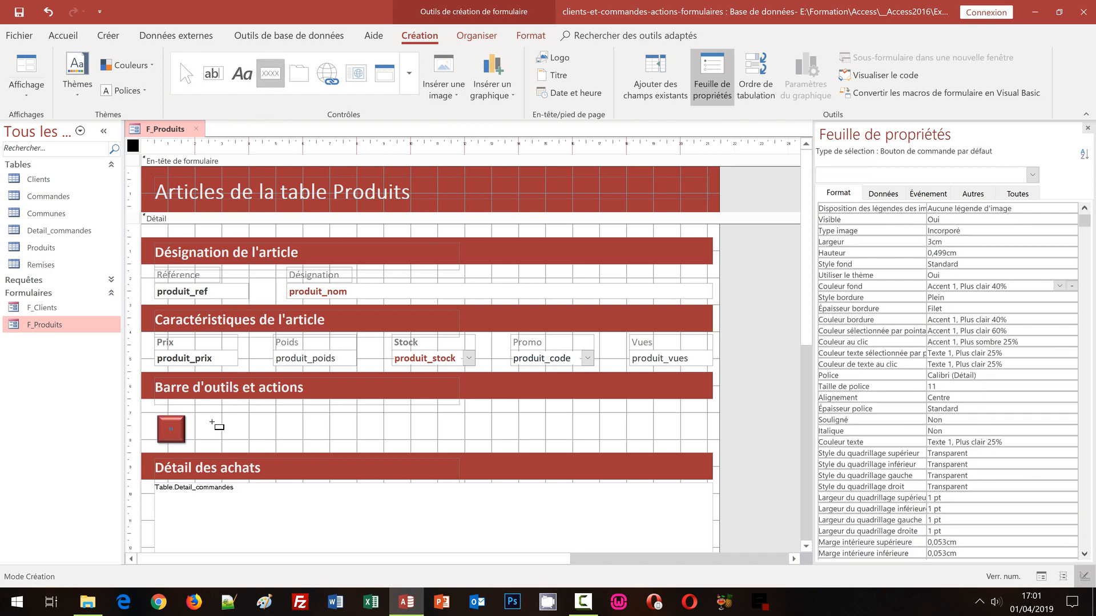
drag(194, 426, 230, 448)
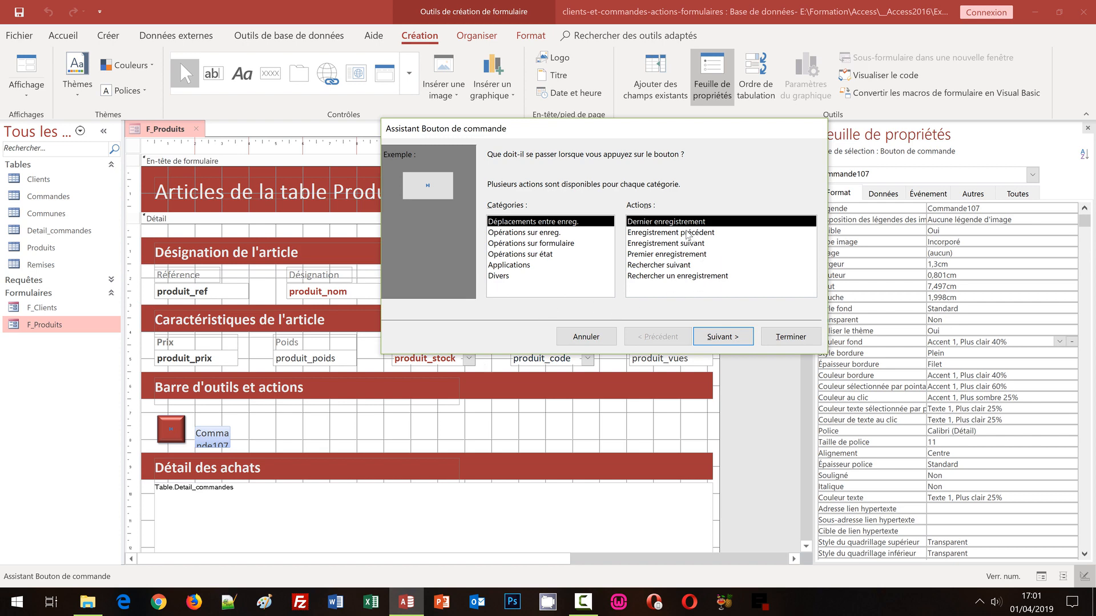
Configure the second button to go to the previous record (Enregistrement précédent) with the Atteindre Précédent image and name it Precedent_enreg
click(687, 233)
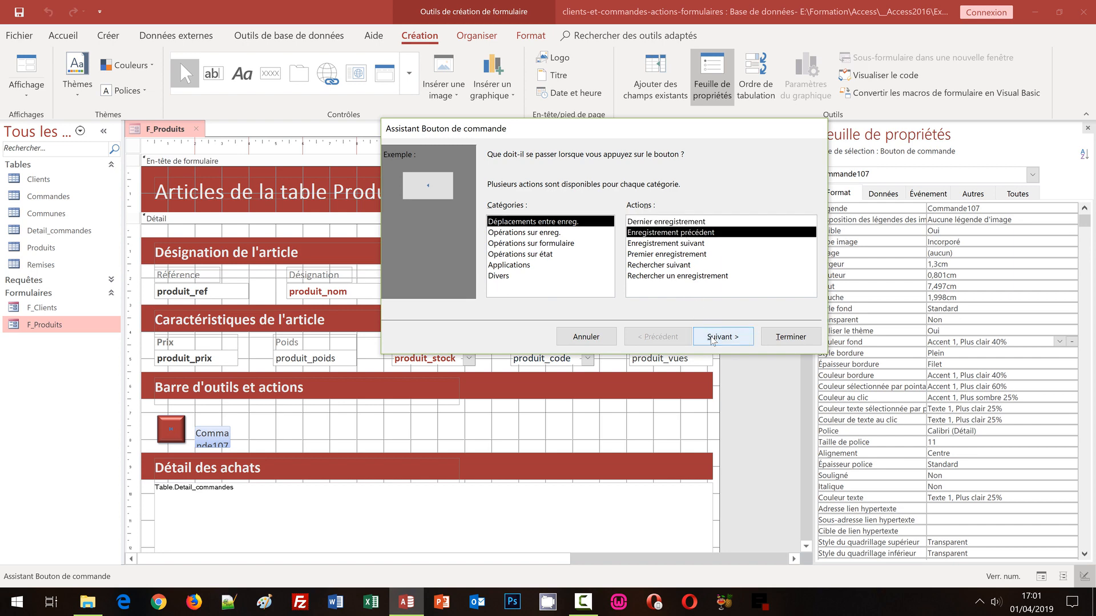
click(713, 337)
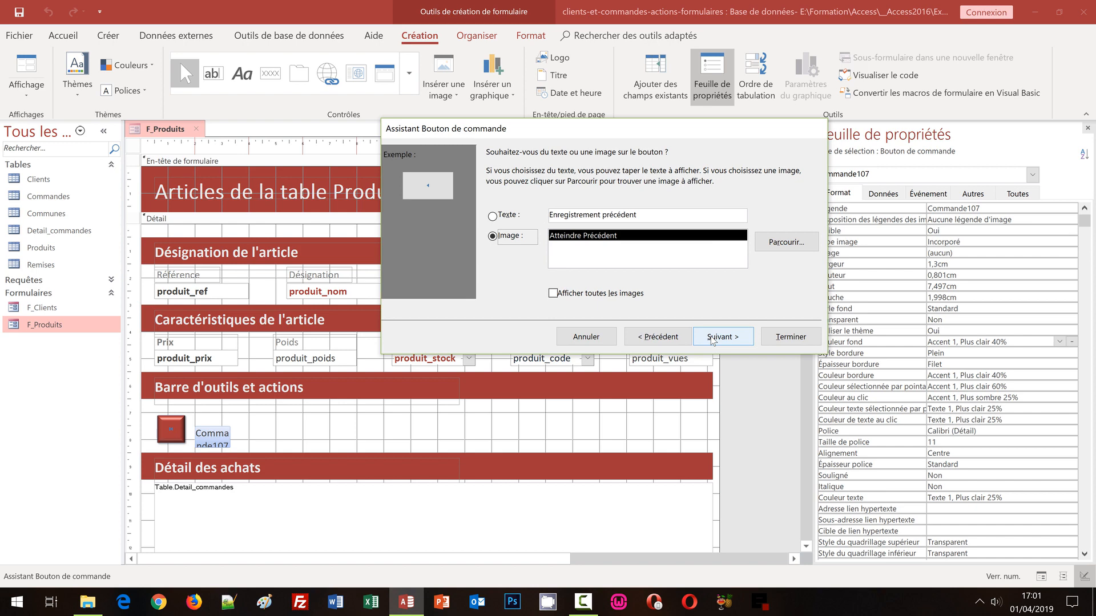
click(712, 338)
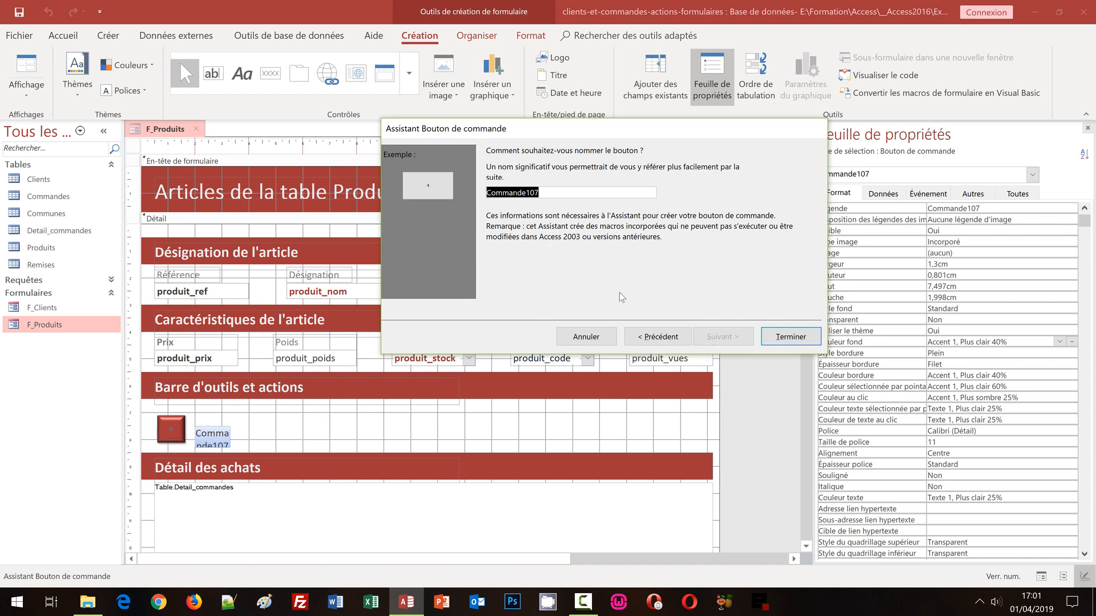
text(Preced)
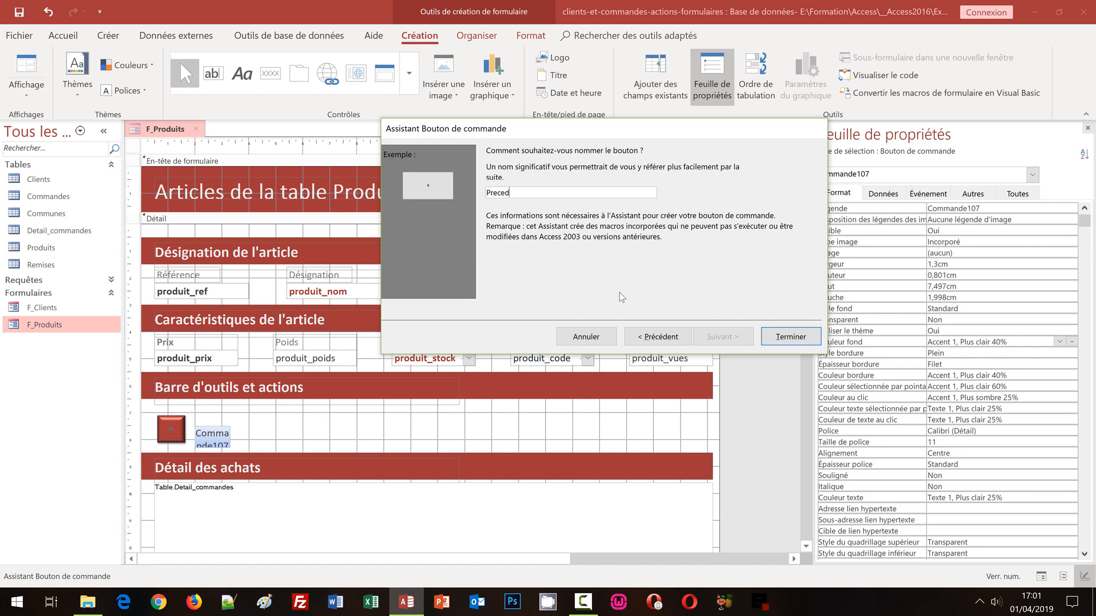
text(ent_enreg)
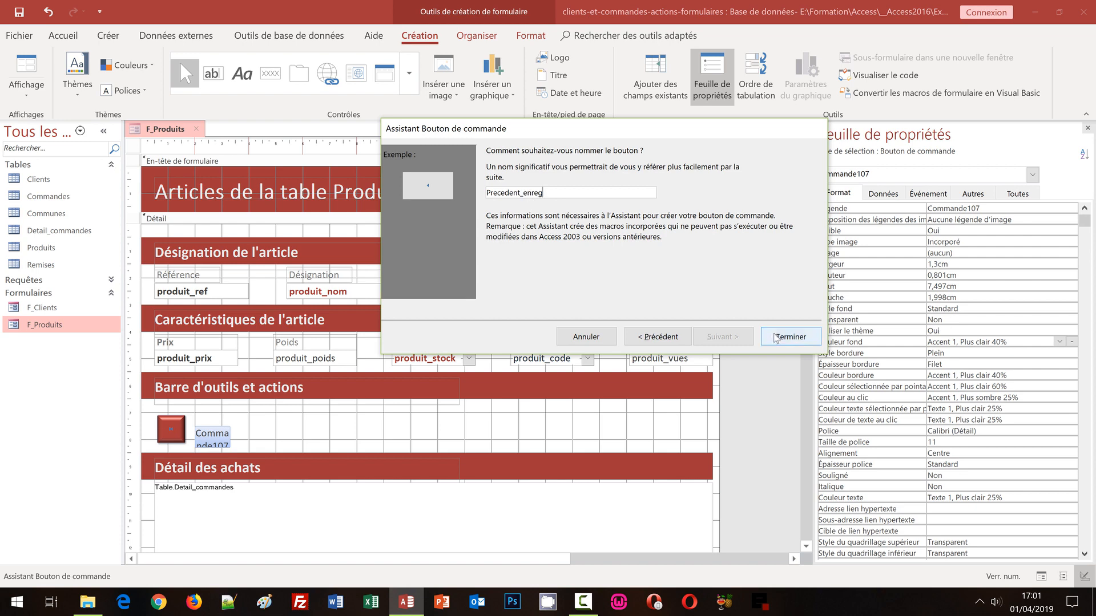
click(800, 337)
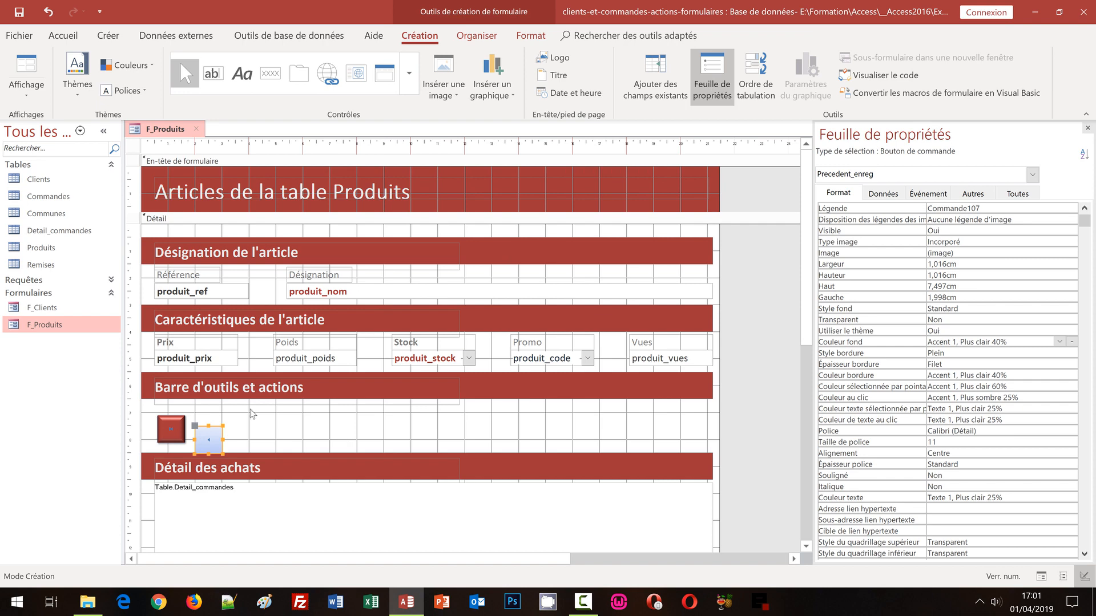
Copy the formatting of the Premier_enreg button onto the Precedent_enreg button
click(176, 428)
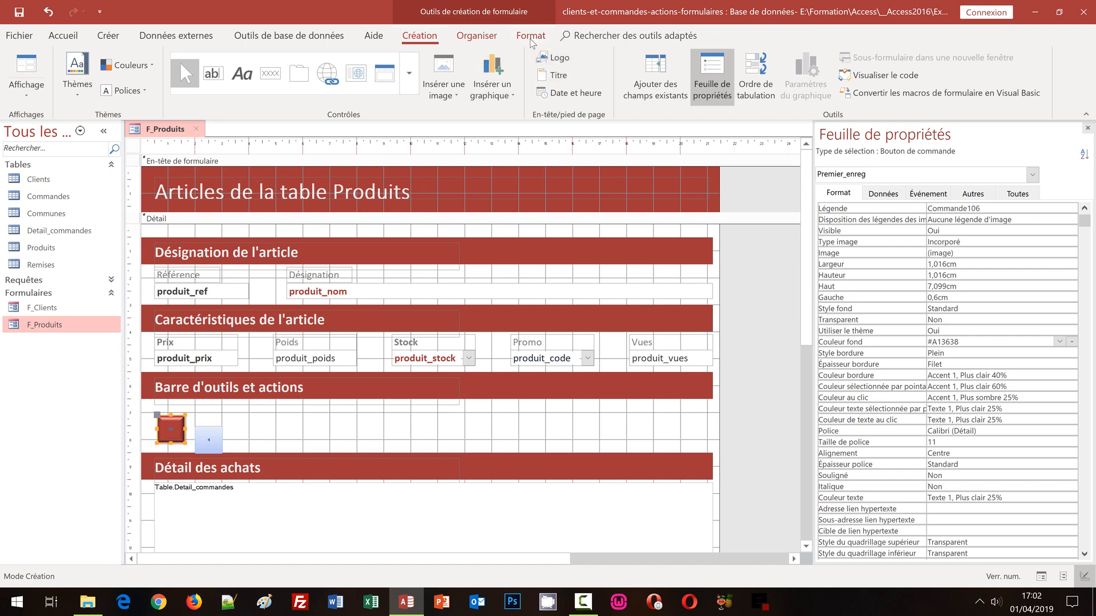
click(531, 36)
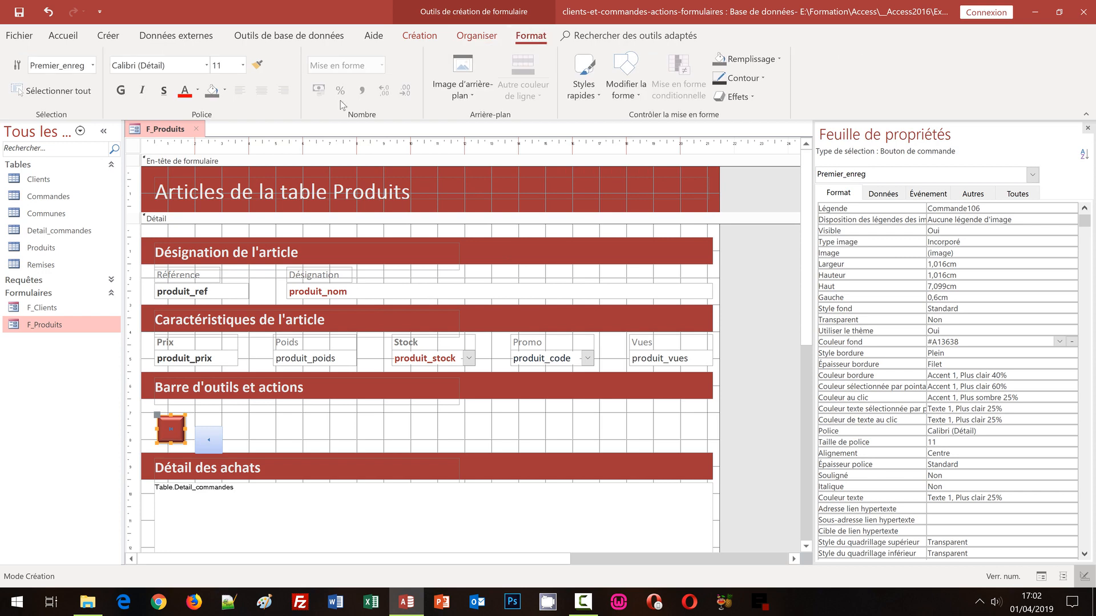
click(257, 66)
click(211, 443)
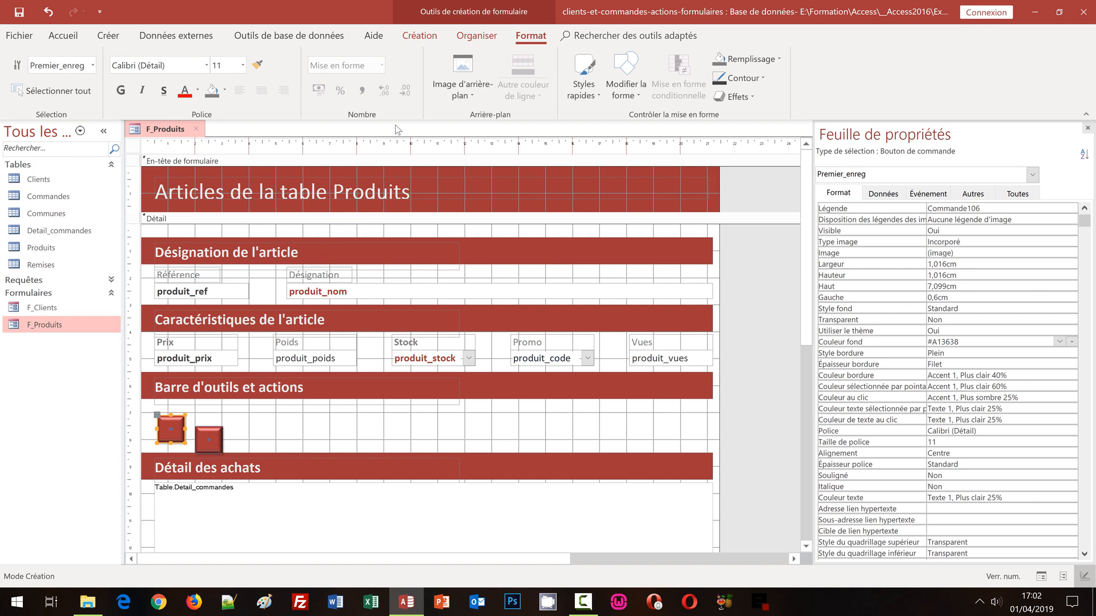
Draw a third command button about 0.9 cm by 0.6 cm to the right of the Precedent_enreg button
click(421, 36)
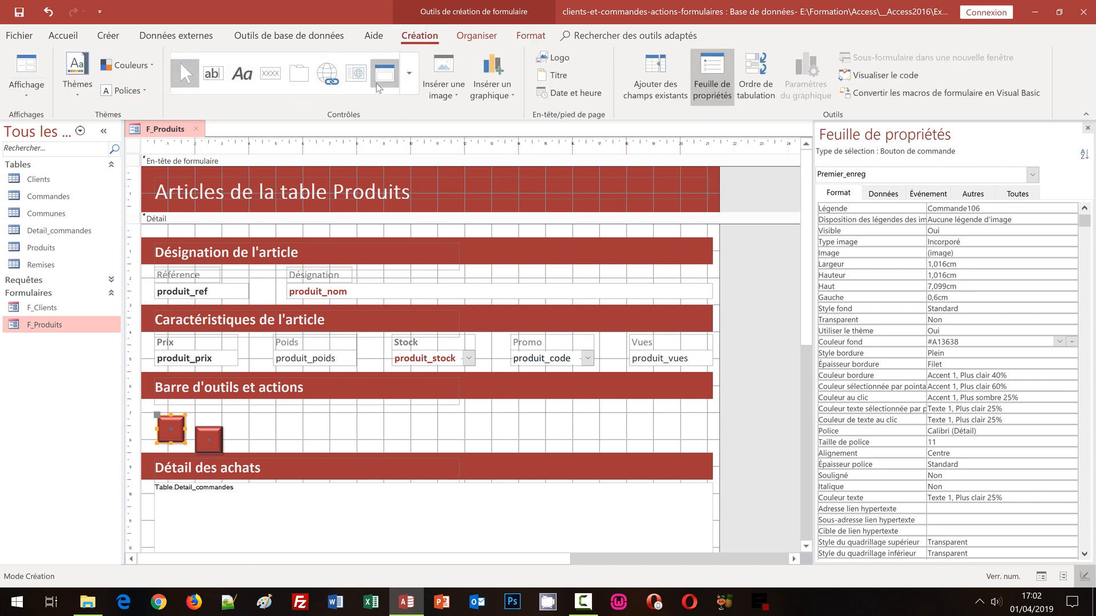
click(272, 81)
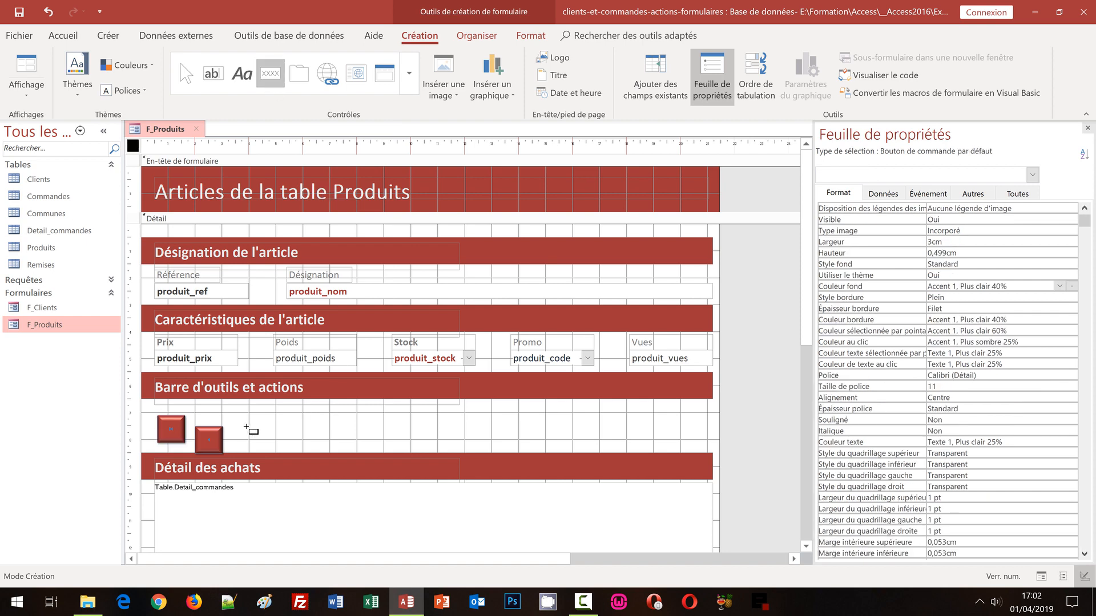
mouse_move(240, 426)
mouse_down()
mouse_move(274, 451)
mouse_move(266, 442)
mouse_up()
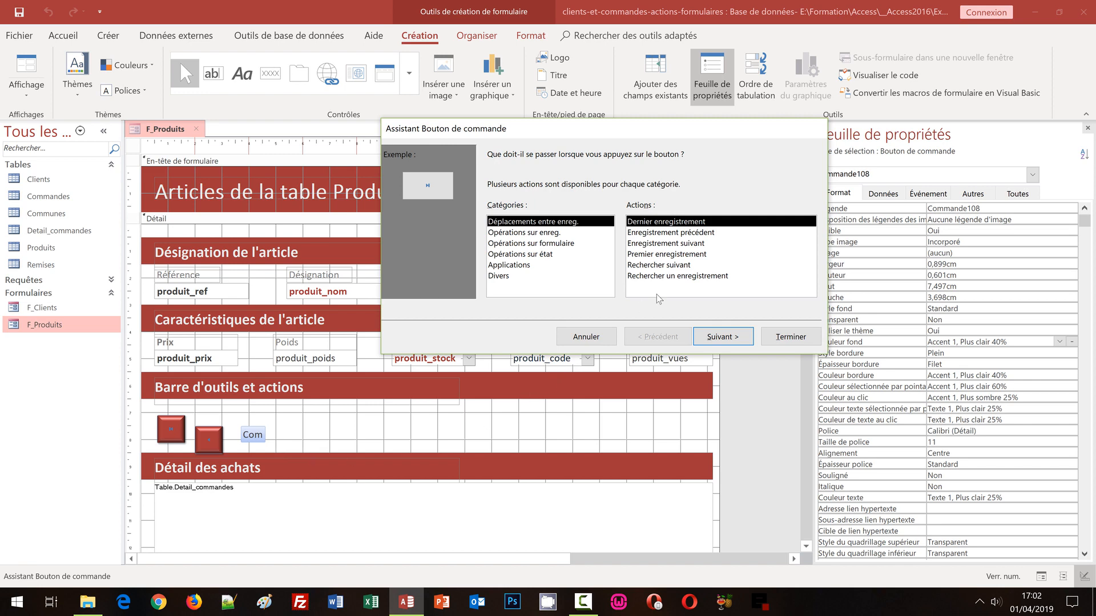
Configure the third button to go to the next record (Enregistrement suivant) with the Atteindre Suivant image and name it Suivant_enreg
click(680, 243)
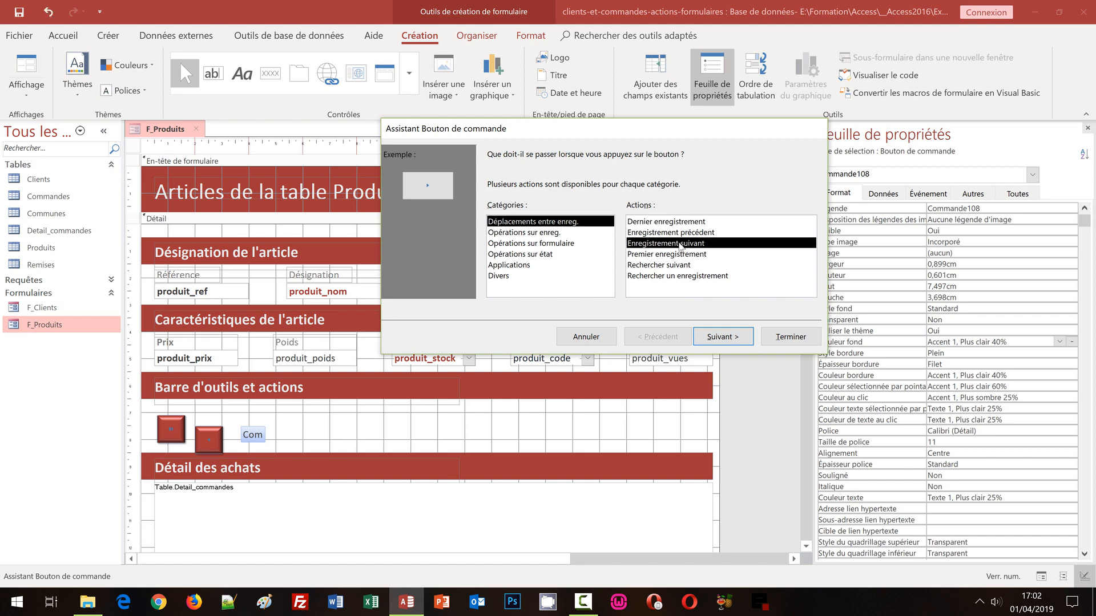
click(715, 337)
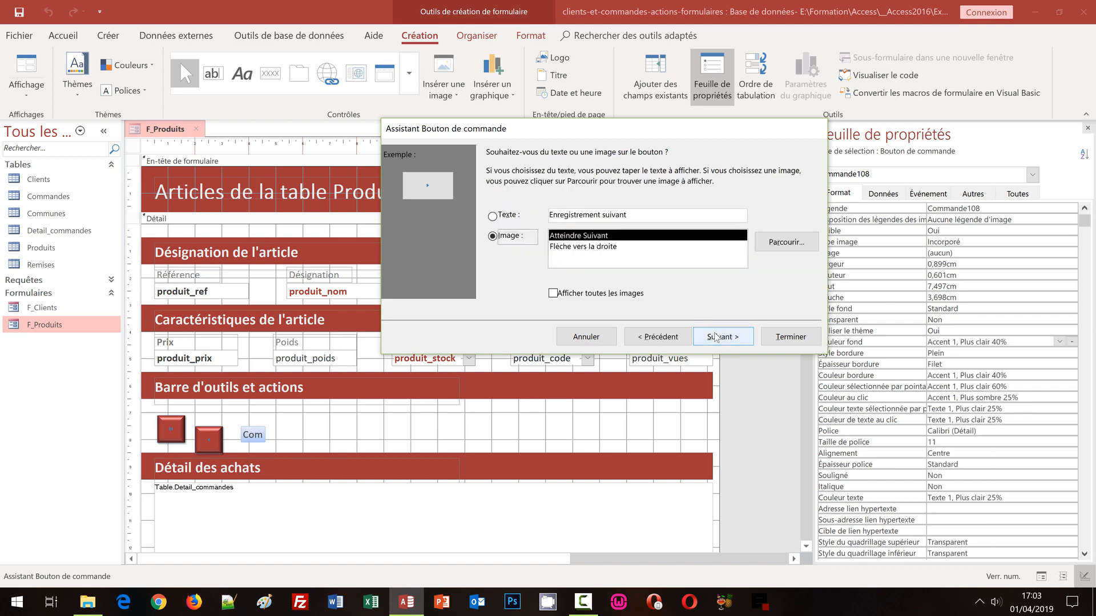
click(716, 337)
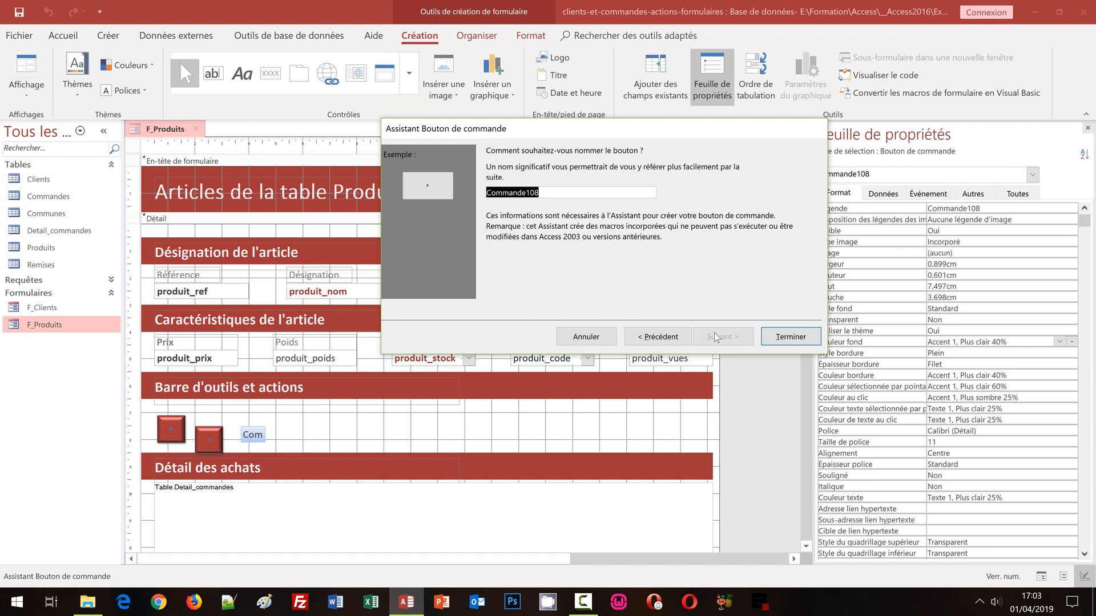
text(Suiv)
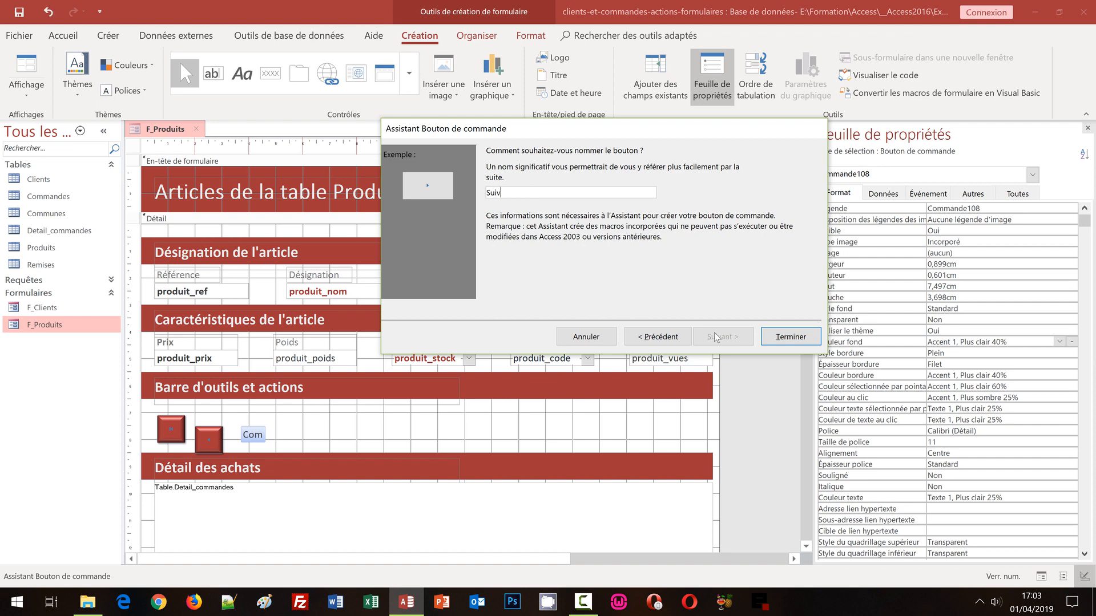
text(ant_enreg)
click(790, 338)
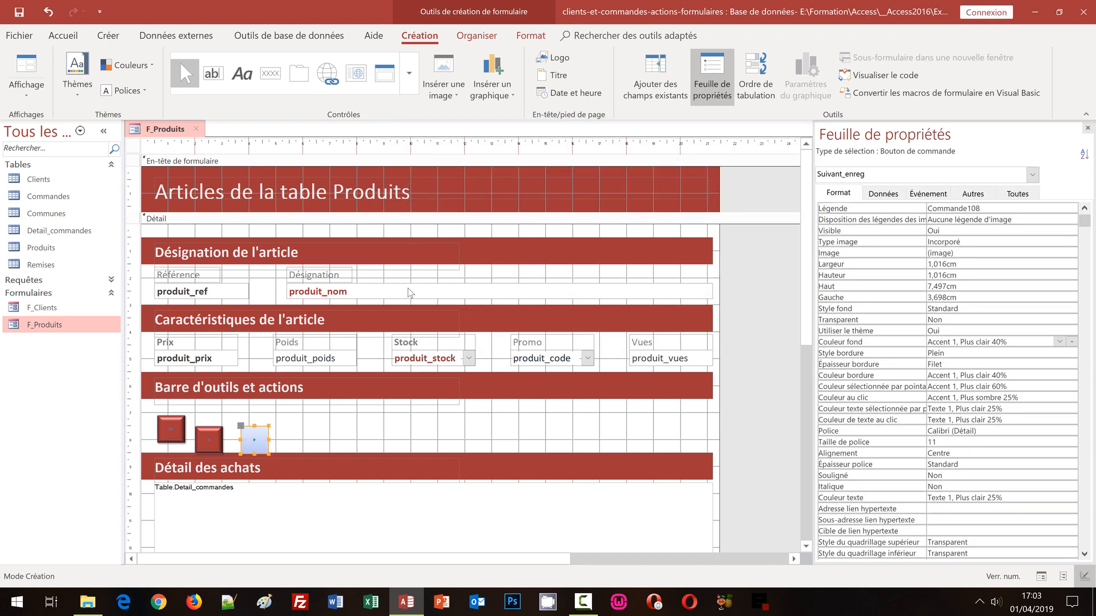
Add a fourth button about 1 cm by 0.9 cm beside Suivant_enreg for Dernier enregistrement, with the Atteindre dernier image, named Dernier_enreg
click(270, 73)
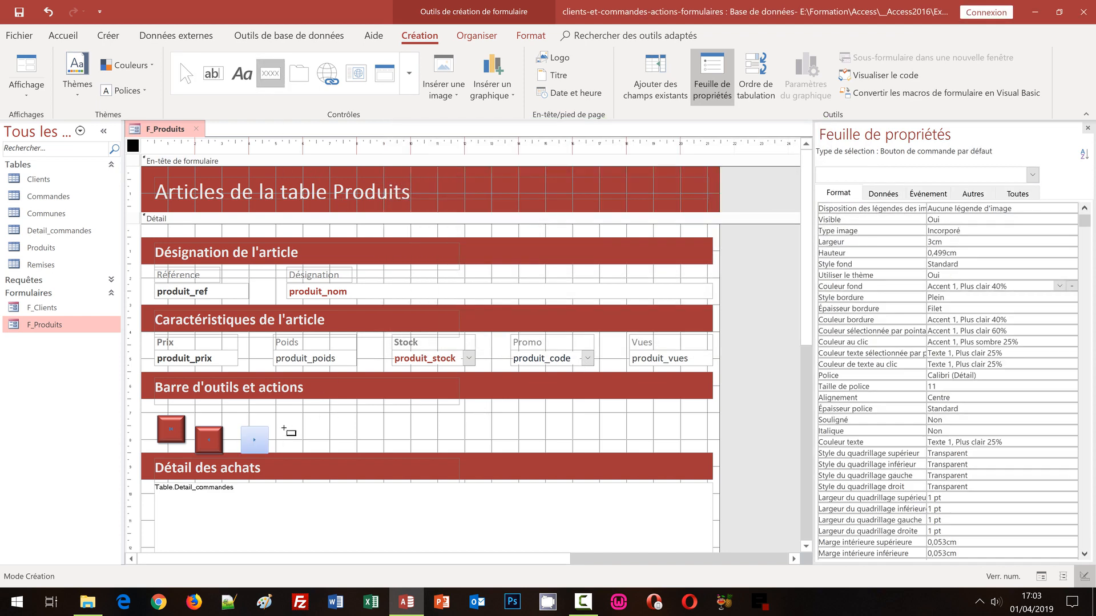
drag(284, 424, 314, 448)
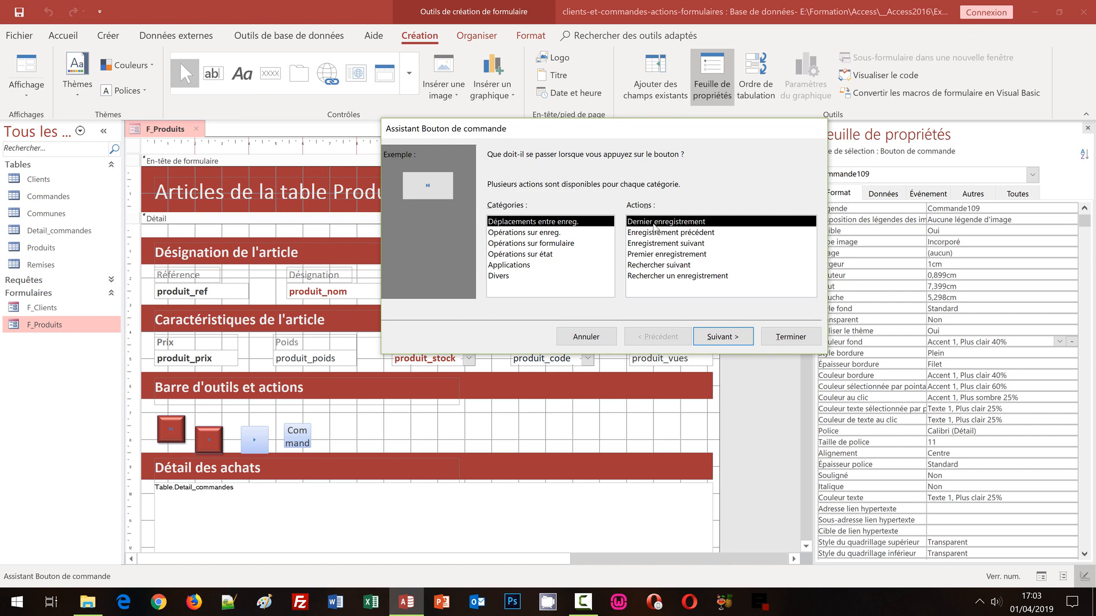
click(719, 338)
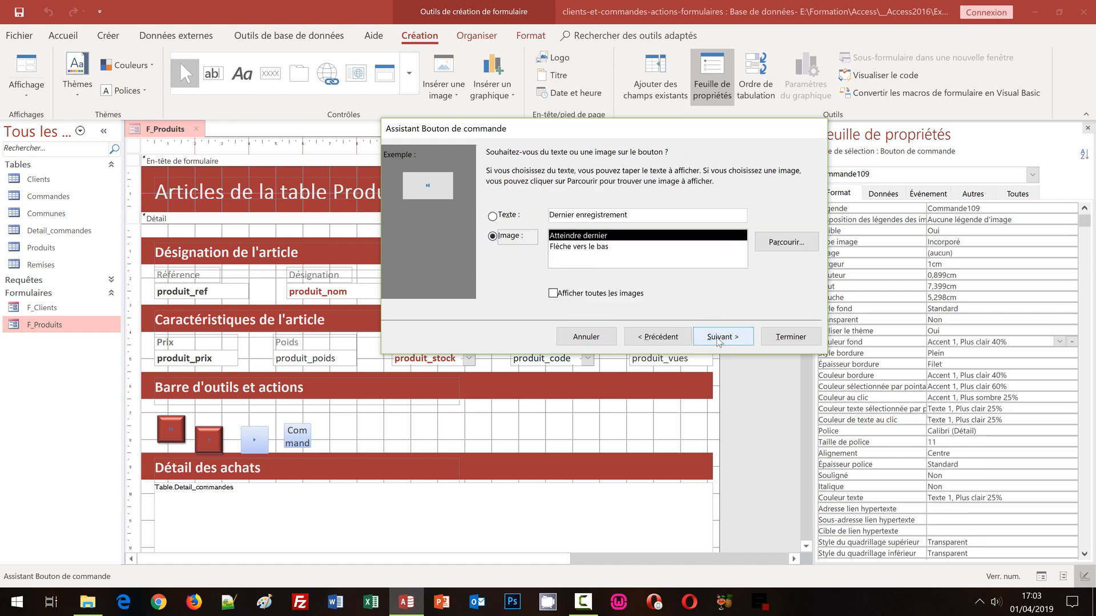
click(718, 338)
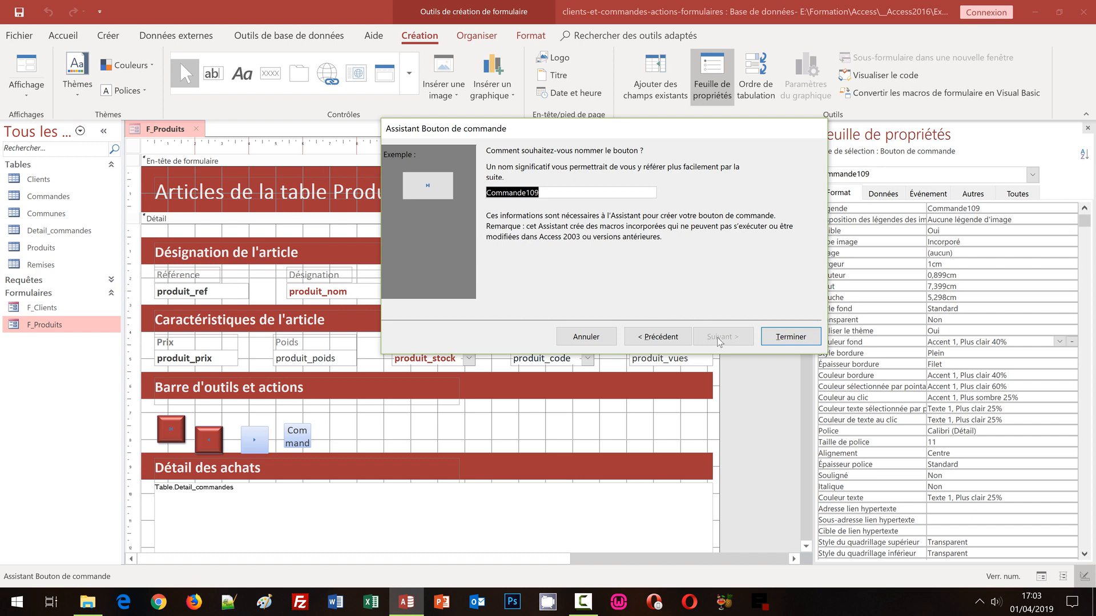
text(Dernie)
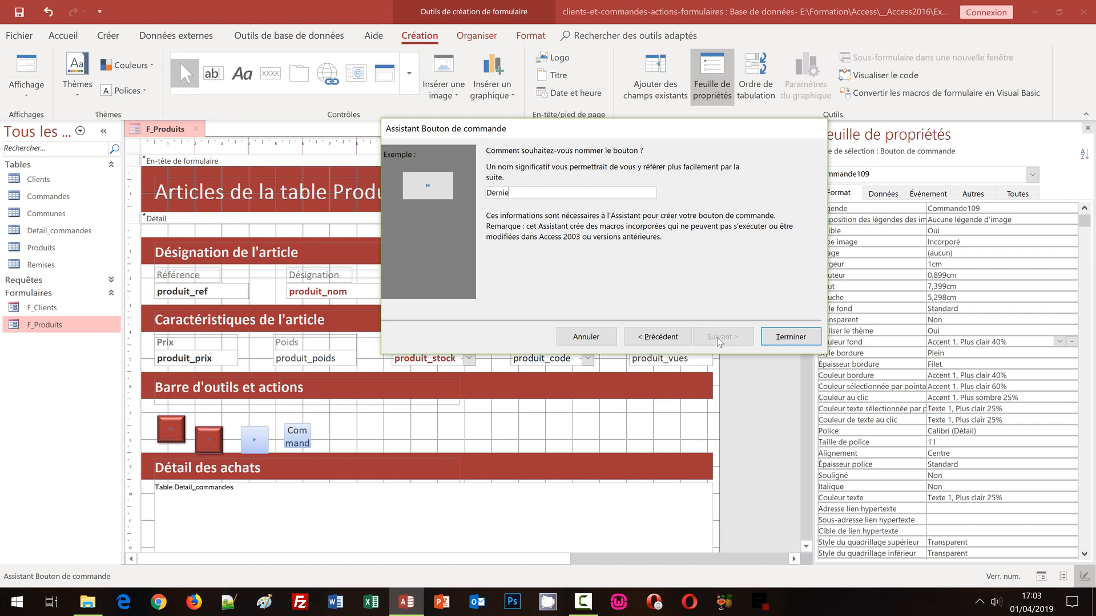
text(r_enreg)
click(789, 337)
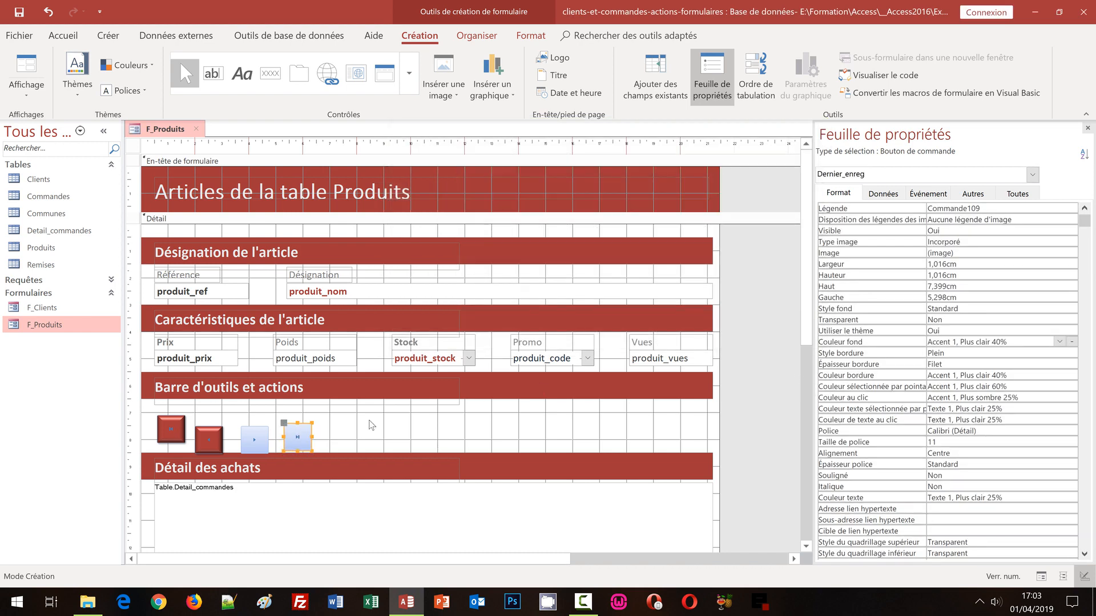
Copy the formatting of the Precedent_enreg button onto both the Suivant_enreg and Dernier_enreg buttons
click(214, 441)
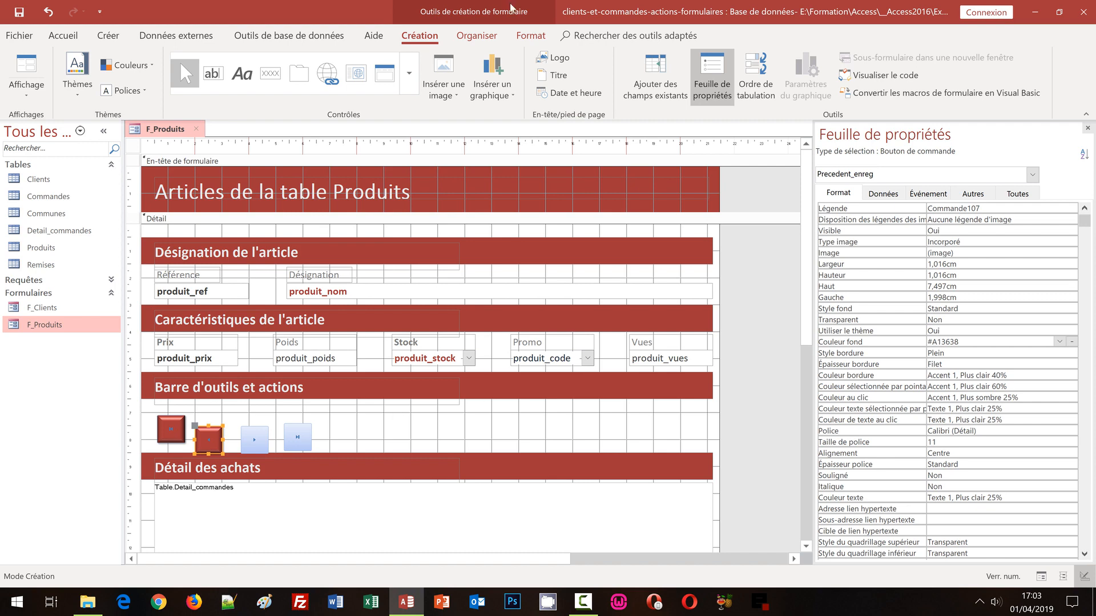
click(531, 36)
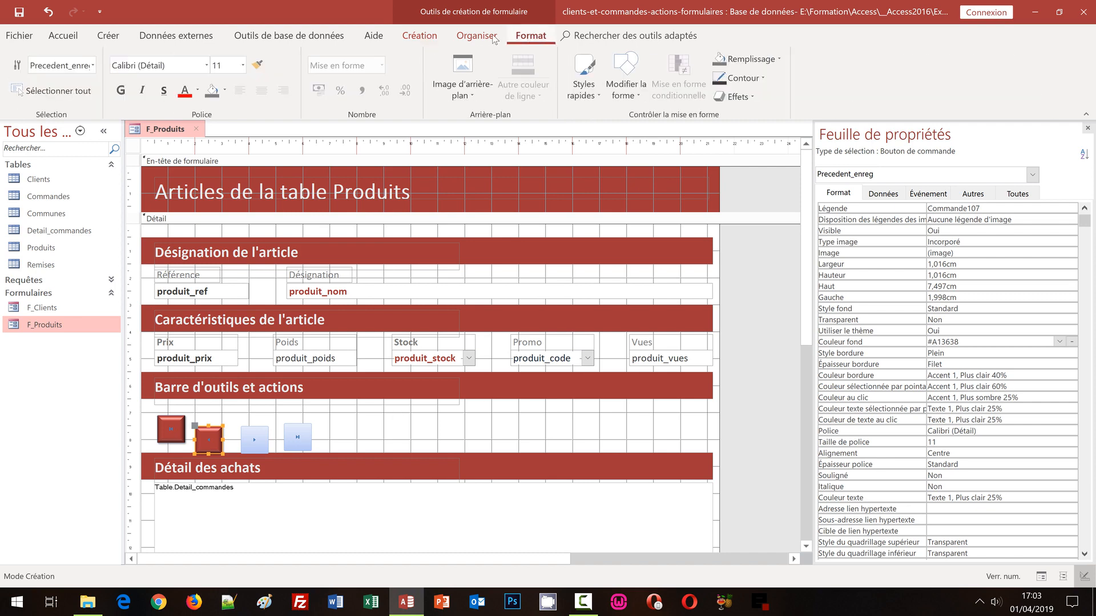
click(259, 66)
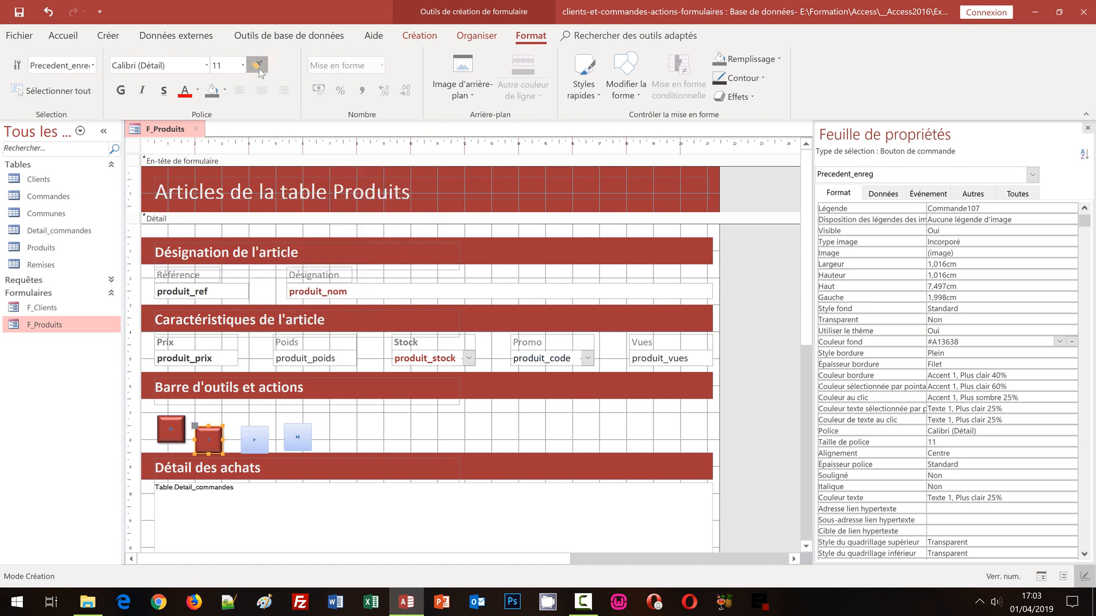
click(258, 440)
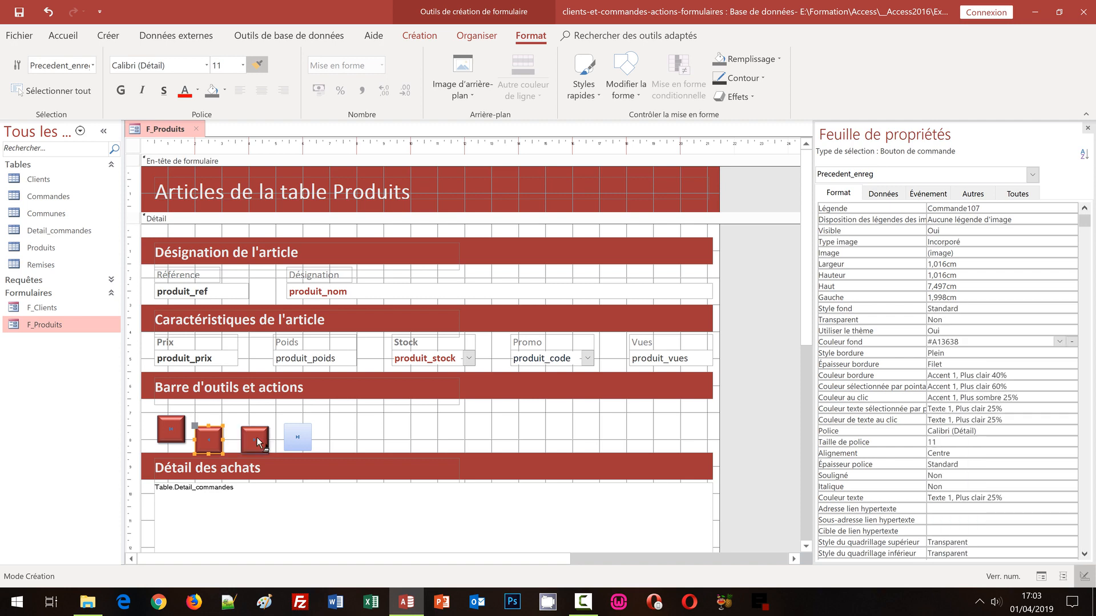
click(299, 438)
Display the F_Produits form in form view (Mode Formulaire) to check the four navigation buttons
click(64, 37)
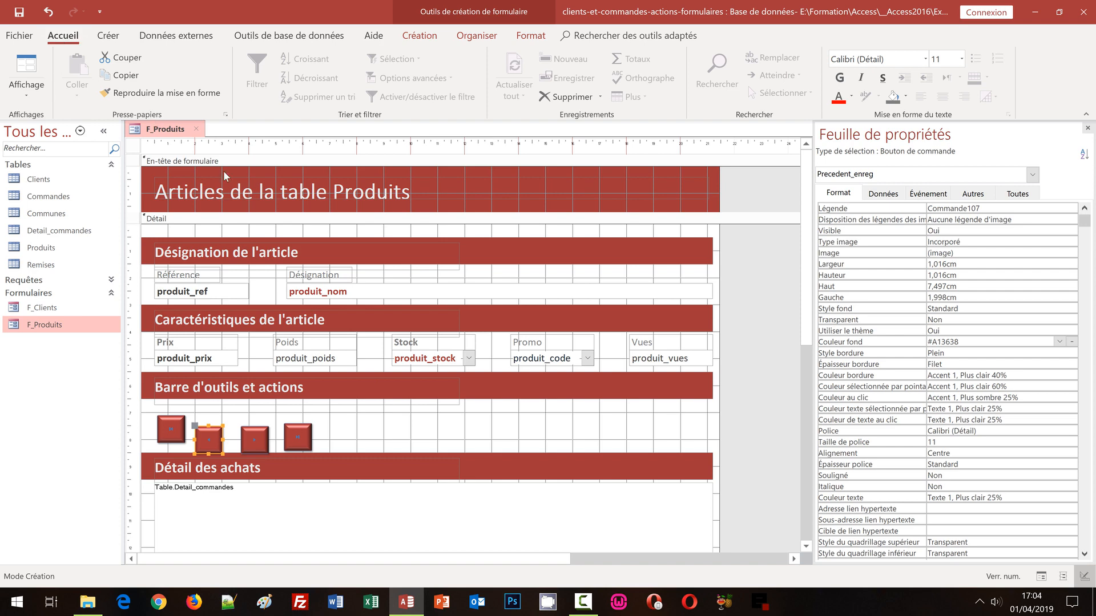
click(24, 103)
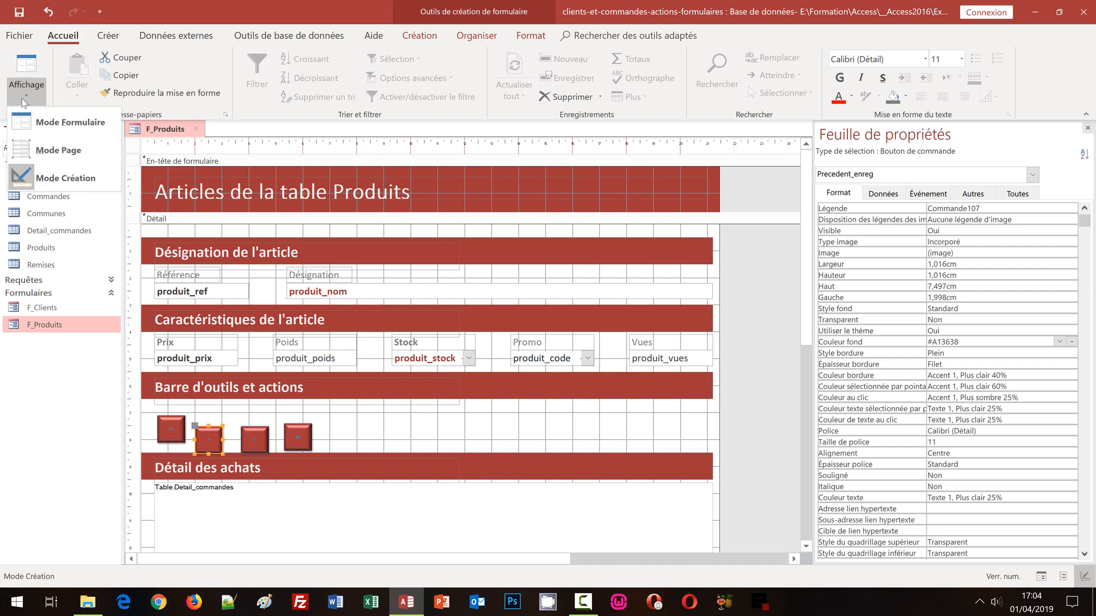
click(40, 123)
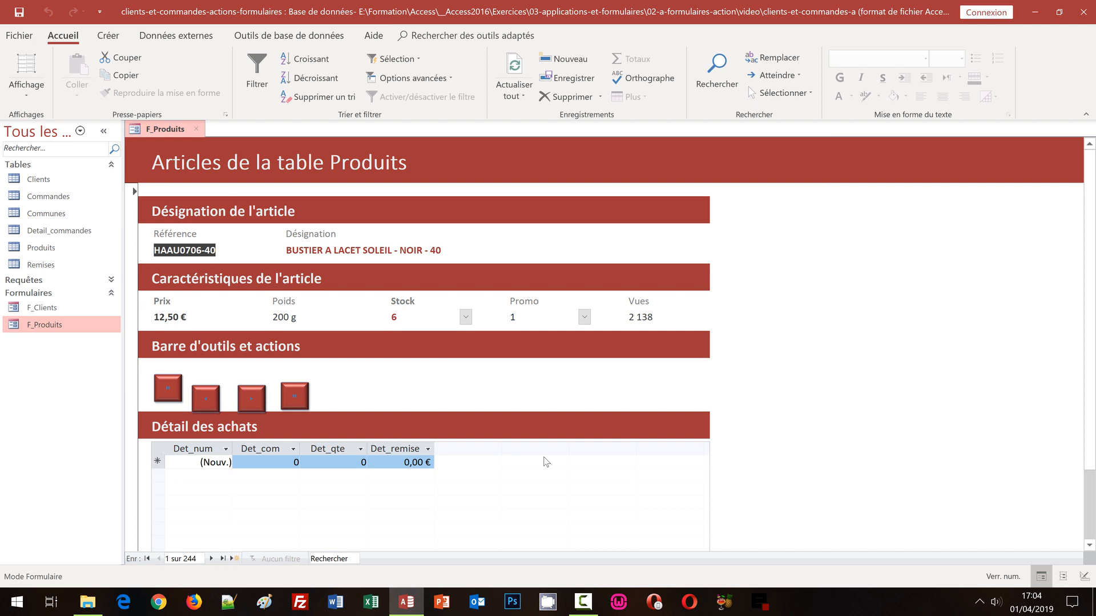
Test the four navigation buttons by moving through the product records: next, last, first and previous
click(251, 399)
click(252, 400)
click(252, 402)
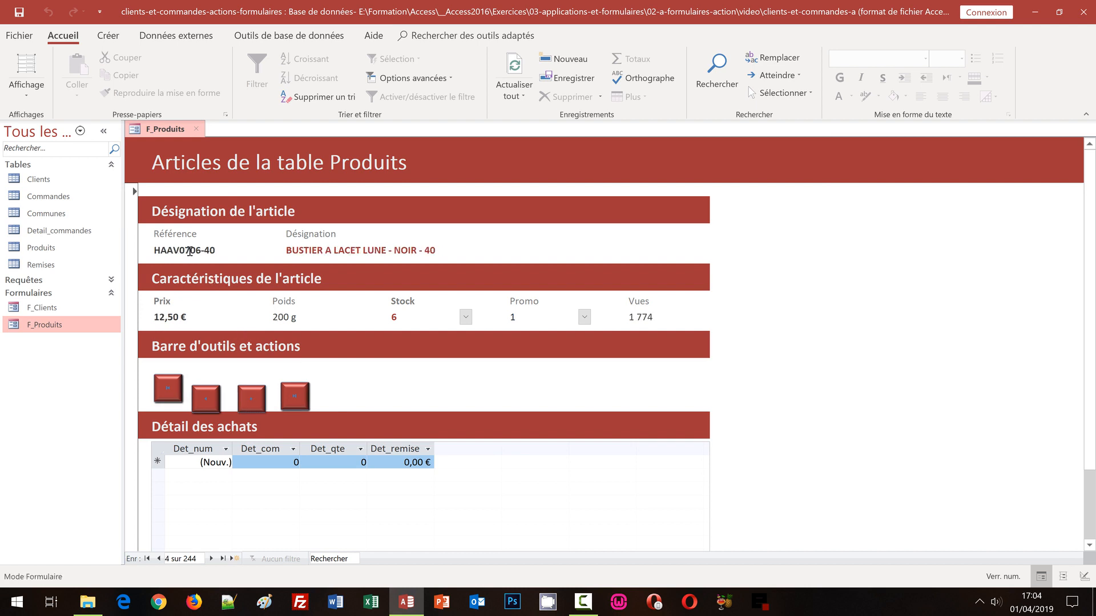
click(290, 396)
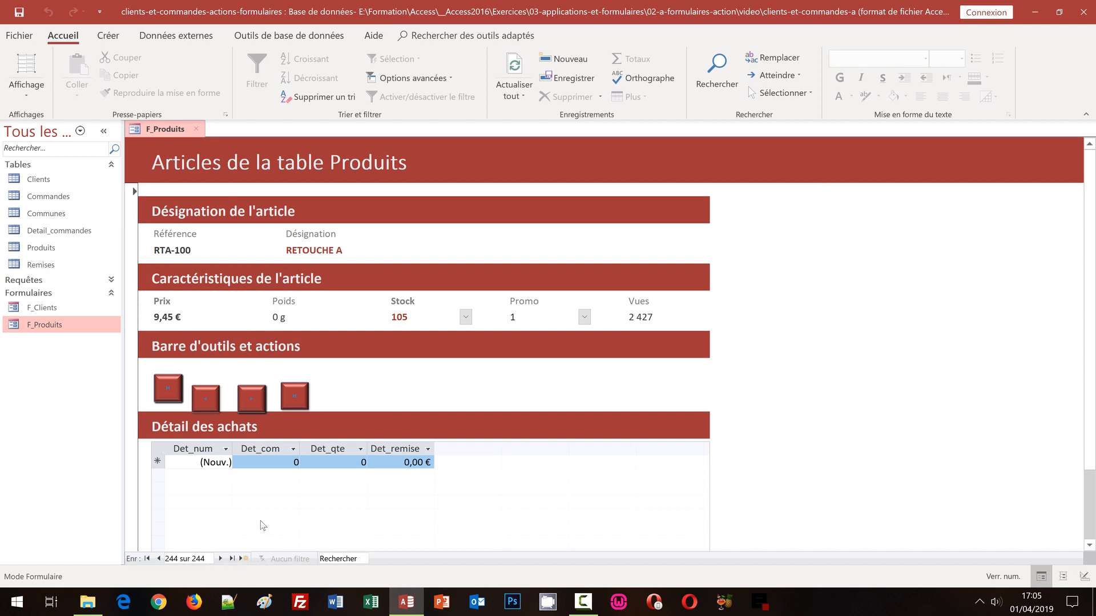
click(164, 391)
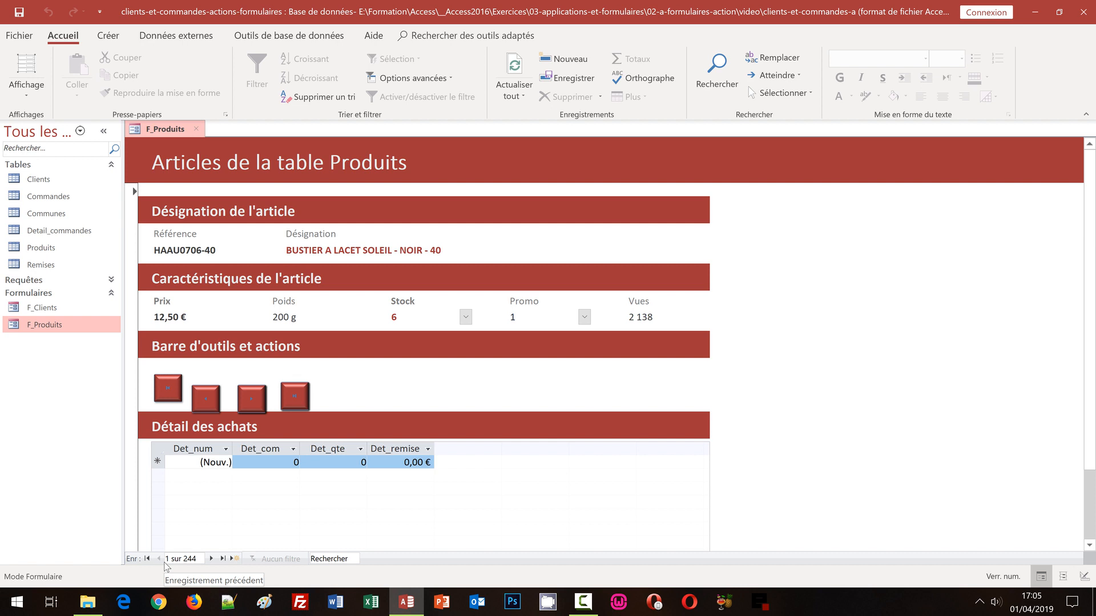
click(253, 405)
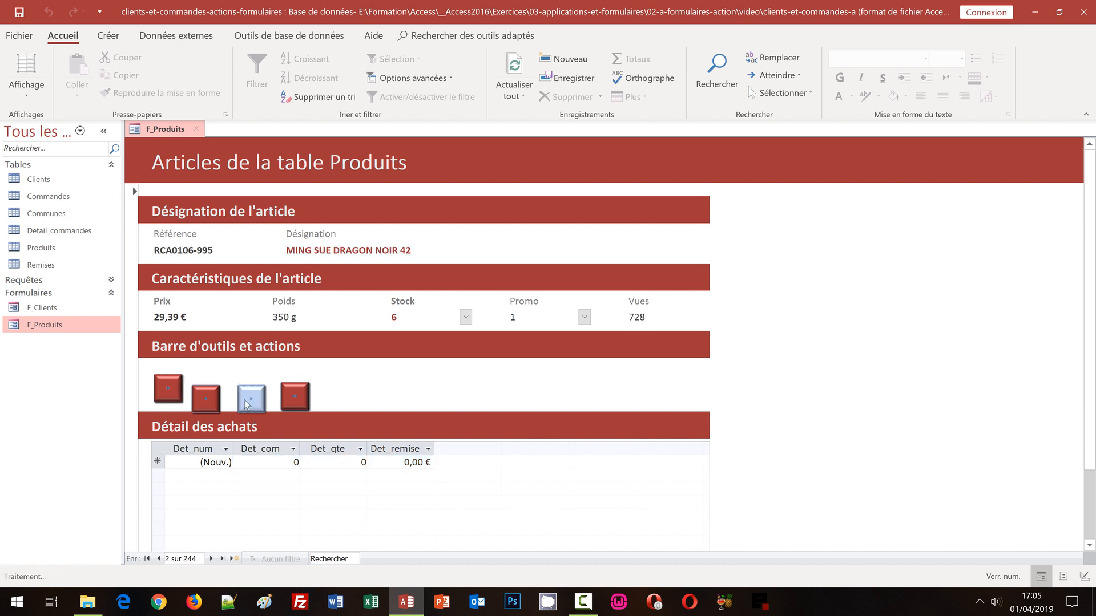
click(205, 406)
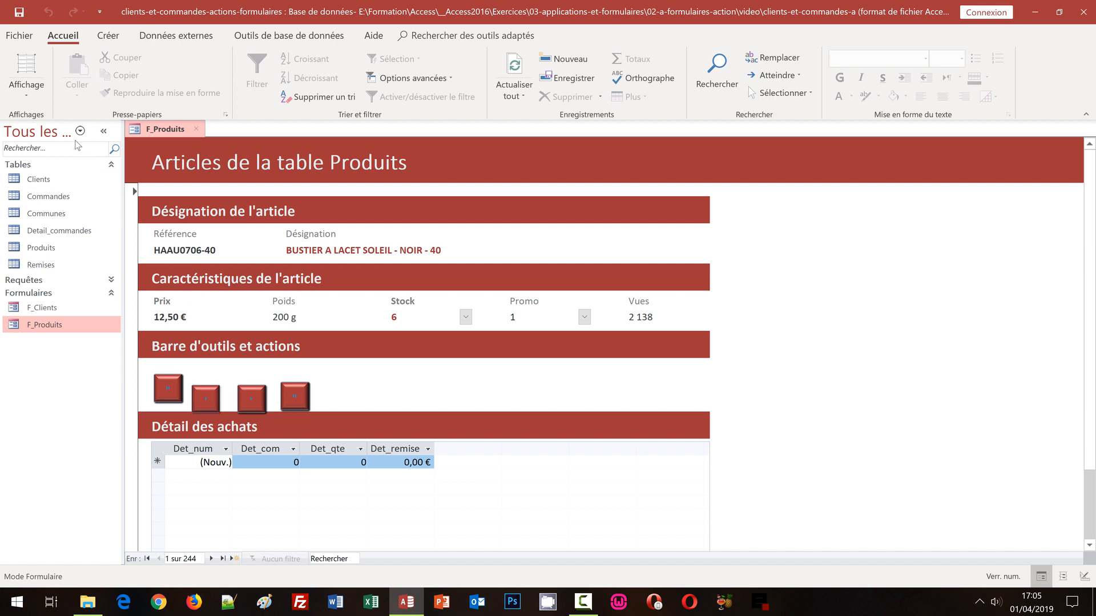
Return the form to design view (Mode Création) and draw a fifth command button about 1 cm by 0.8 cm beside Dernier_enreg
click(23, 106)
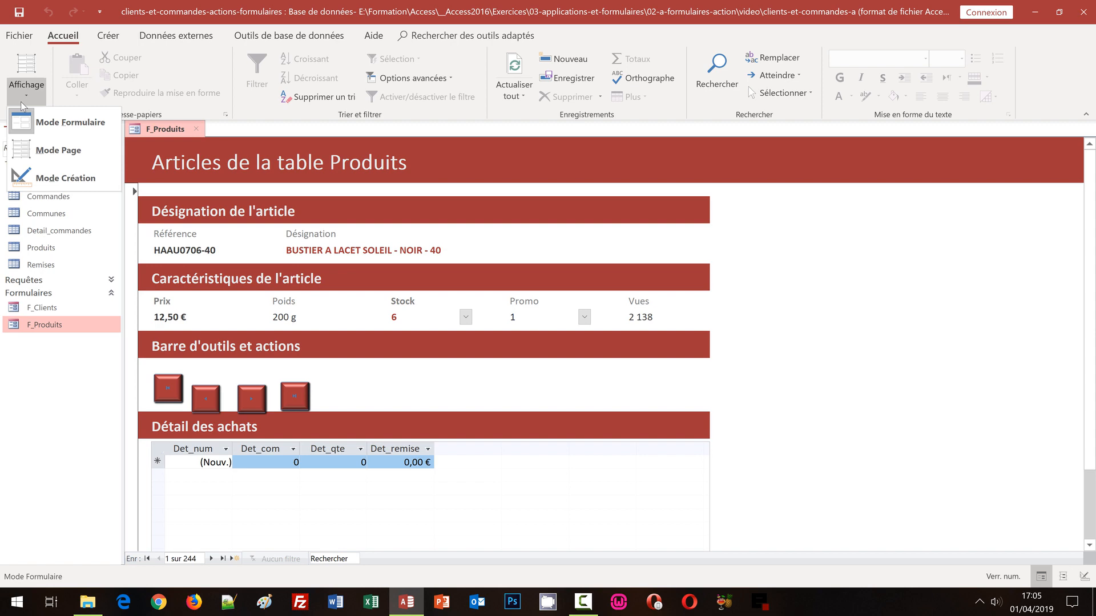
click(60, 180)
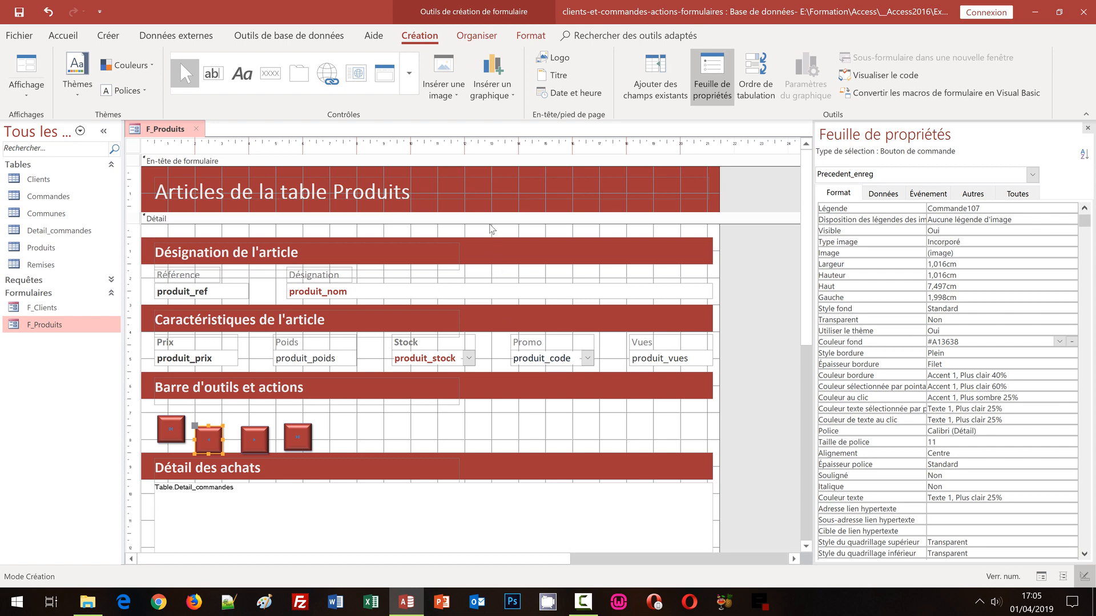
click(270, 77)
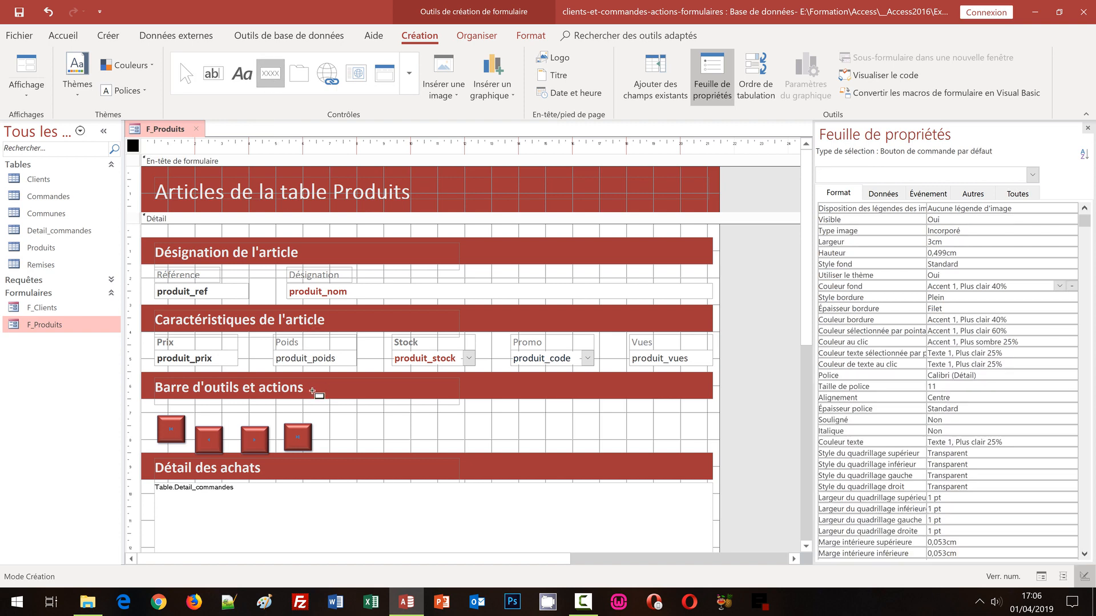
drag(326, 424, 354, 444)
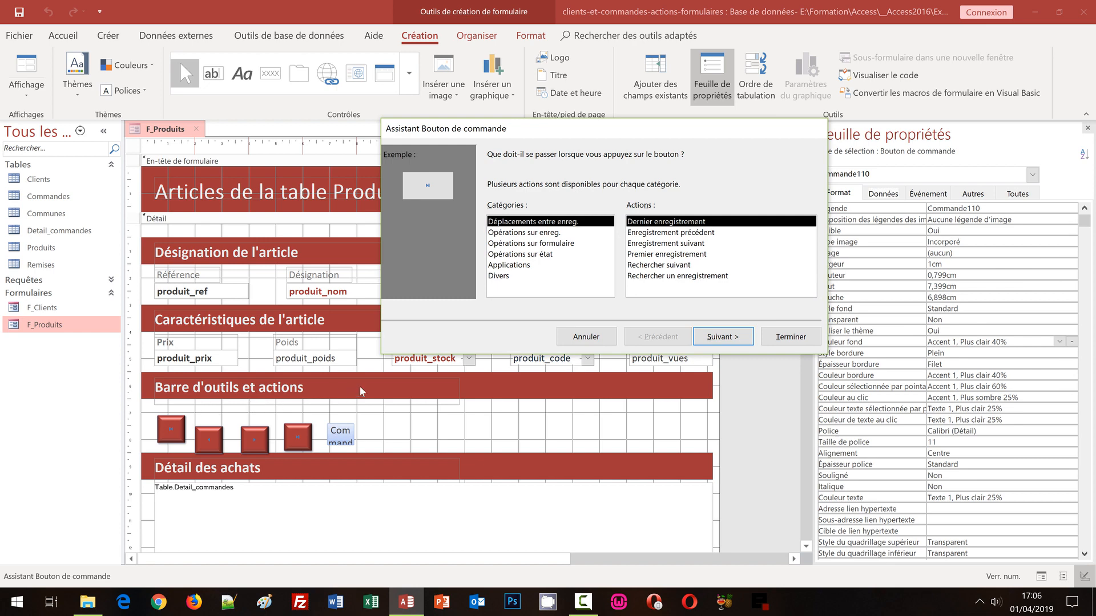
Configure the new button to add a new record (Ajouter un nouvel enregistrement) with the Atteindre nouveau image and name it Creer_enreg
click(537, 234)
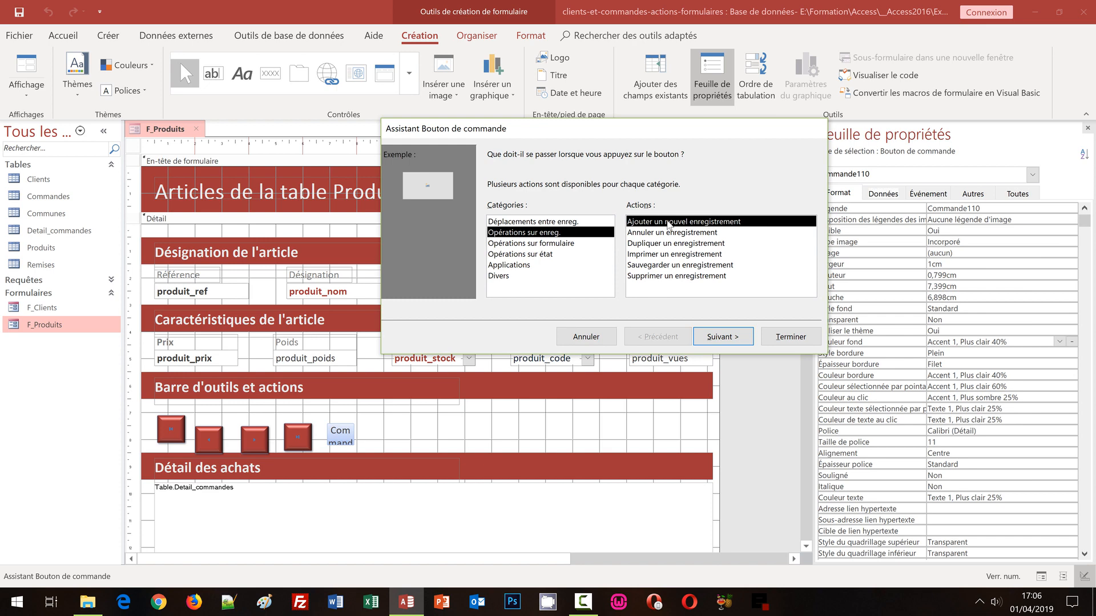
click(668, 221)
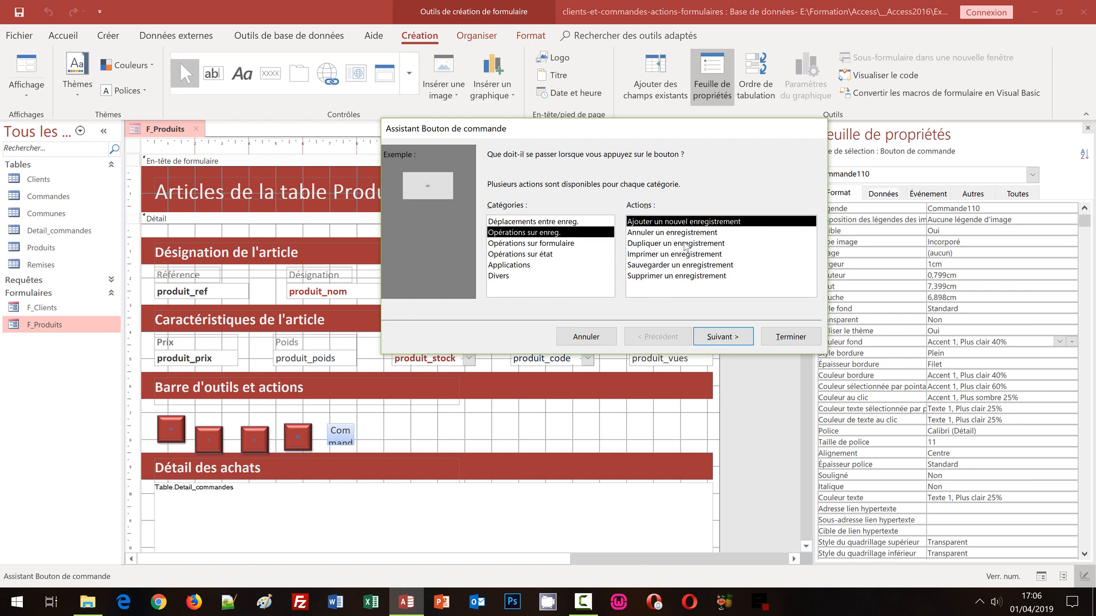
click(719, 337)
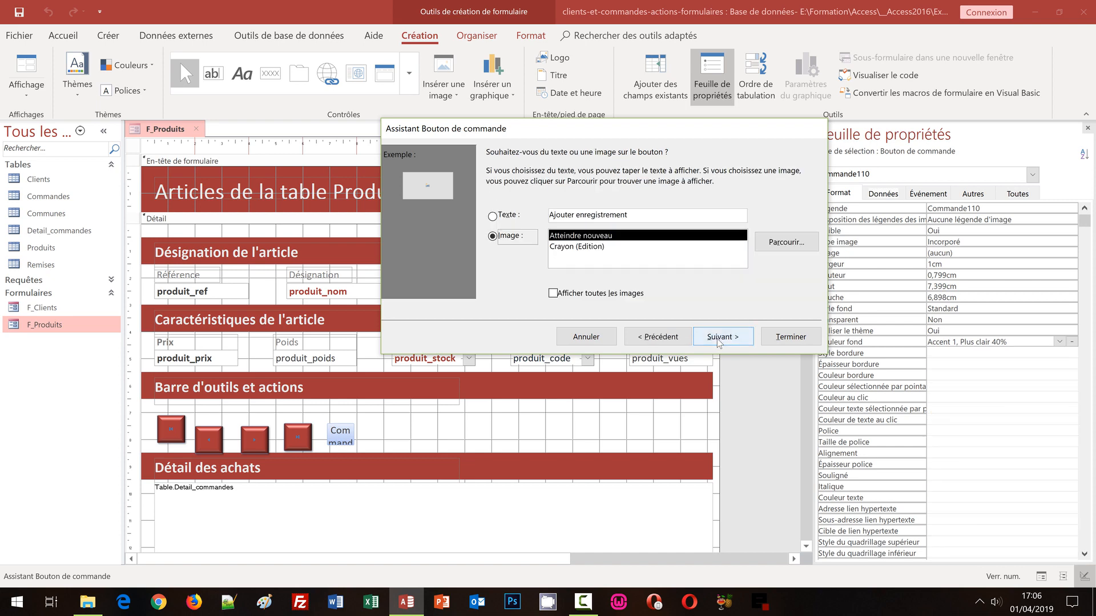
click(718, 338)
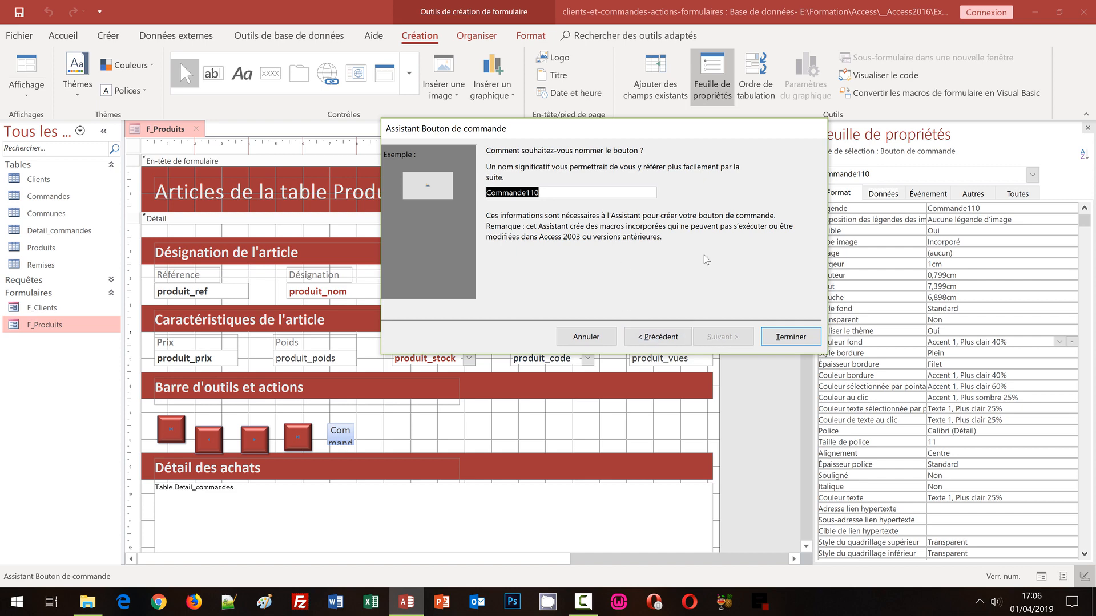
text(Cr)
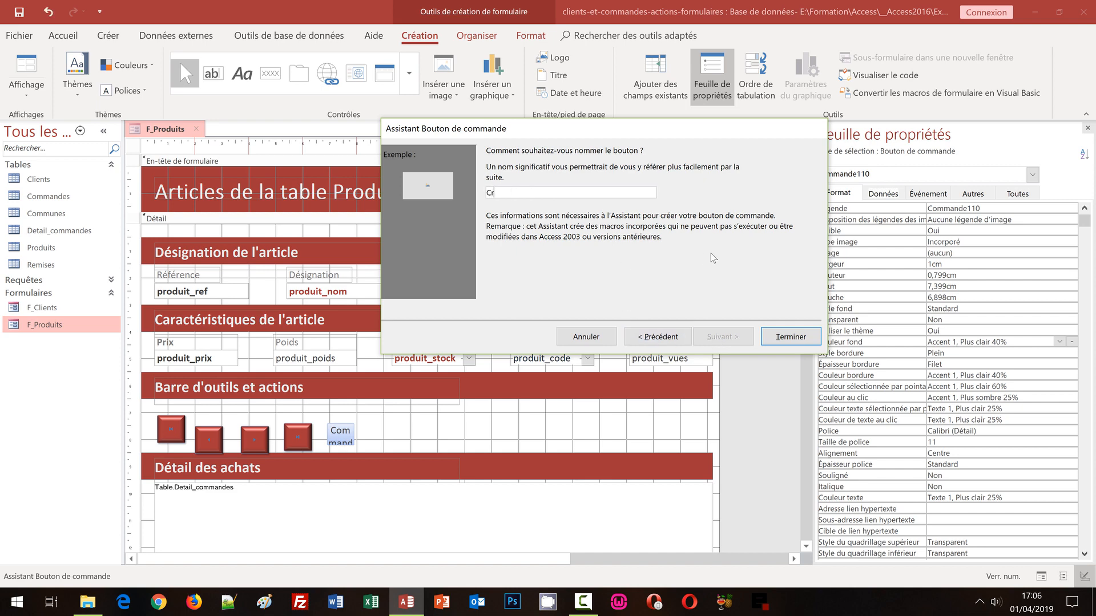
text(eer_enreg)
click(776, 338)
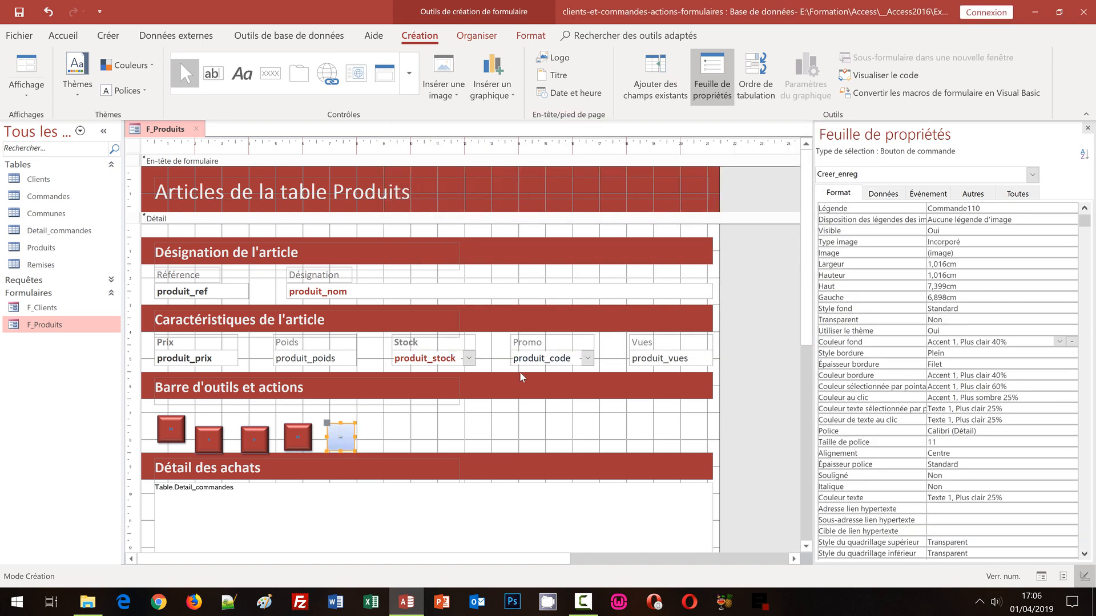
Copy the Dernier_enreg button's formatting onto Creer_enreg and display the form in form view
click(297, 439)
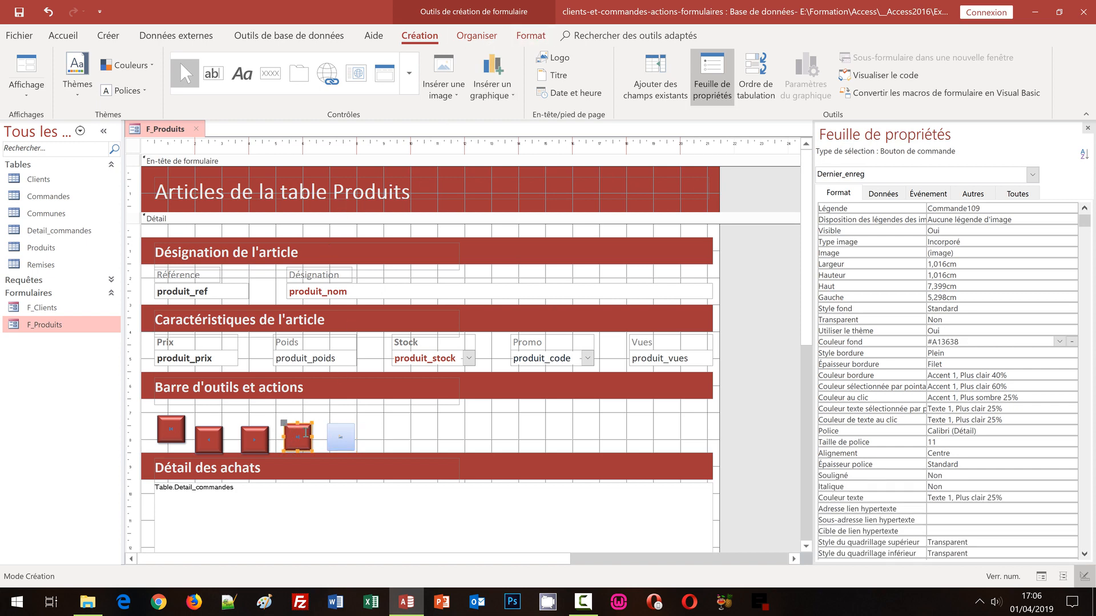
click(531, 36)
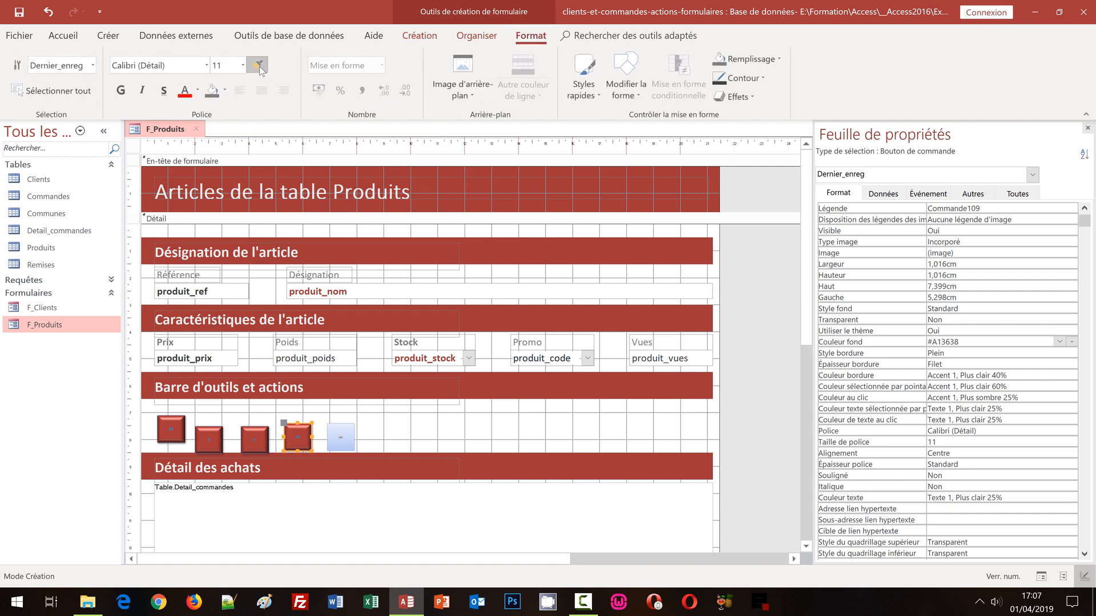
click(343, 441)
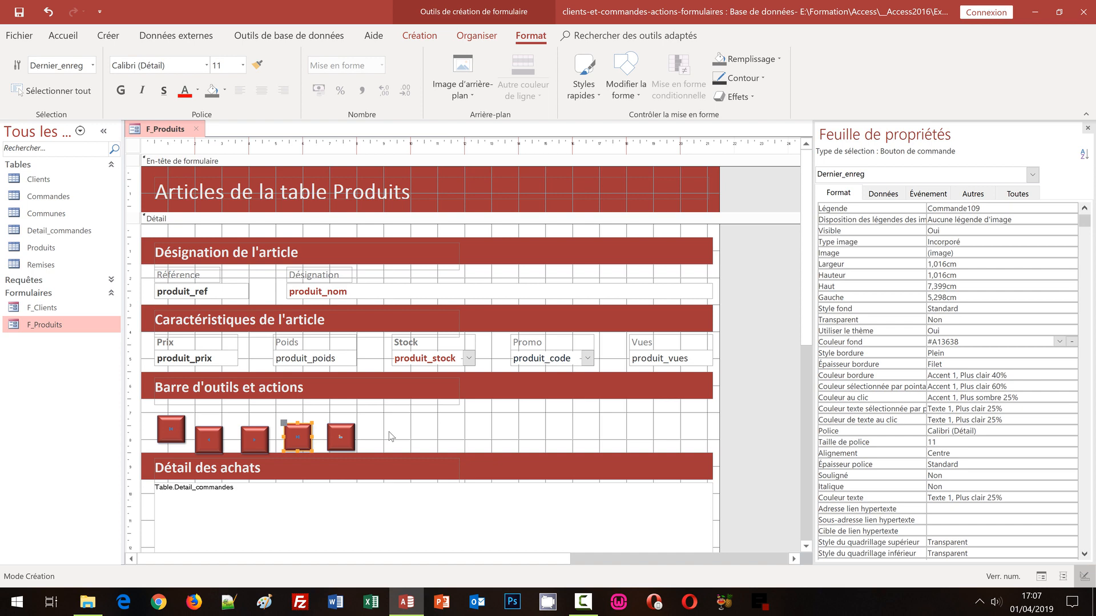
key(F5)
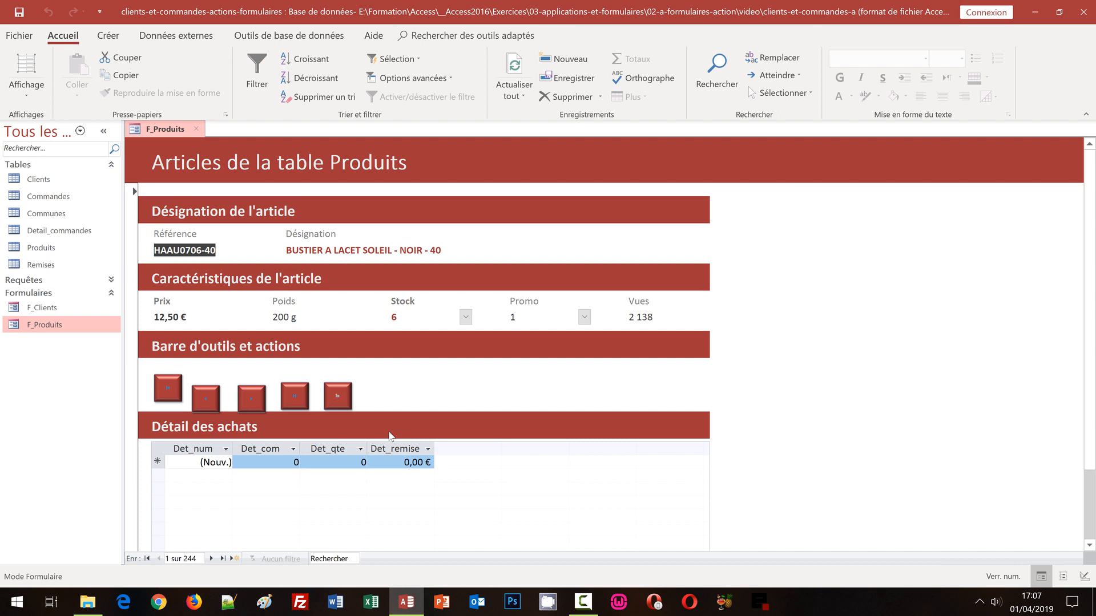
Start a new record with the Creer_enreg button, enter reference TERETST and designation Test de désignation, and try to move to the previous record
click(337, 400)
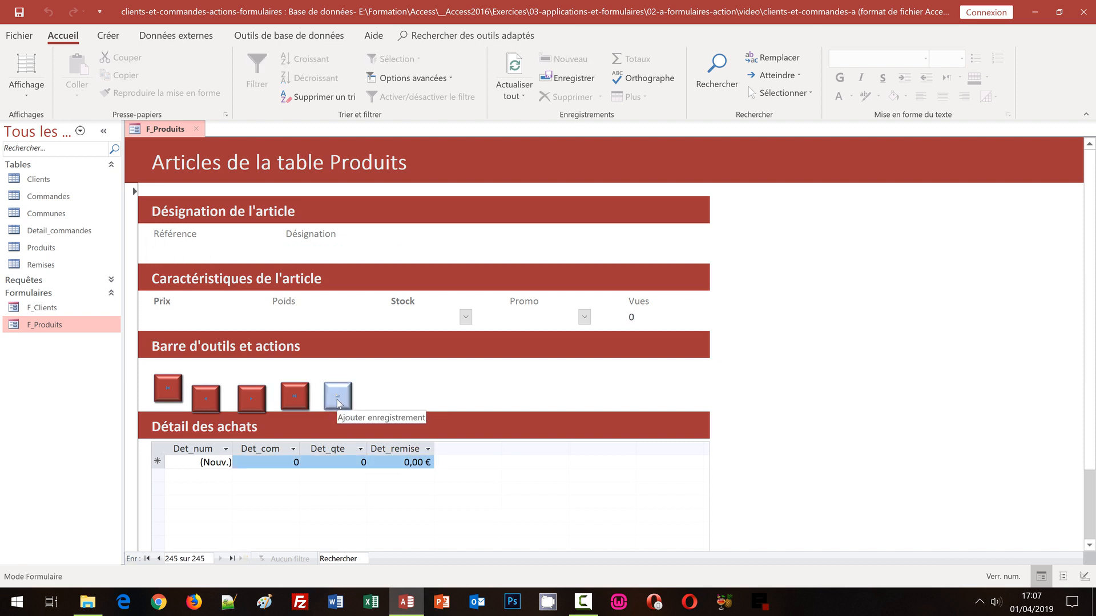
click(171, 249)
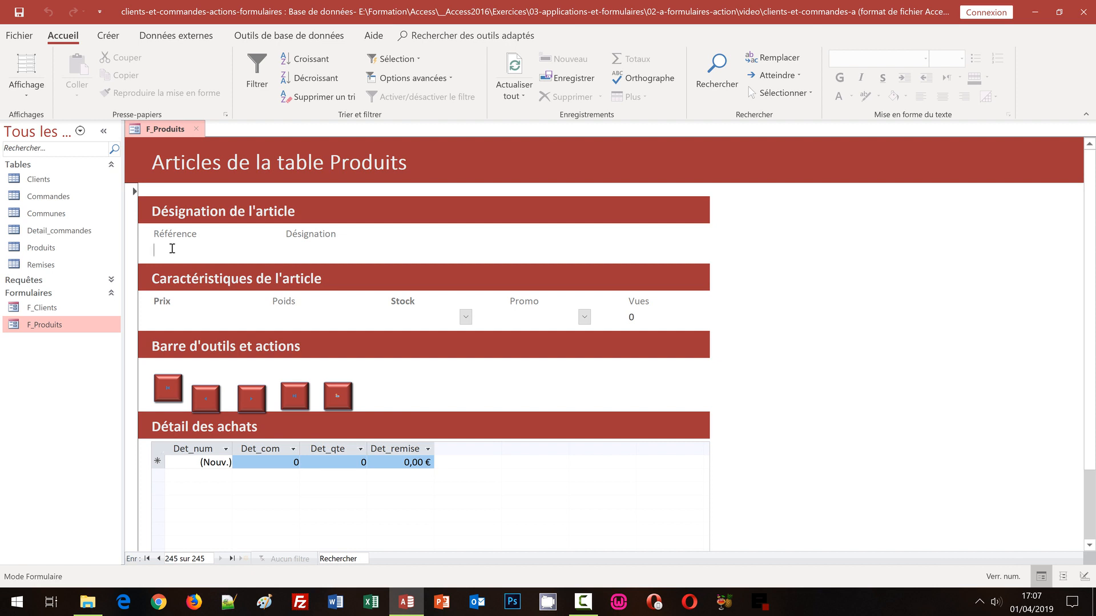
text(terets)
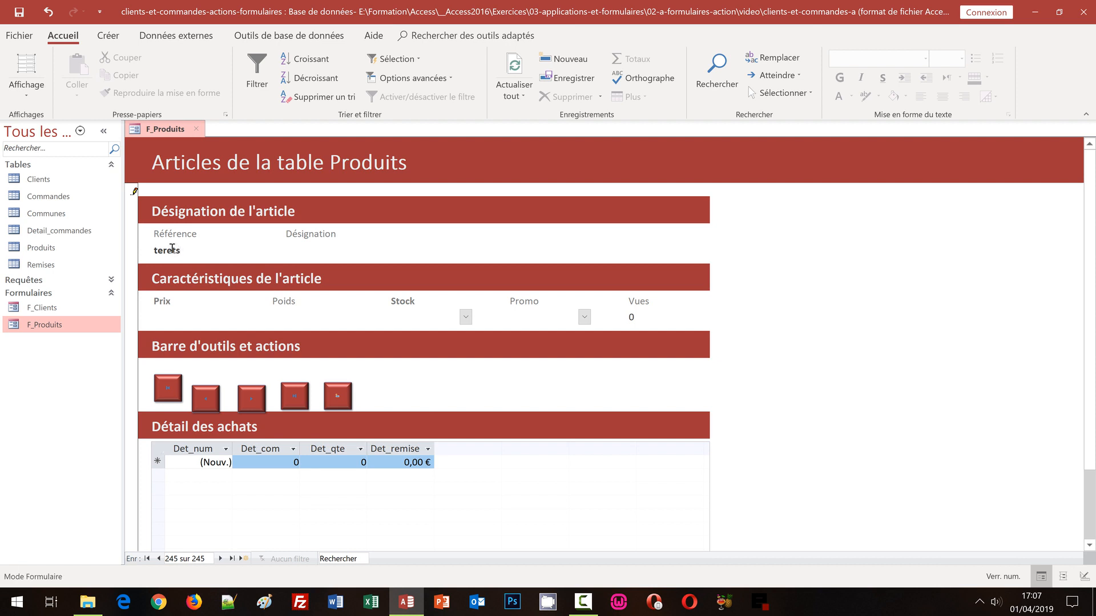
text(t)
key(Tab)
text(Test de désignation)
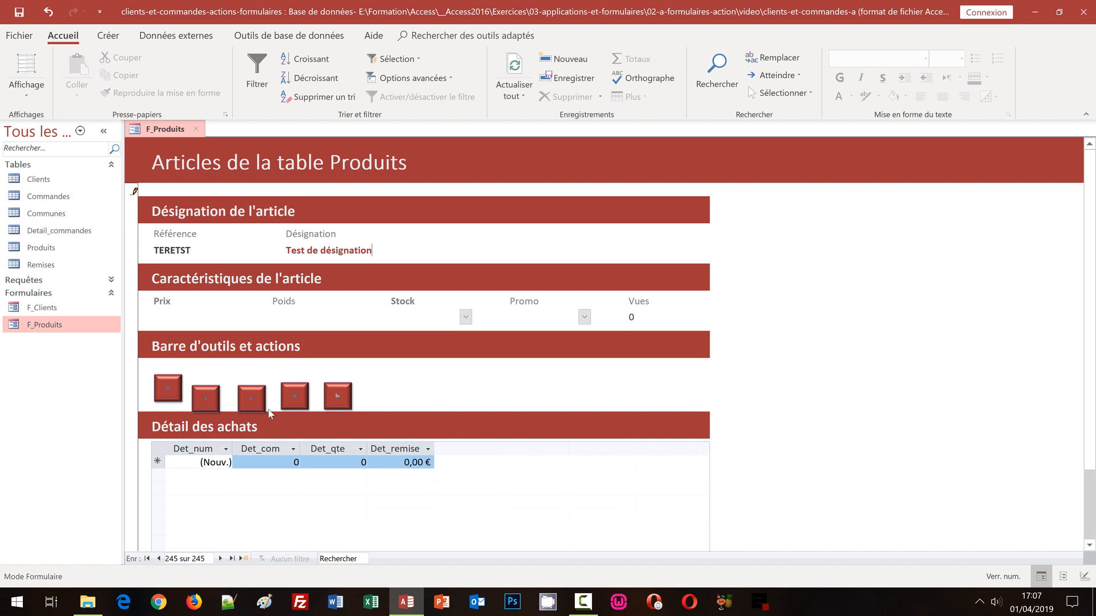
click(206, 402)
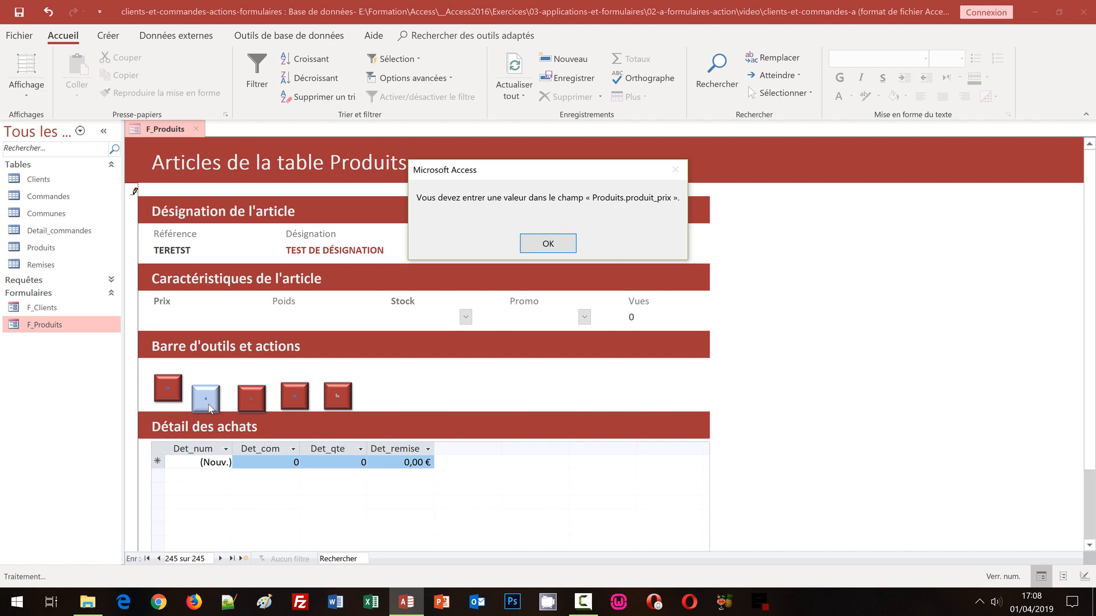
click(550, 245)
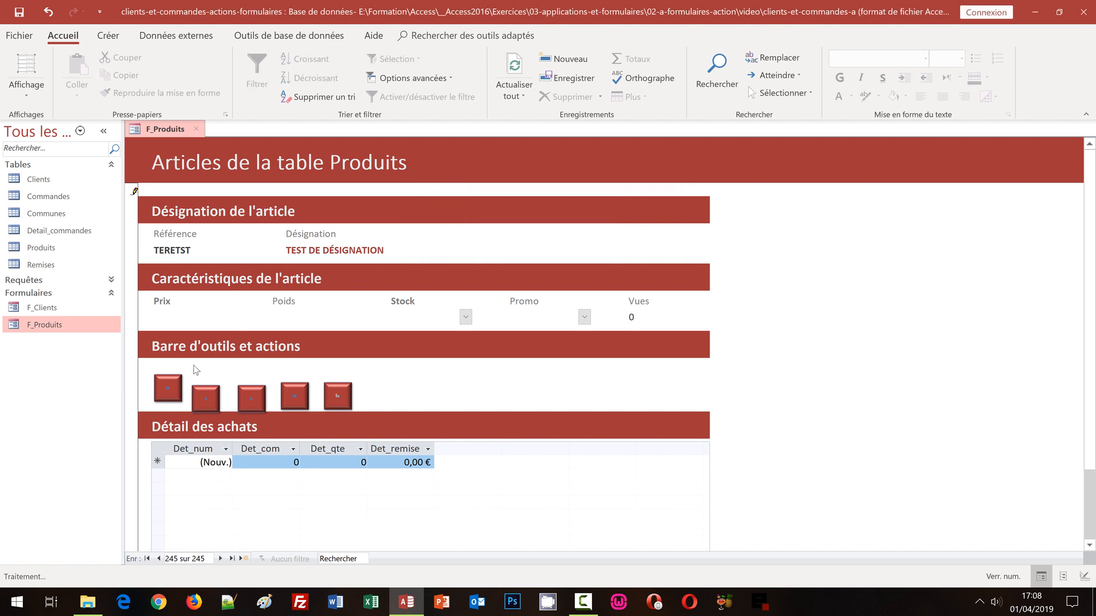
Complete the new product with Prix 15,50, Poids 500, Stock 3 and Promo 1, and save it by moving to the previous record and back
click(162, 316)
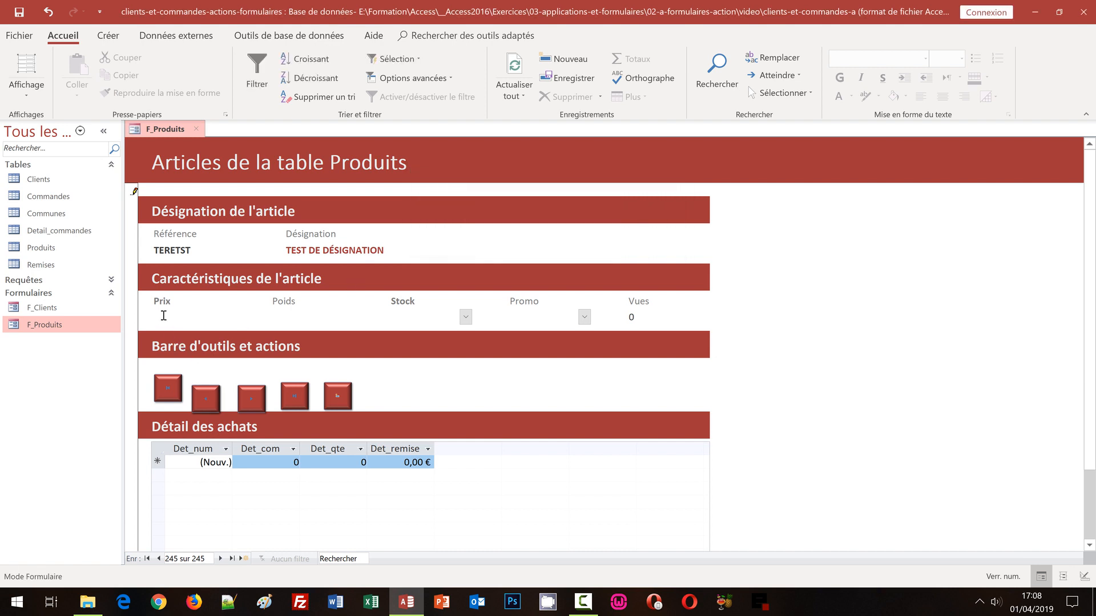
text(15,50)
key(Tab)
text(500)
key(Tab)
text(3)
key(Tab)
text(1)
click(210, 408)
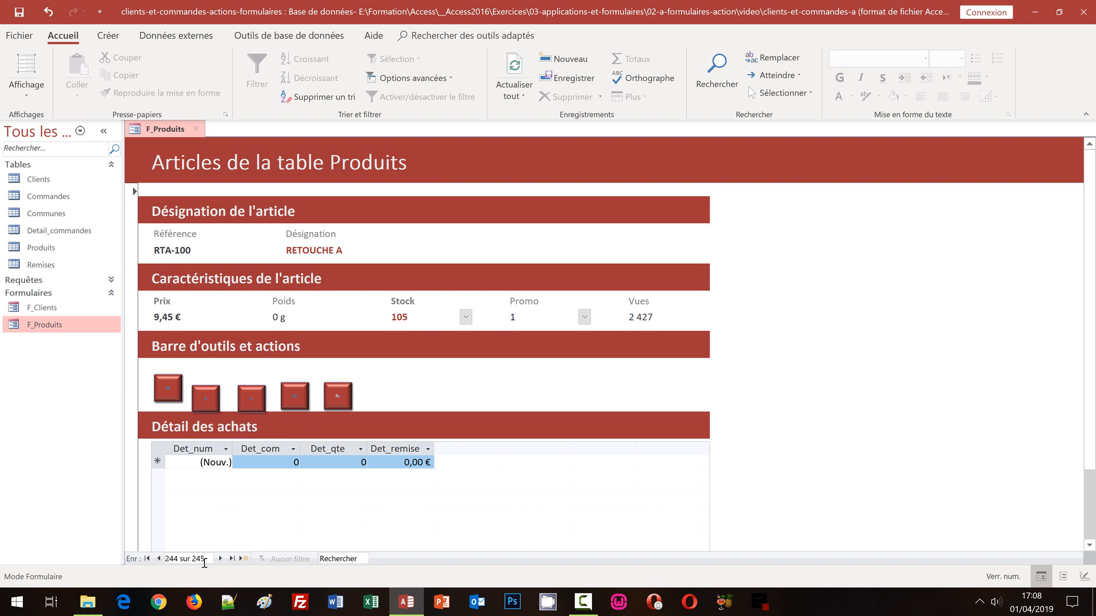
click(251, 404)
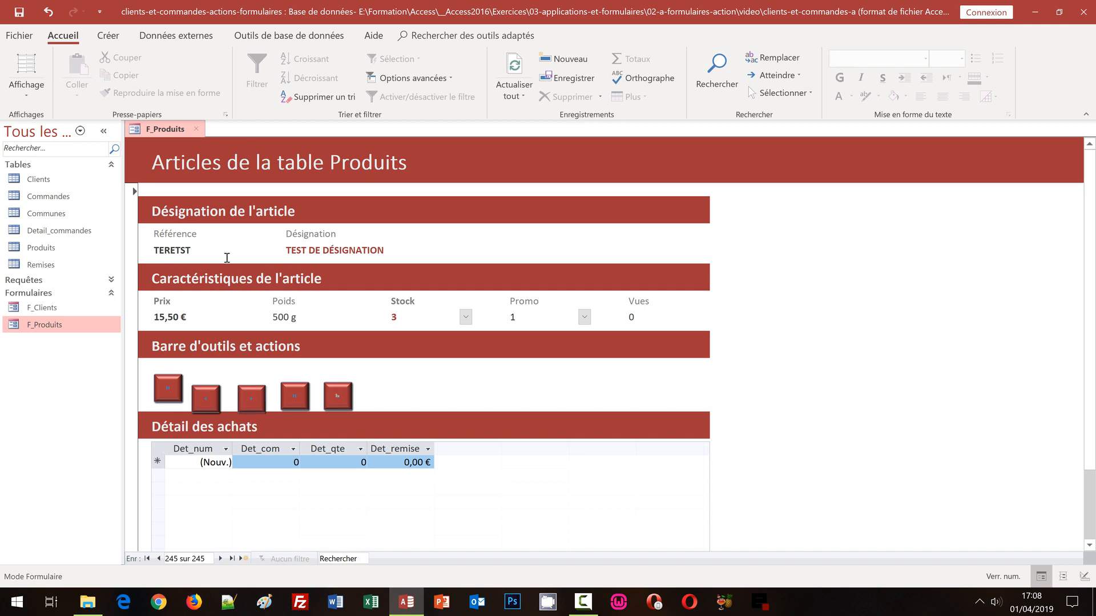
Open the Produits table and look through its rows for the newly added TERETST product
double_click(47, 250)
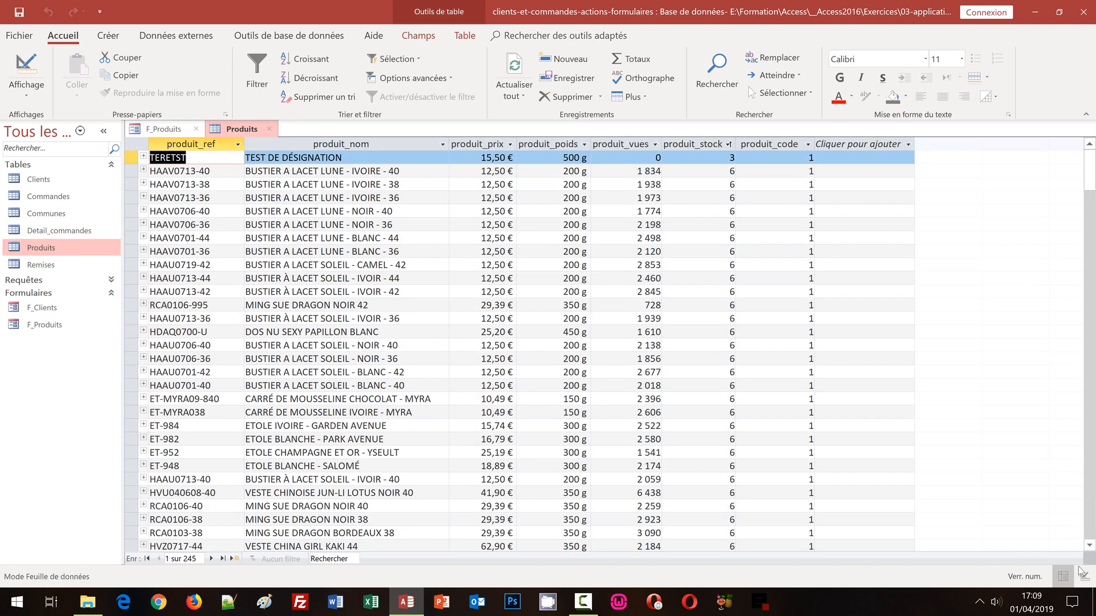
scroll(1092, 530, down, 20)
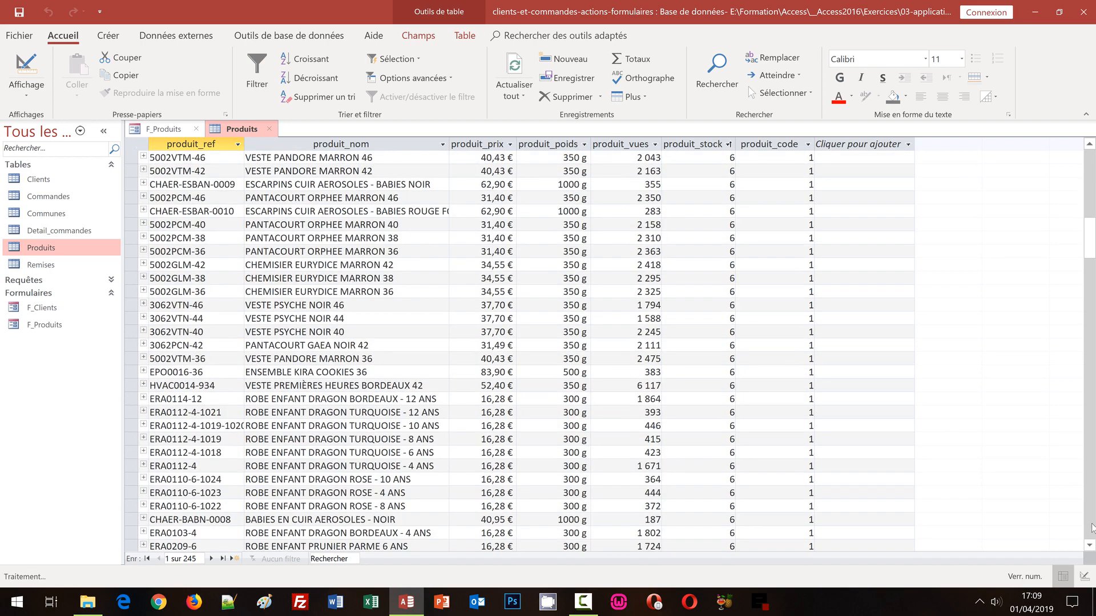
scroll(1092, 528, down, 20)
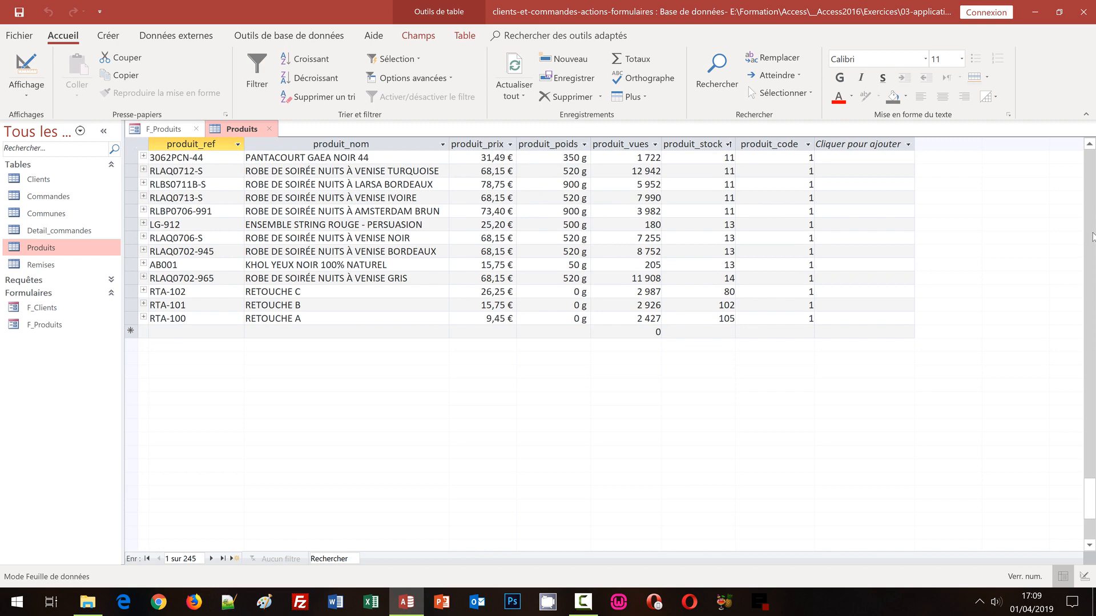
click(1092, 215)
click(1092, 215)
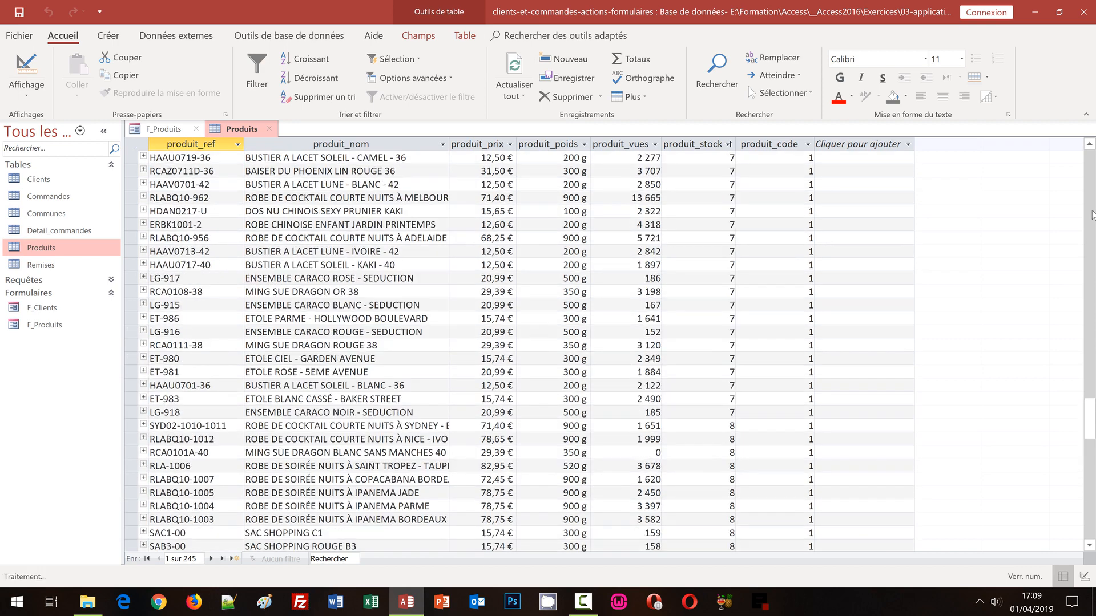
click(1092, 215)
click(1092, 215)
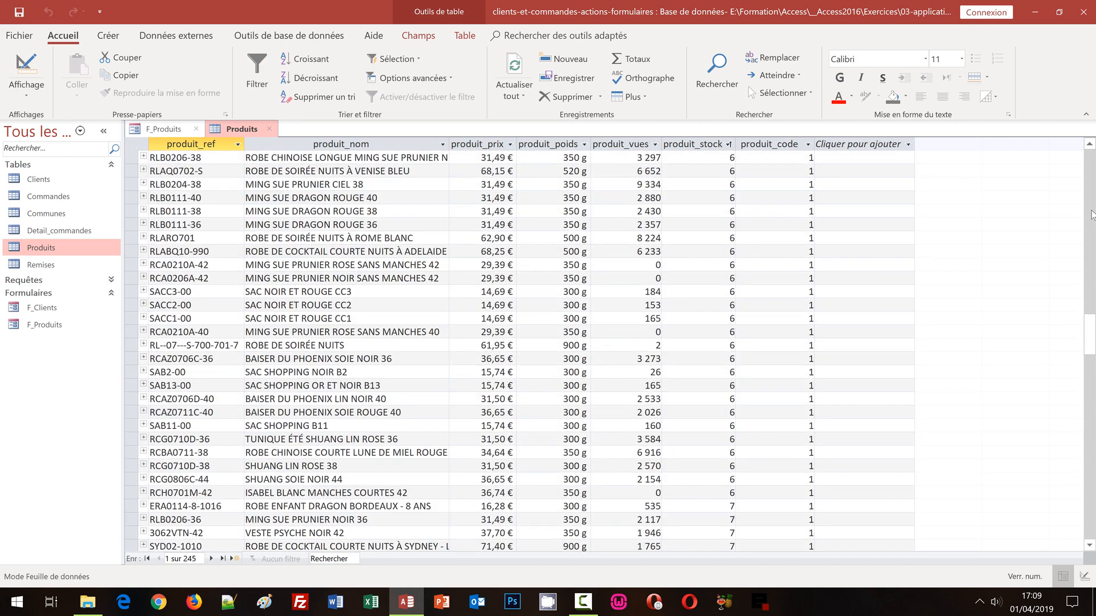
click(1092, 215)
click(1092, 215)
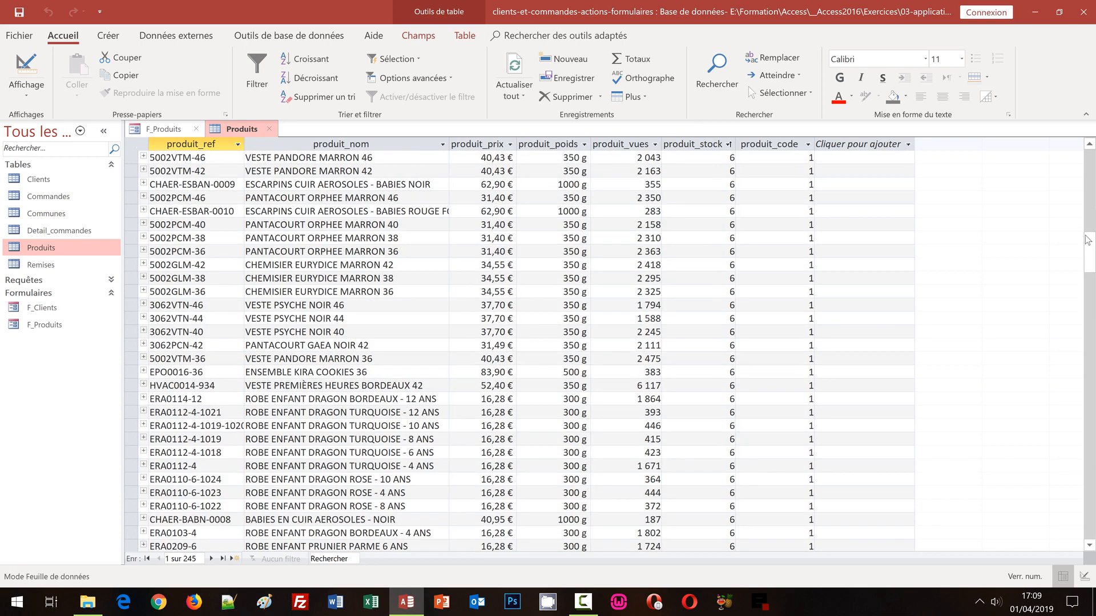
drag(1090, 194, 1089, 160)
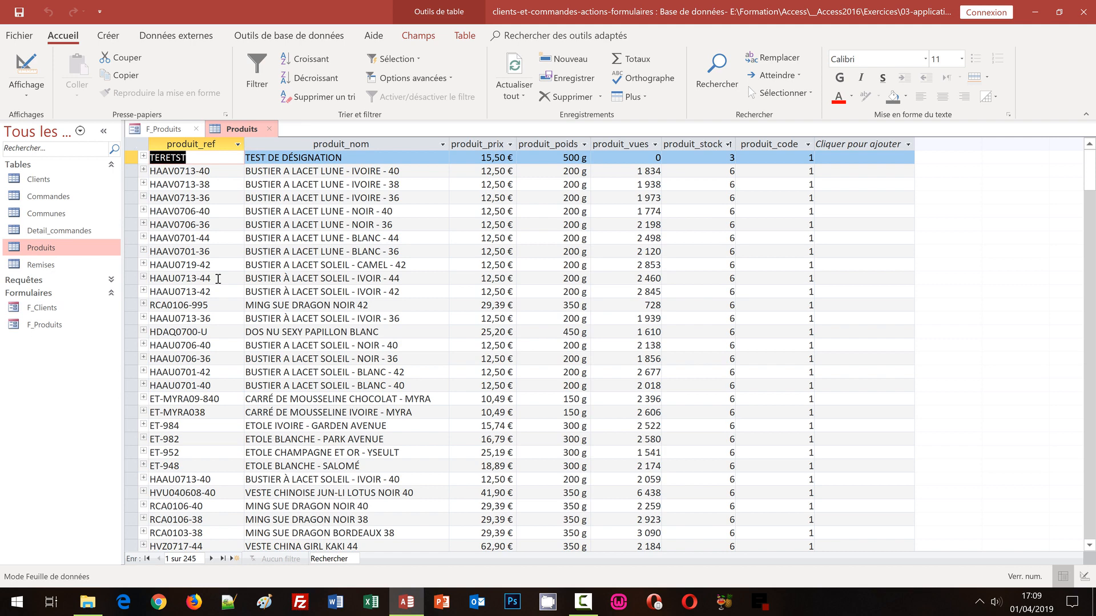
Close the Produits table, show F_Produits in design view and draw a command button about 0.9 × 0.8 cm just after Creer_enreg
click(272, 129)
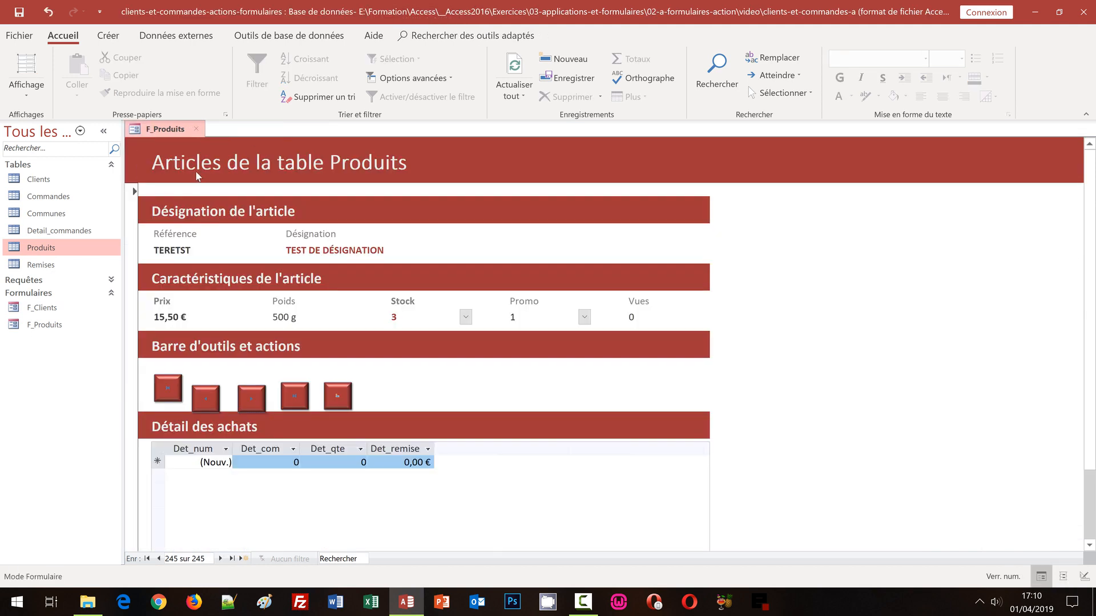
click(26, 94)
click(52, 175)
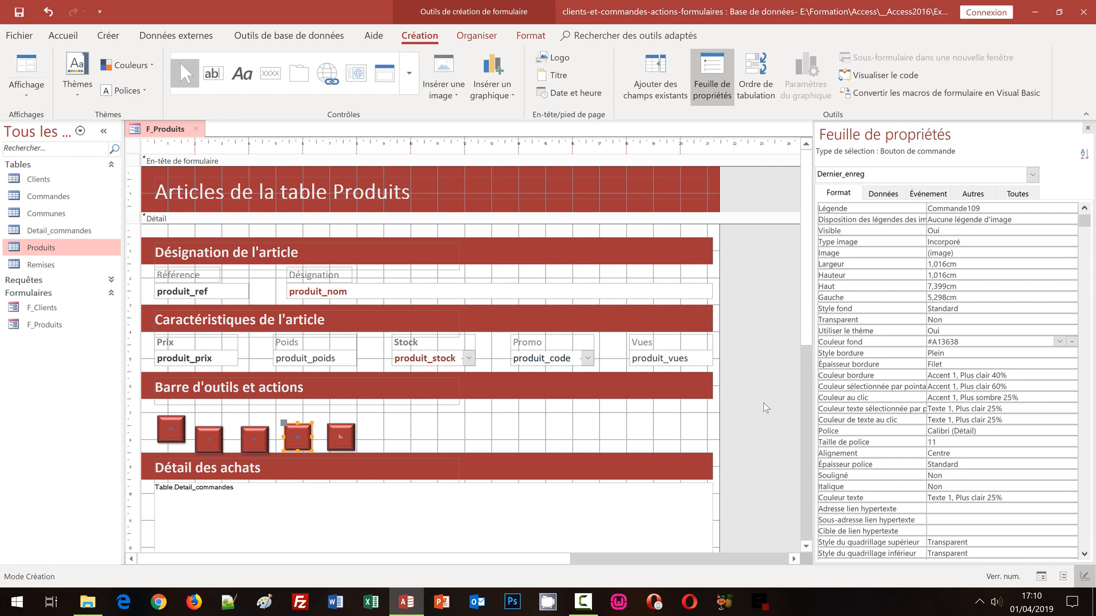
click(272, 80)
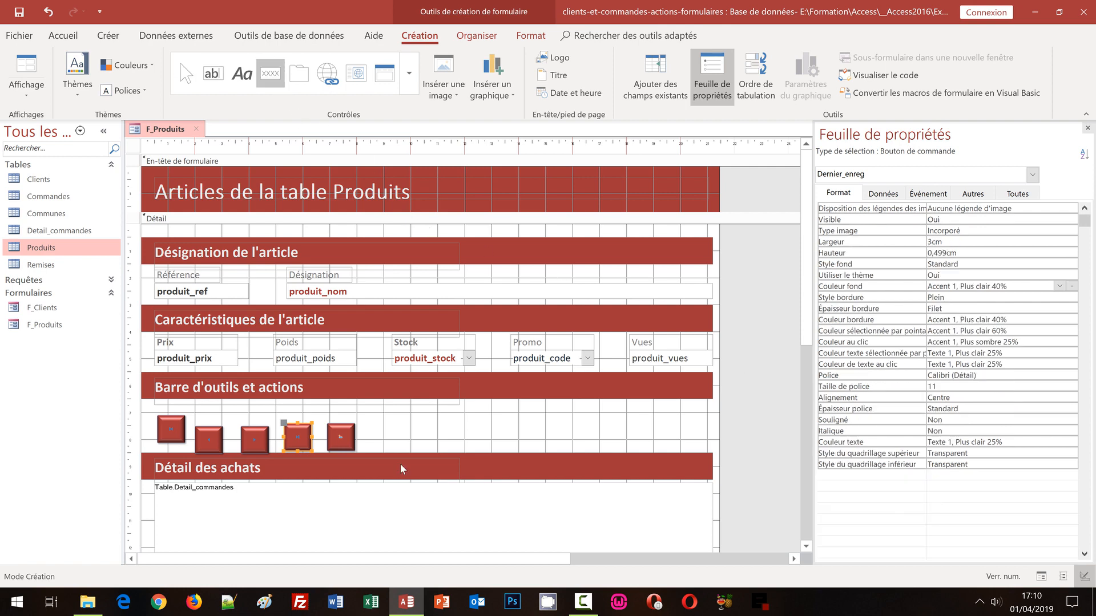
drag(368, 426, 391, 447)
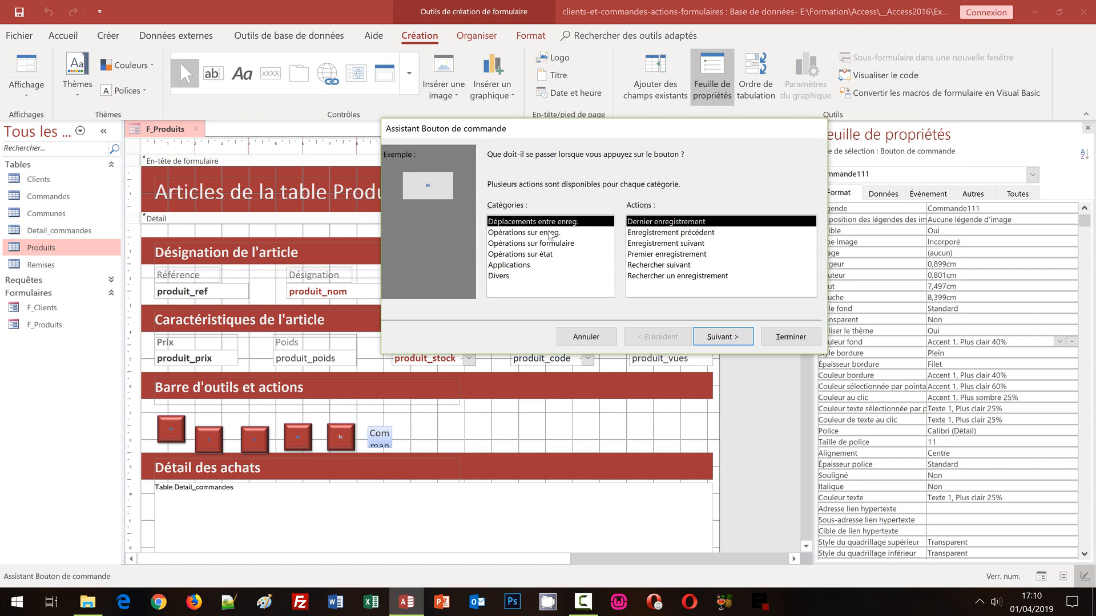
Assign the new button the record operation Supprimer un enregistrement with the Supprimer enregistrement image, and name it Supprimer_enreg
click(550, 233)
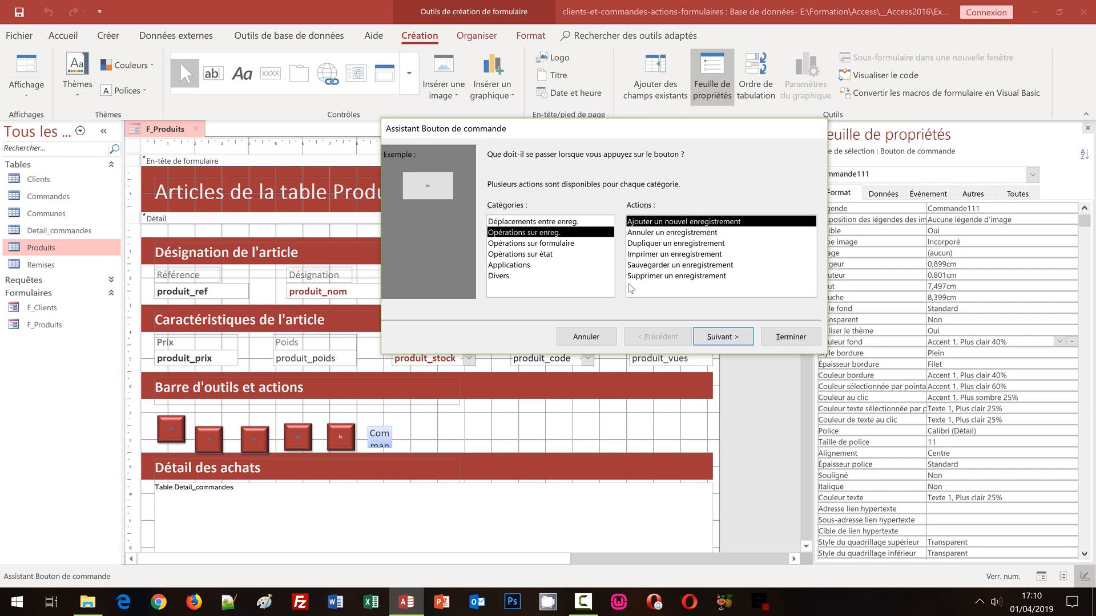
click(648, 277)
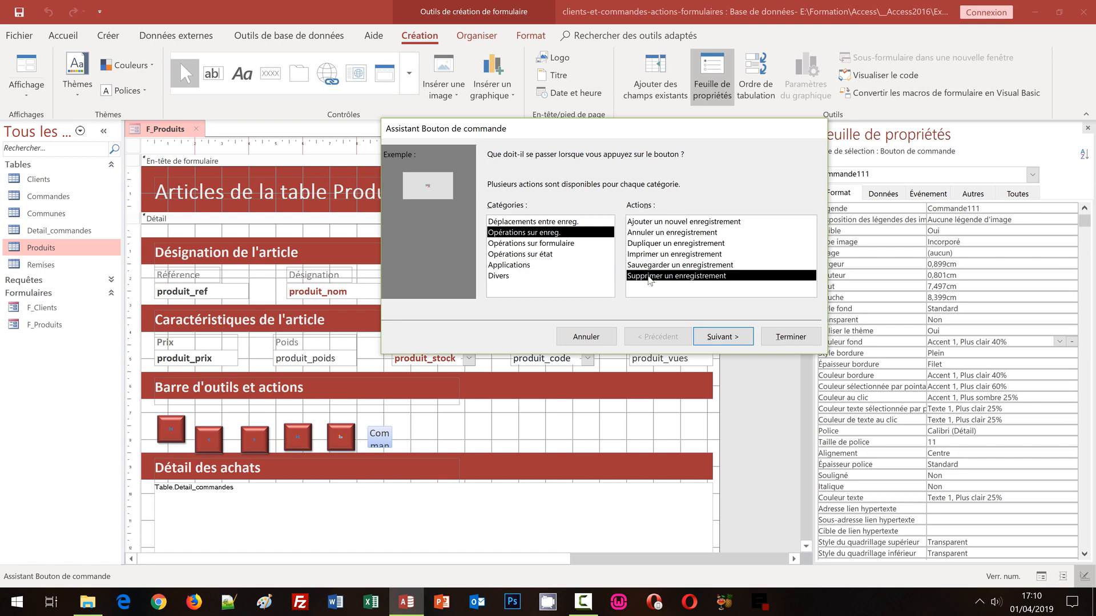
click(714, 340)
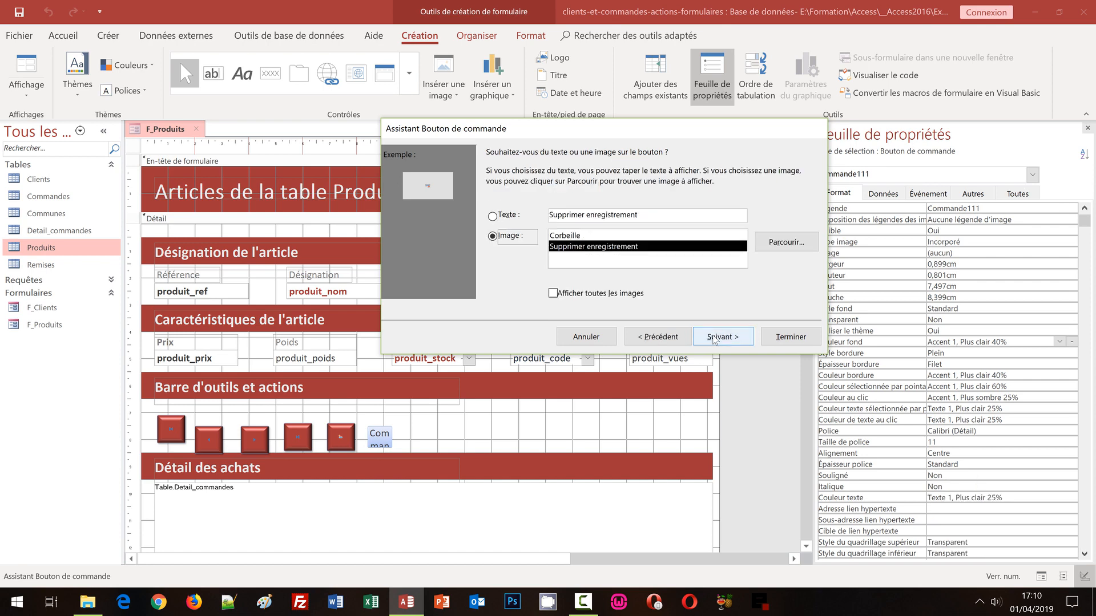
click(714, 337)
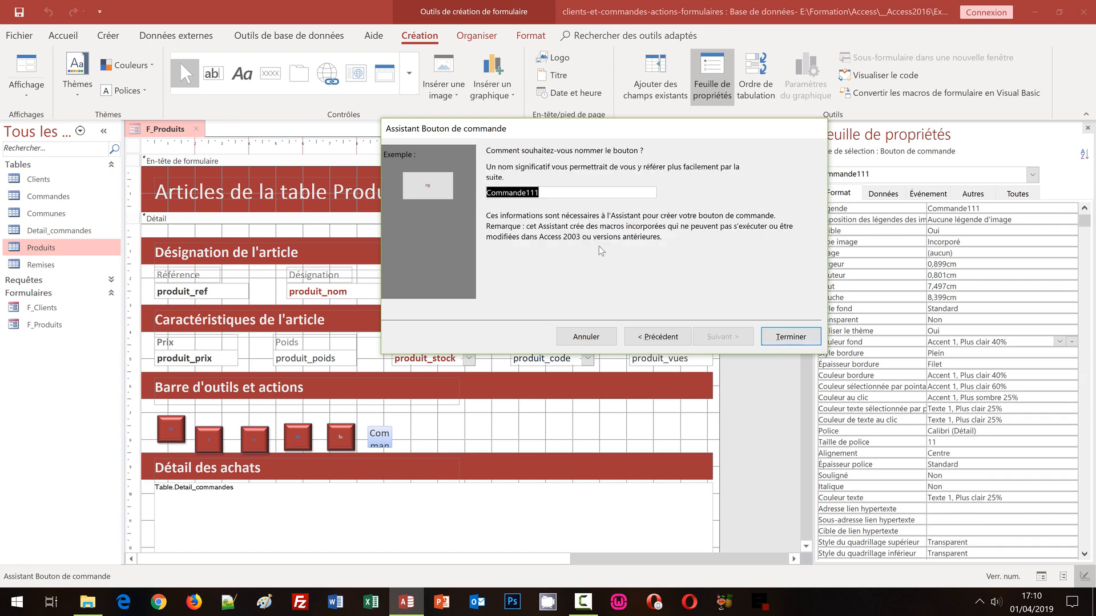
text(Supprim)
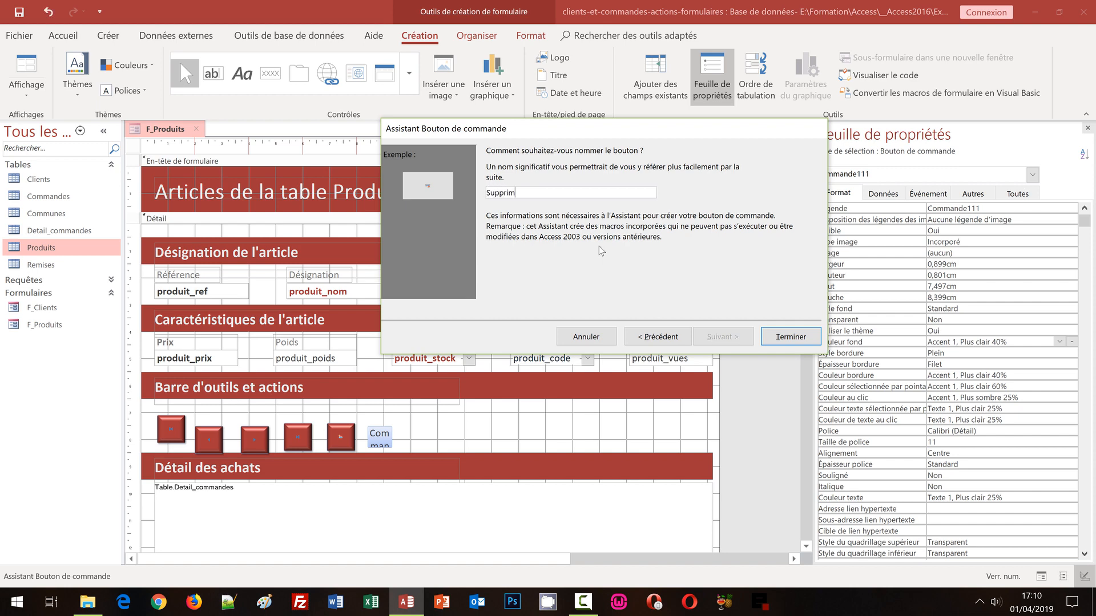
text(er_enreg)
click(791, 337)
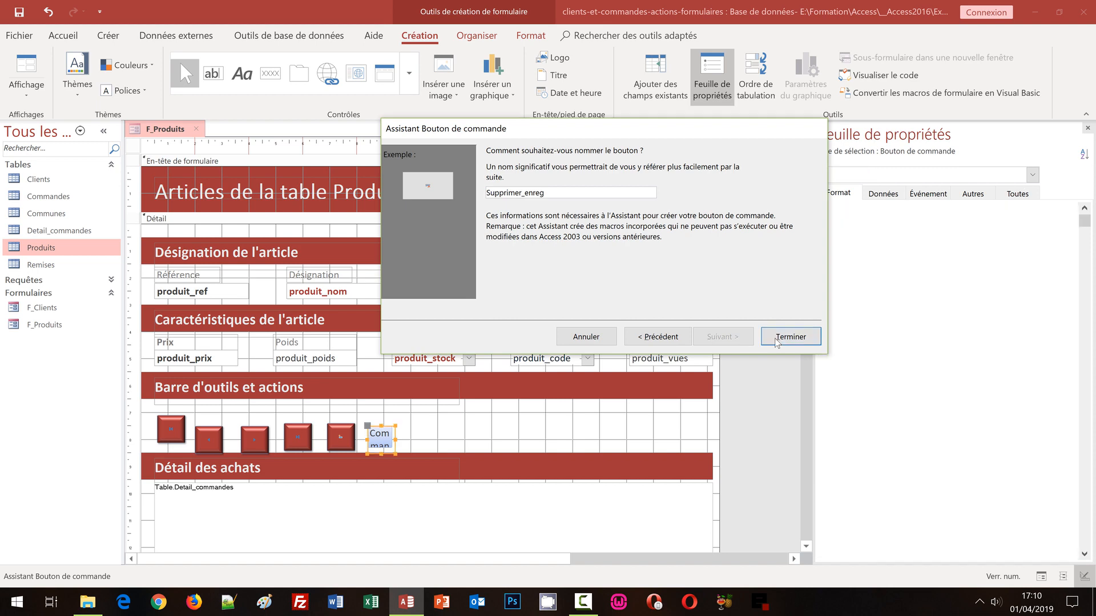
Copy the Creer_enreg button's formatting onto Supprimer_enreg and display the form in form view
click(341, 441)
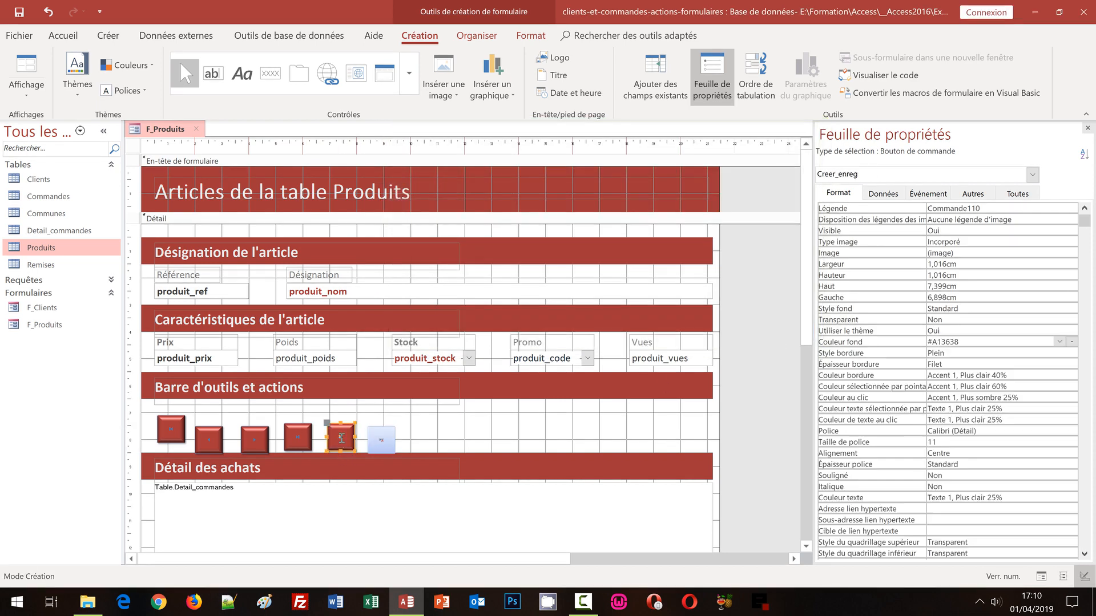
click(530, 35)
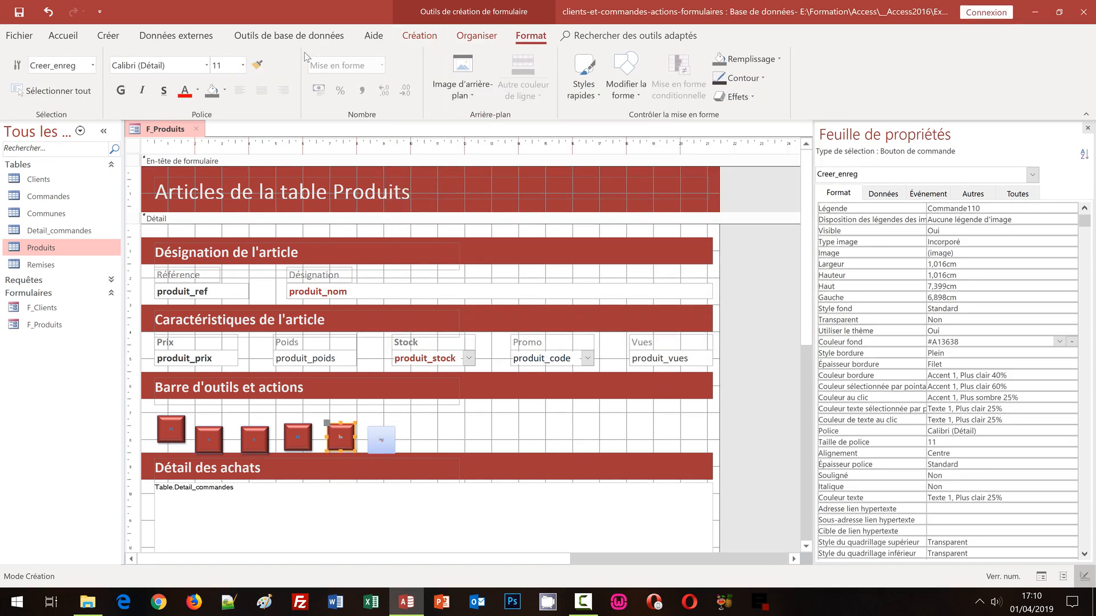
click(255, 65)
click(381, 439)
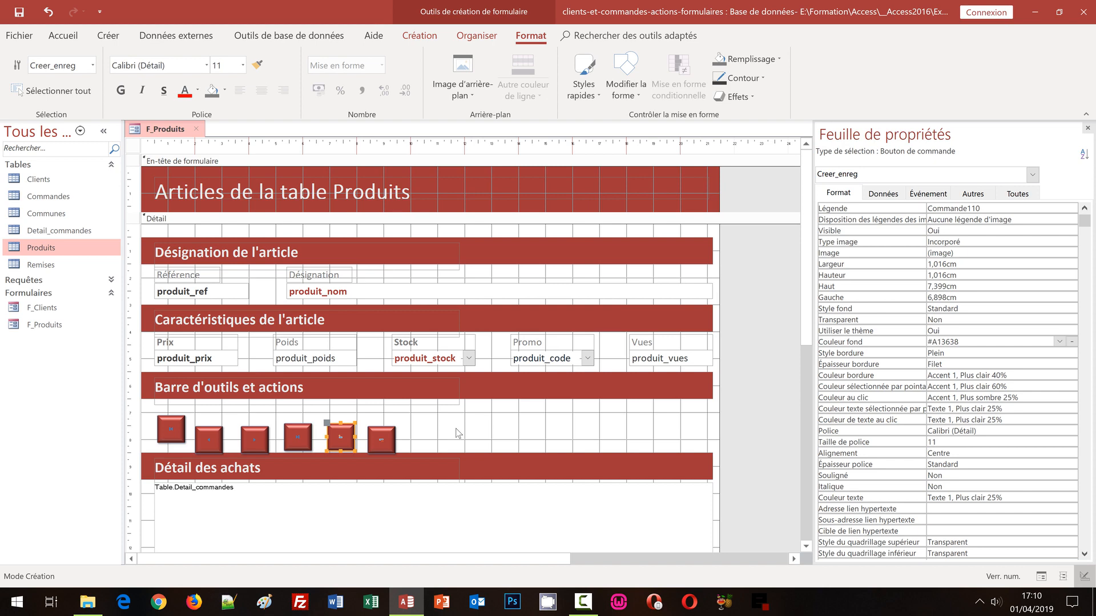
key(F5)
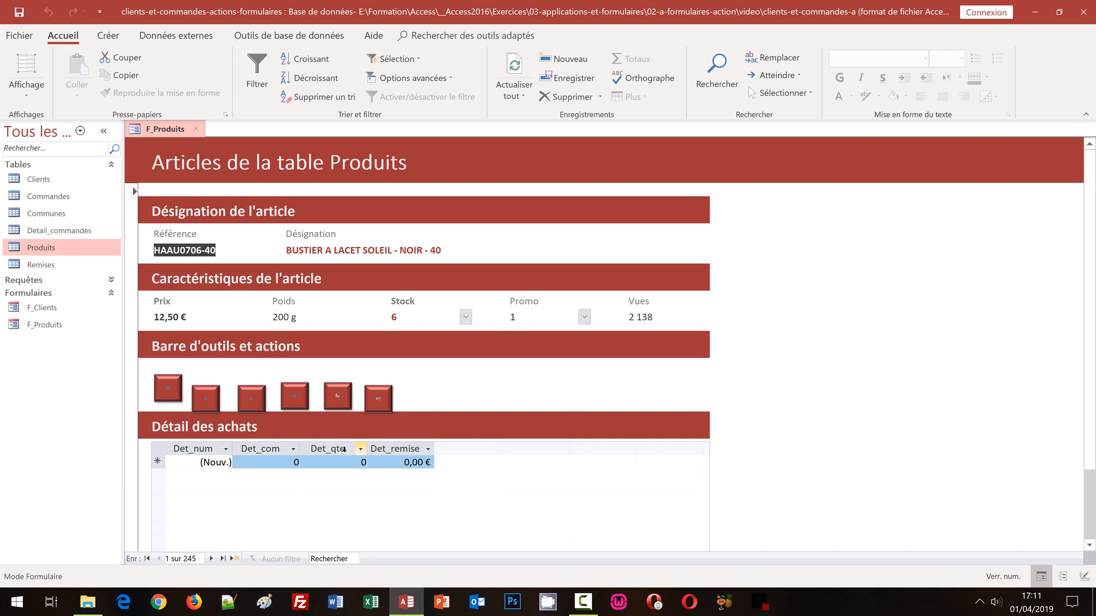
Go to the last record, TERETST, and delete it permanently with the Supprimer_enreg button
click(295, 399)
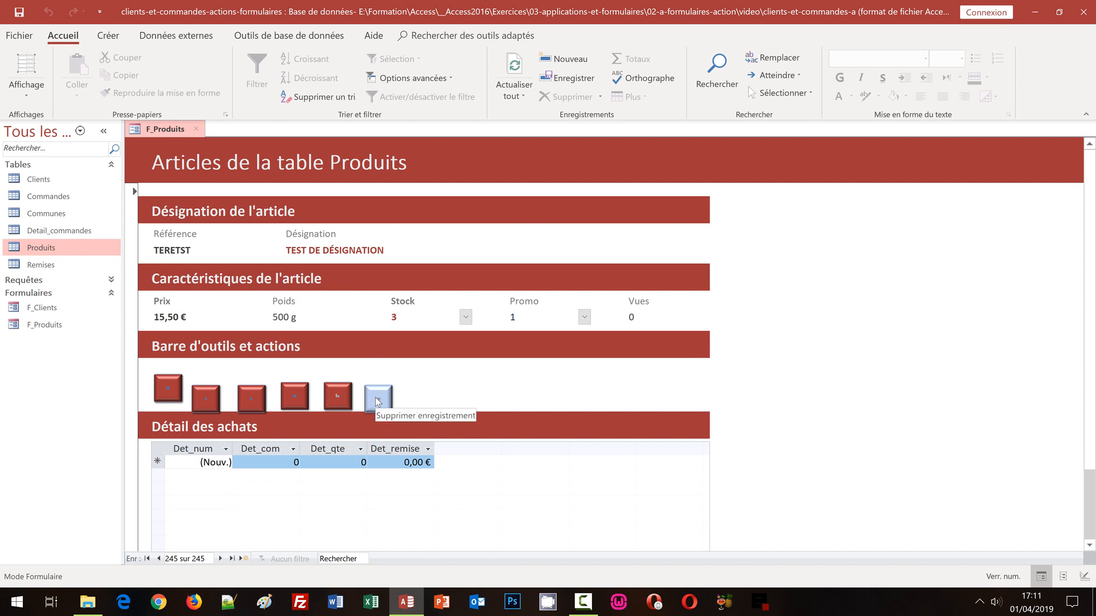
click(377, 402)
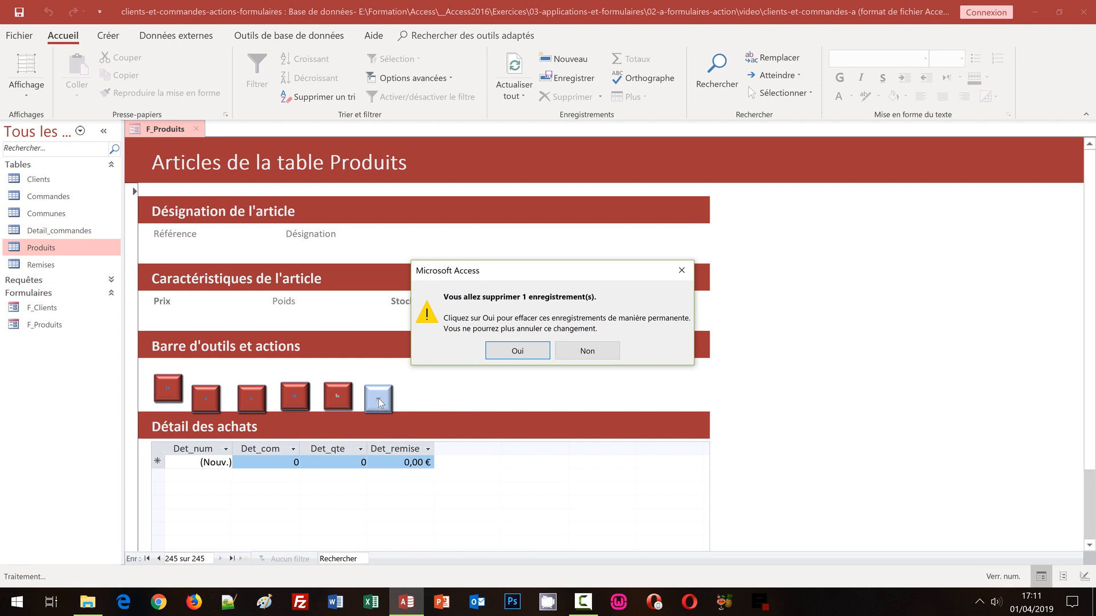
click(517, 351)
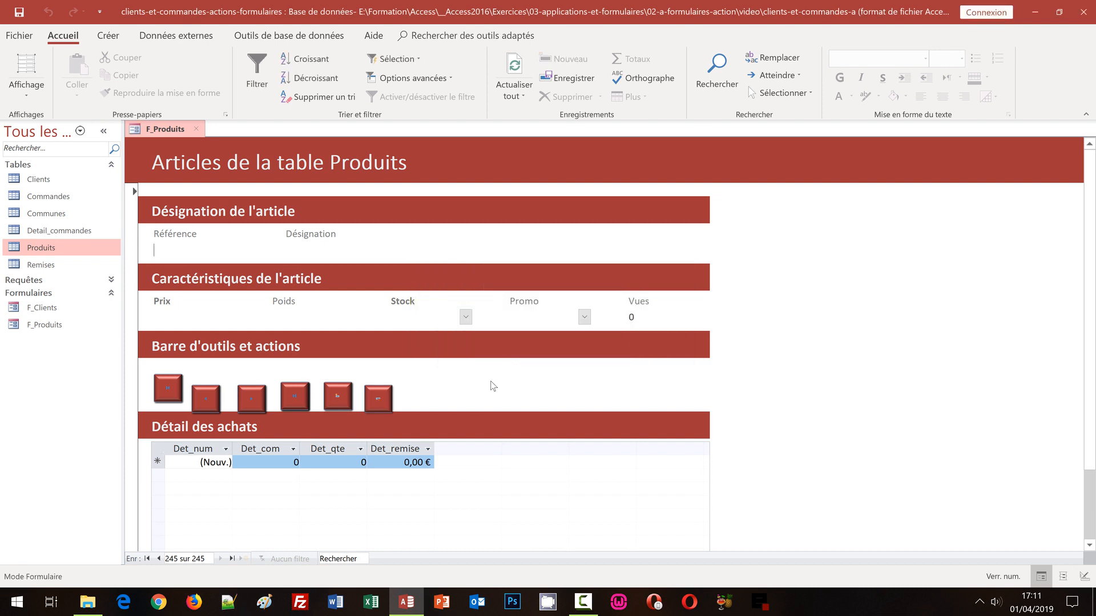
Check the form's last record and the Produits table for the deleted TERETST product, and close the table
click(291, 403)
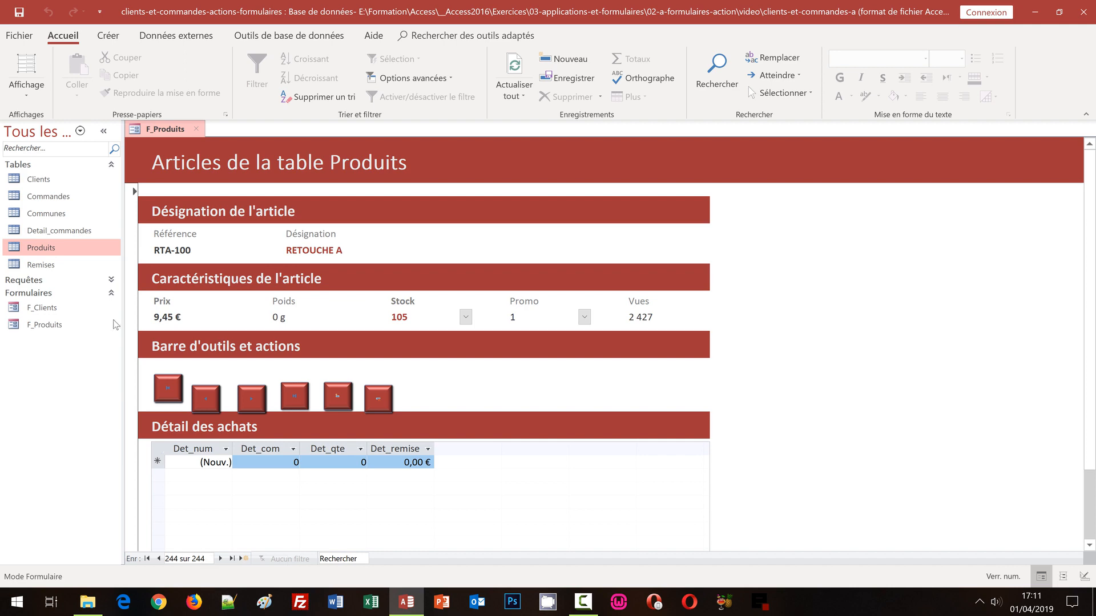
double_click(41, 248)
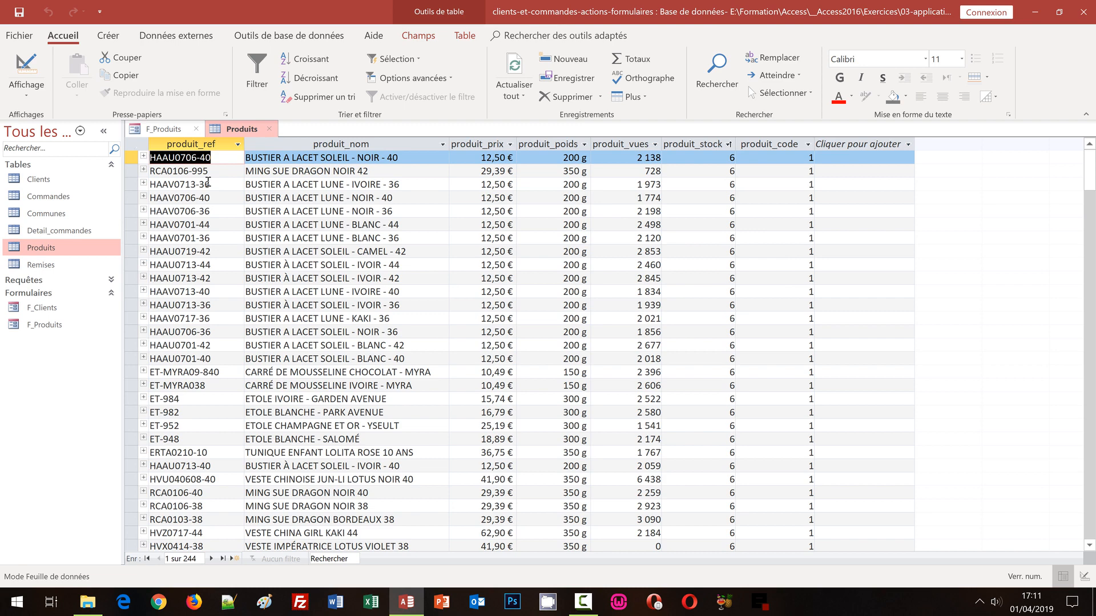
click(267, 130)
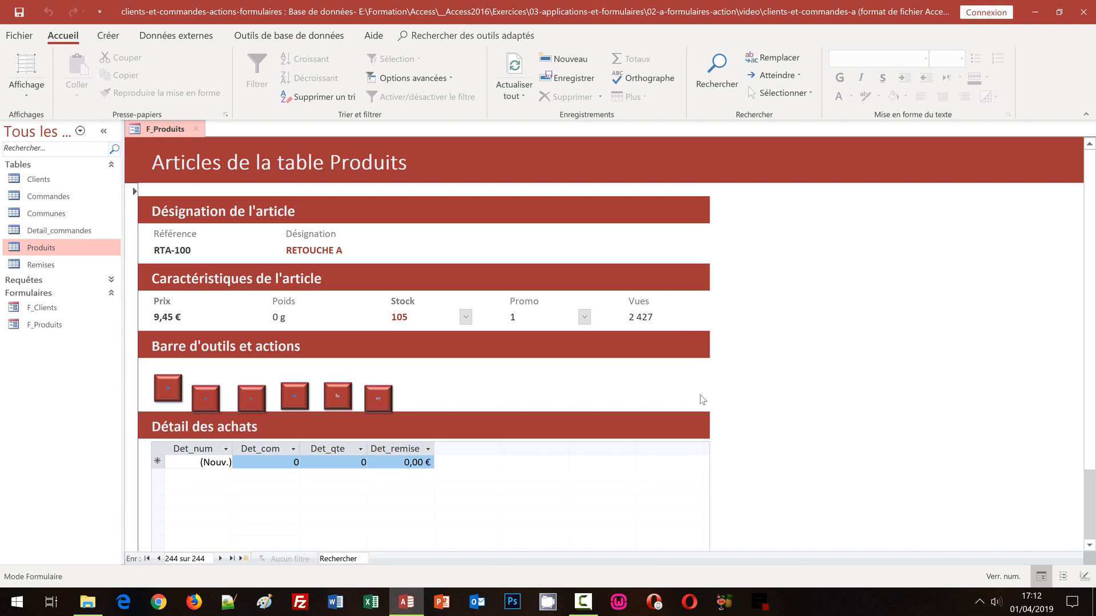
Show F_Produits in design view and draw a command button about 0.9 × 0.7 cm just after Supprimer_enreg
click(26, 99)
click(61, 177)
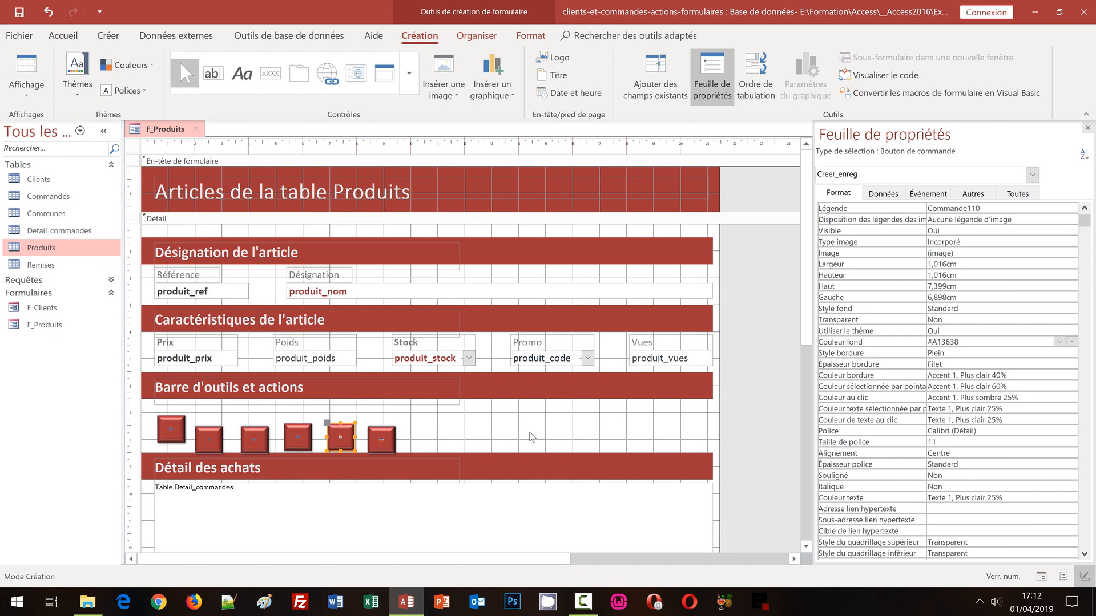
click(270, 73)
drag(408, 428, 434, 450)
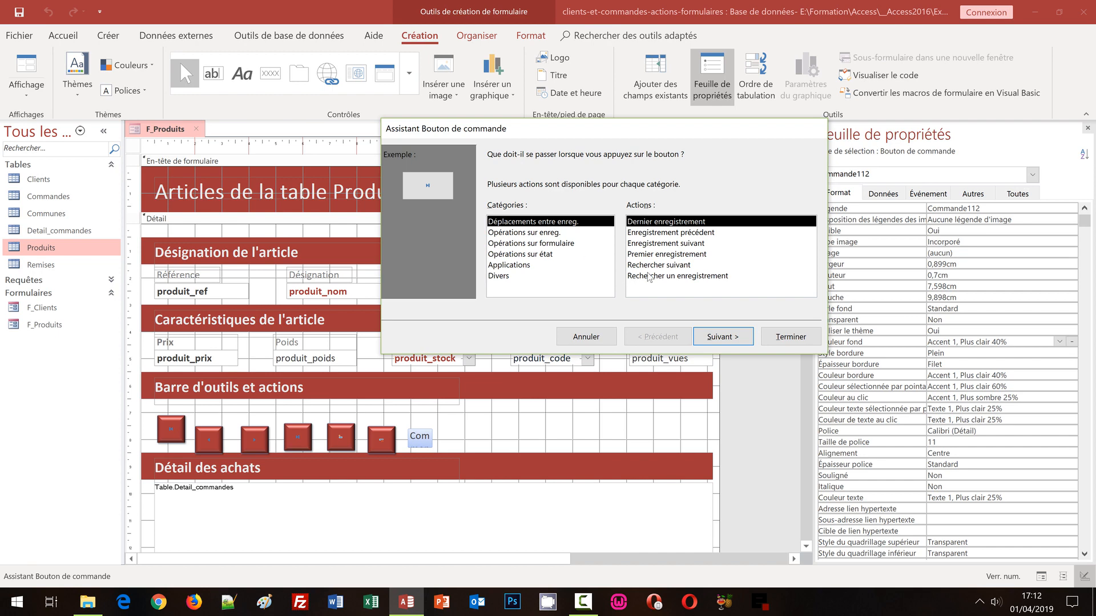
Assign the new button the navigation action Rechercher un enregistrement with its default image, and name it Chercher_enreg
click(653, 279)
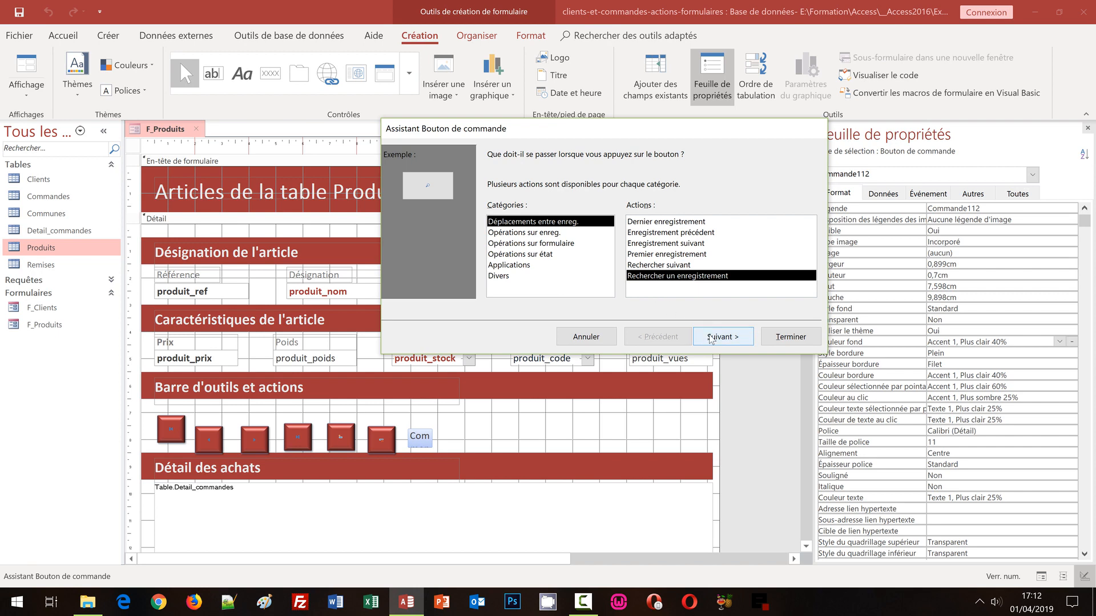
click(710, 338)
click(711, 338)
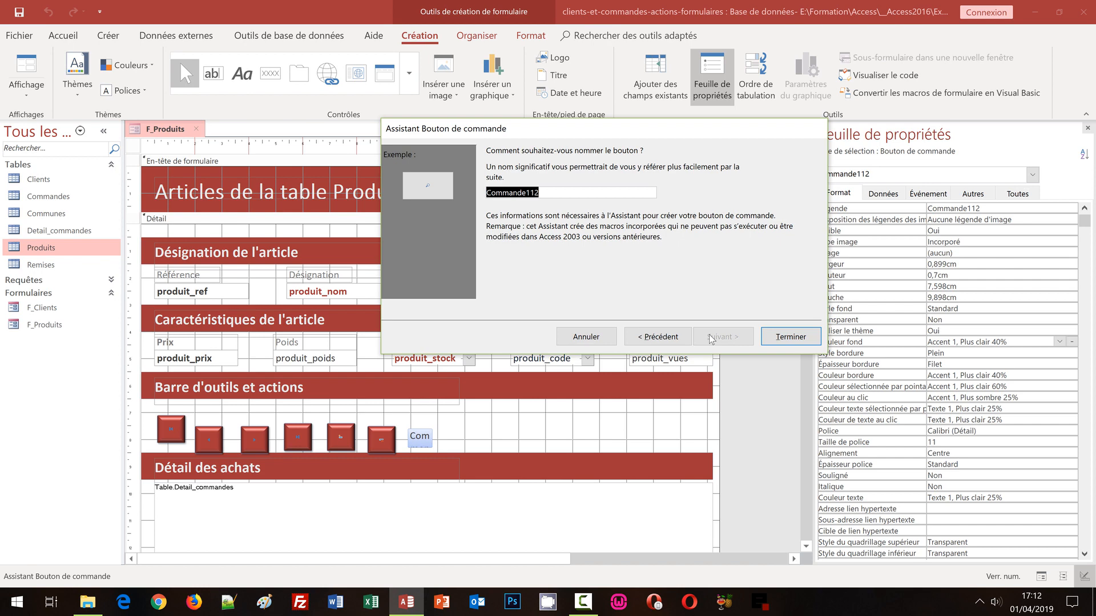
text(Chercher_enreg)
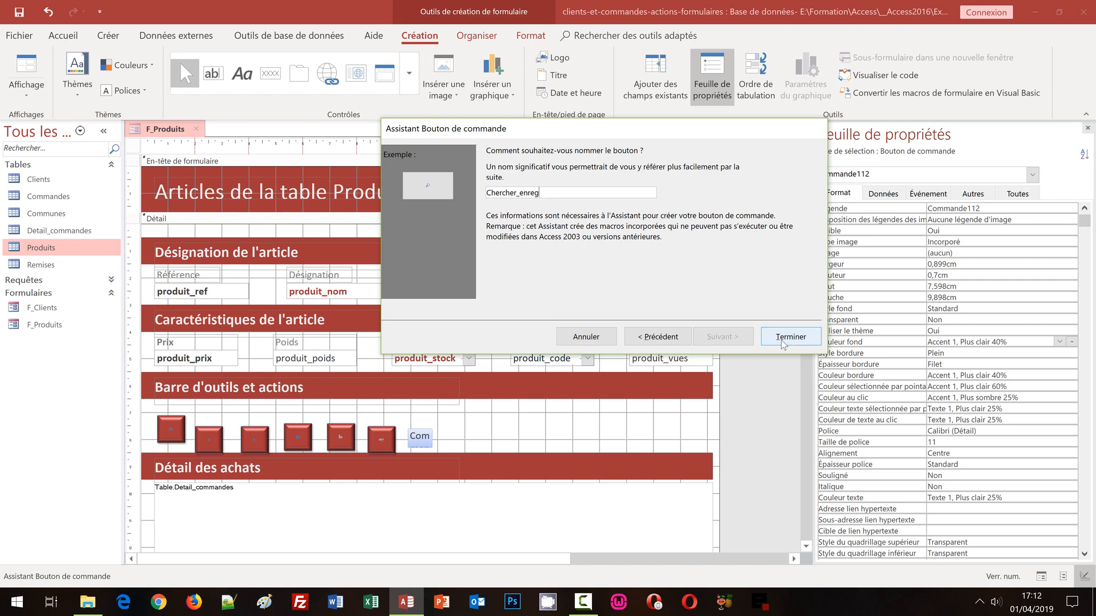
click(782, 343)
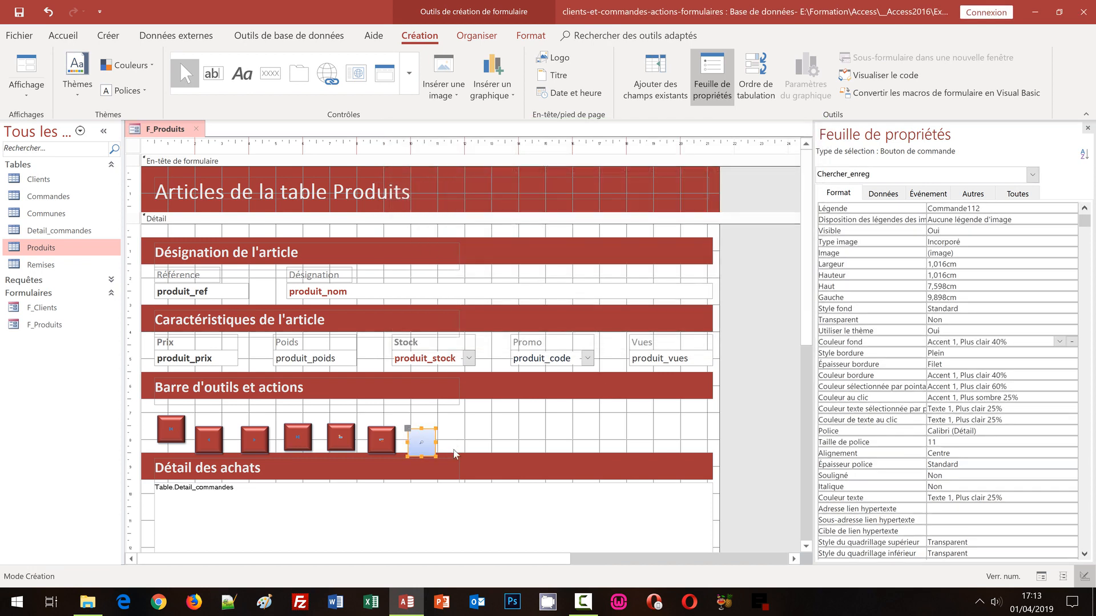
Copy the Supprimer_enreg button's formatting onto Chercher_enreg and display the form in form view
click(379, 450)
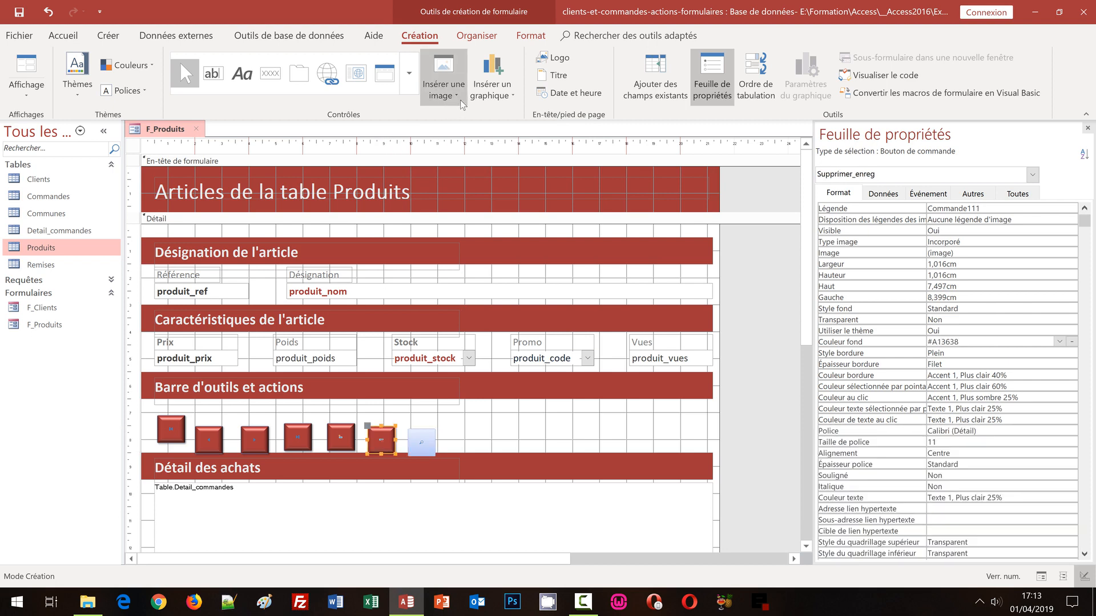
click(531, 35)
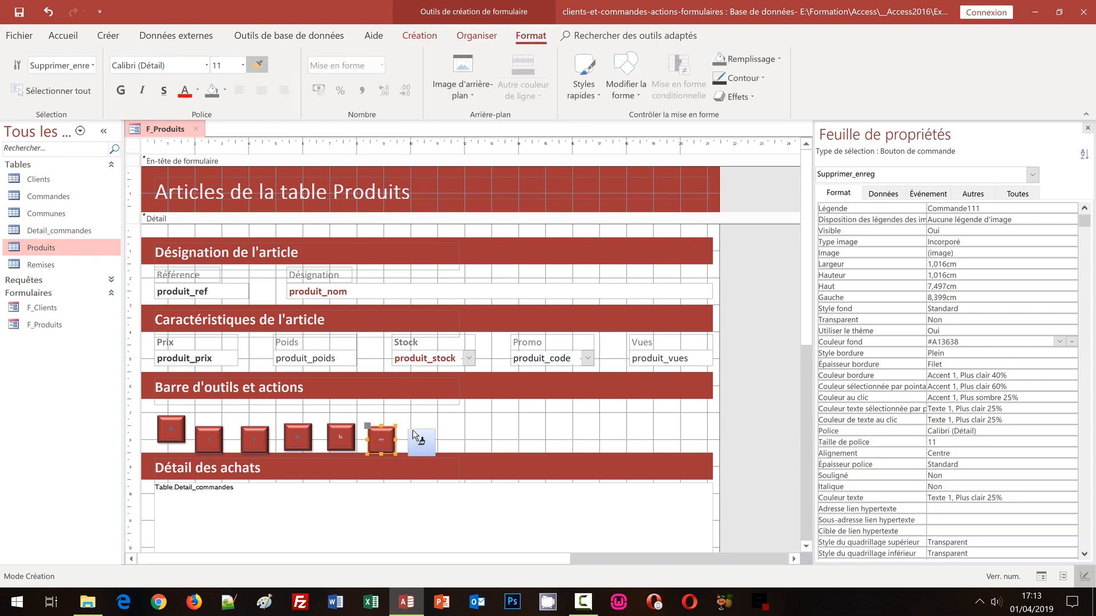
click(421, 443)
key(F5)
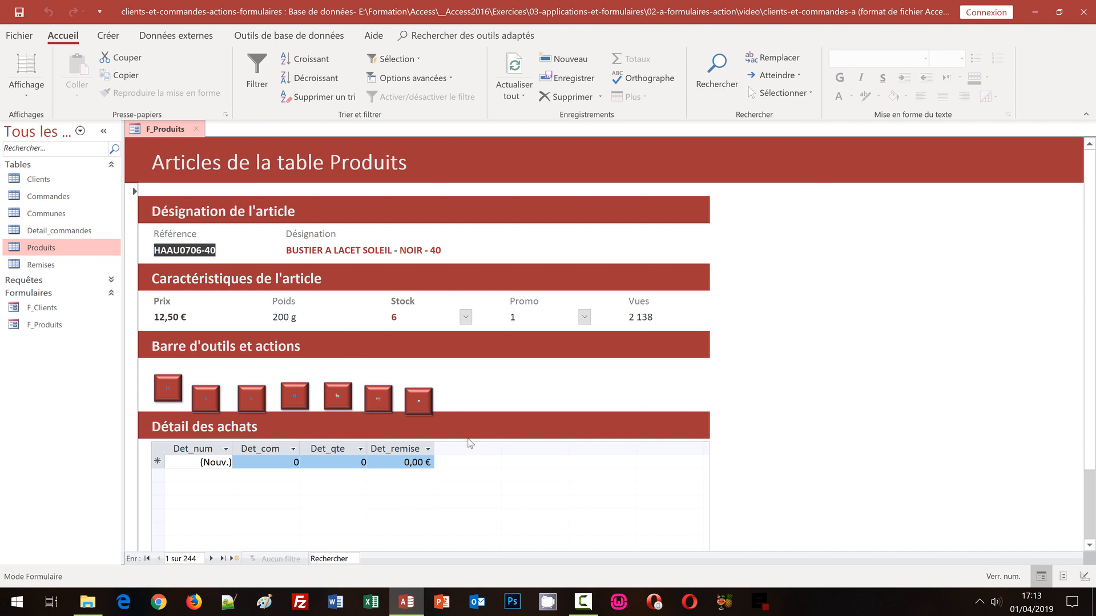
Open and dismiss the search dialog with the Chercher_enreg button, and copy the reference ET-MYRA038 from the Produits table
click(418, 402)
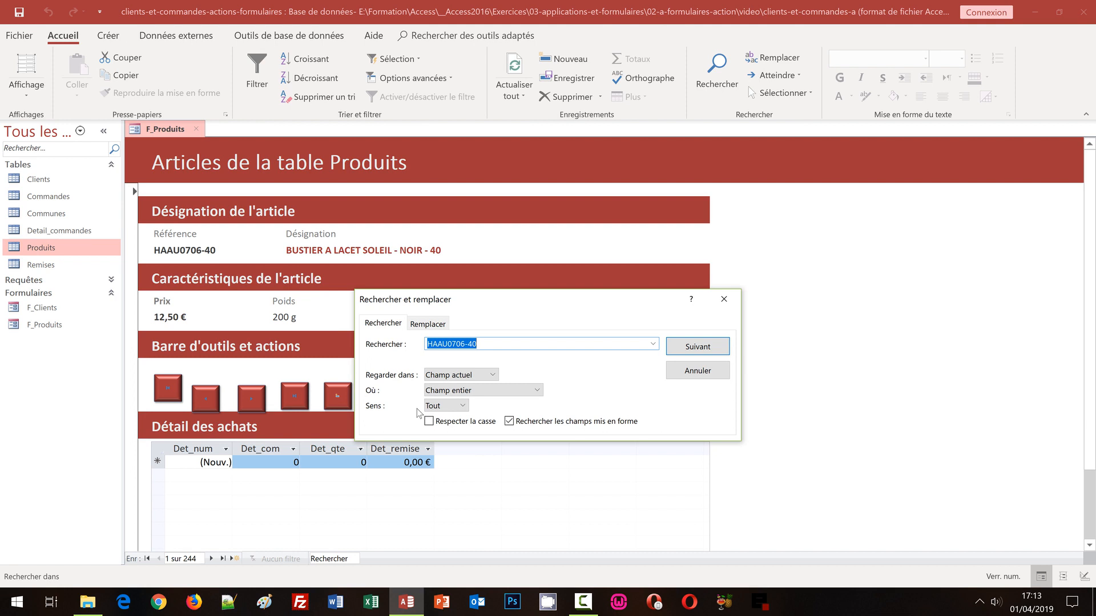
click(724, 299)
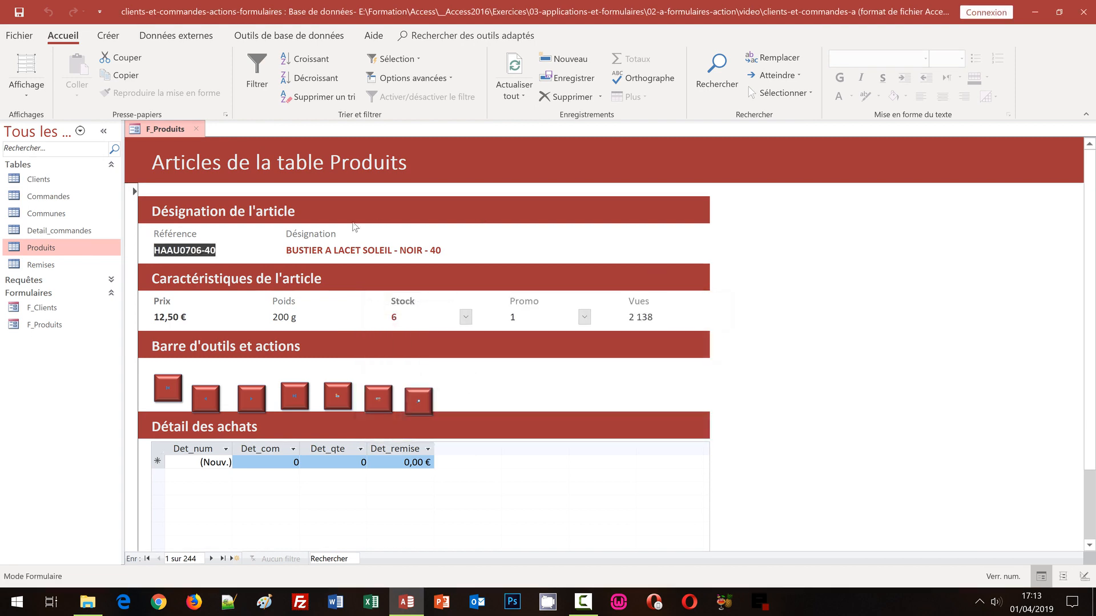
double_click(36, 249)
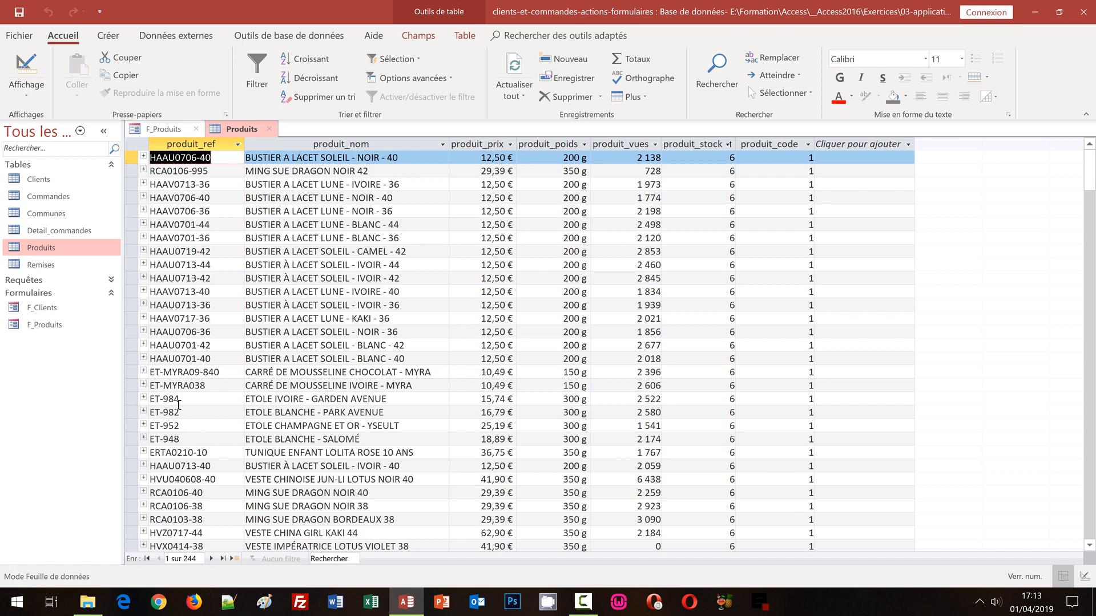
drag(206, 385, 152, 384)
key(ctrl+c)
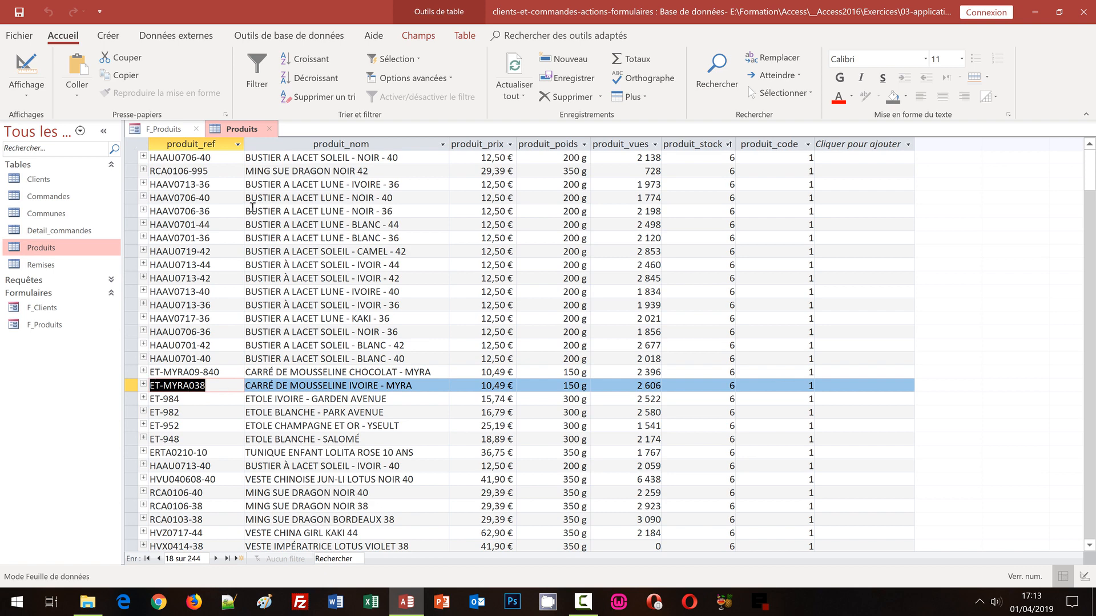
Close the Produits table and search the form for reference ET-MYRA038 using the Chercher_enreg button
click(272, 131)
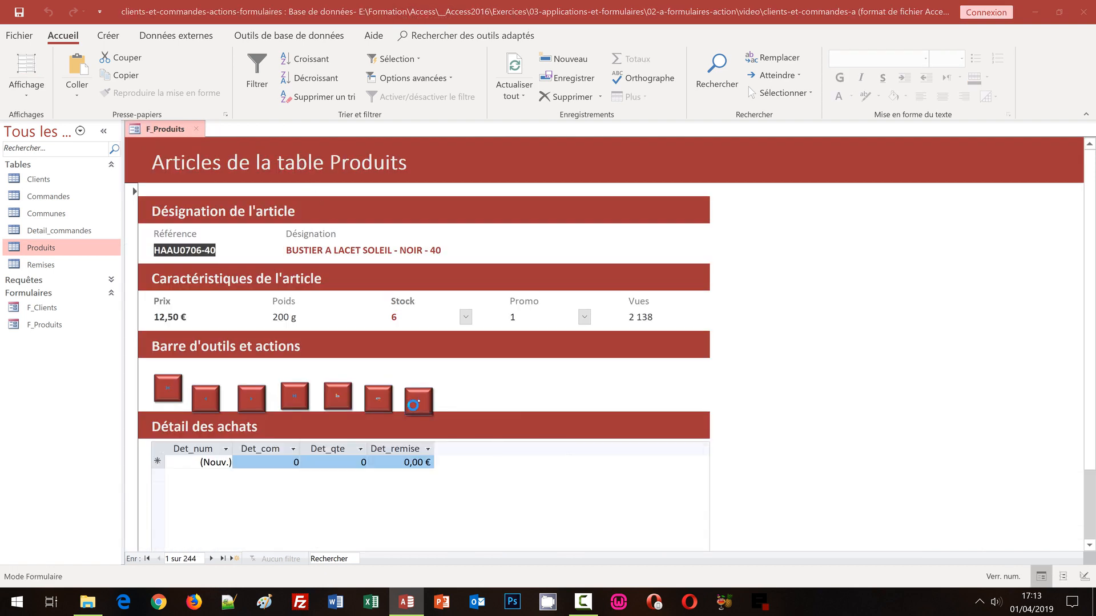
click(413, 406)
key(ctrl+v)
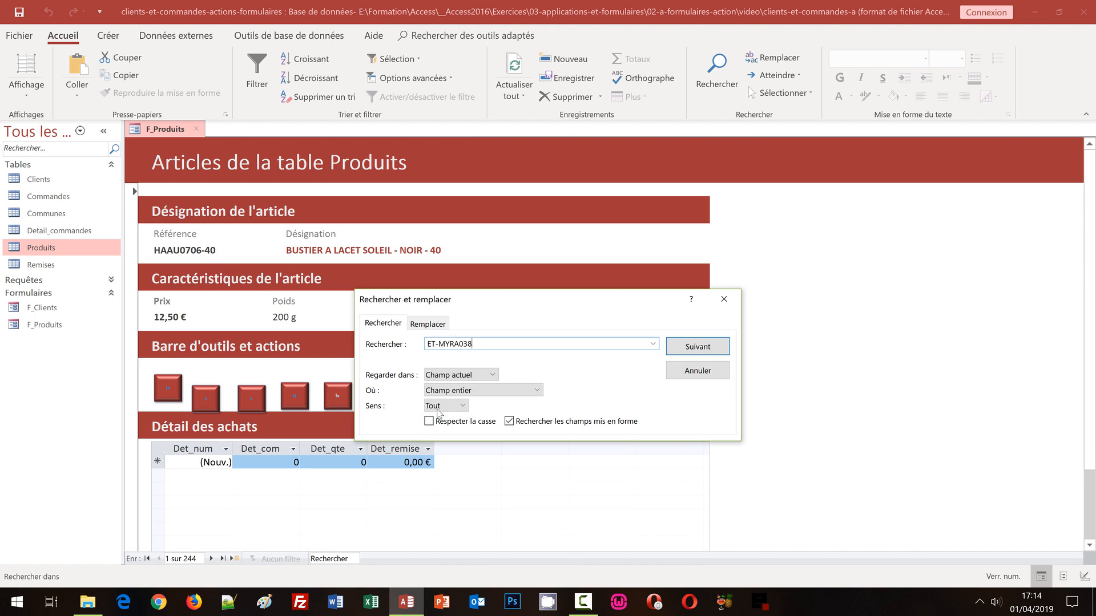
click(689, 349)
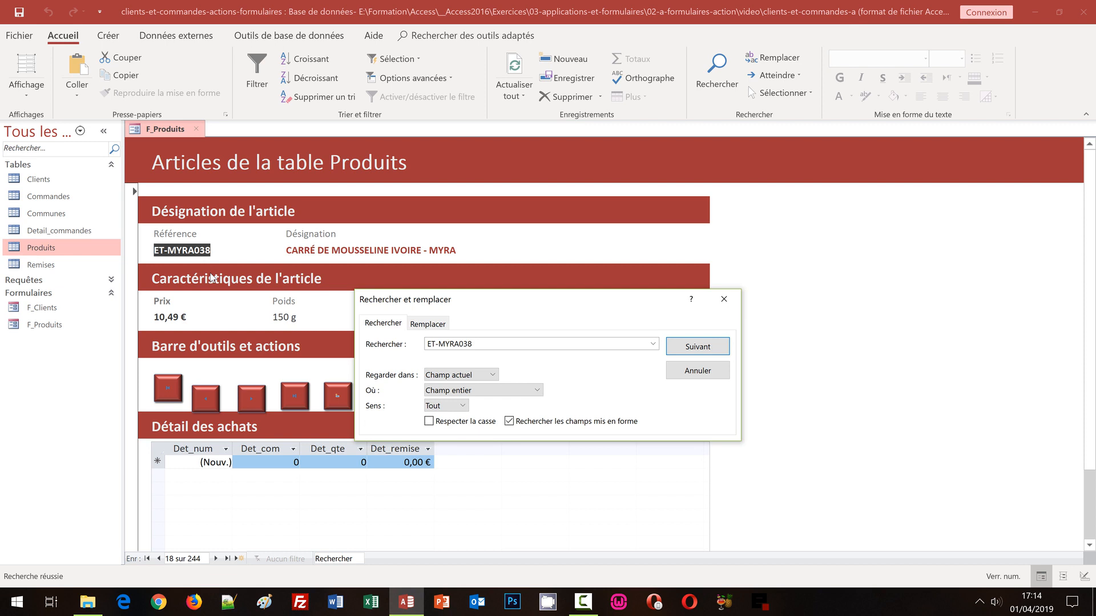
Move the search dialog clear of the product name and search the current field for robe, dismissing the resulting message
drag(494, 301, 411, 306)
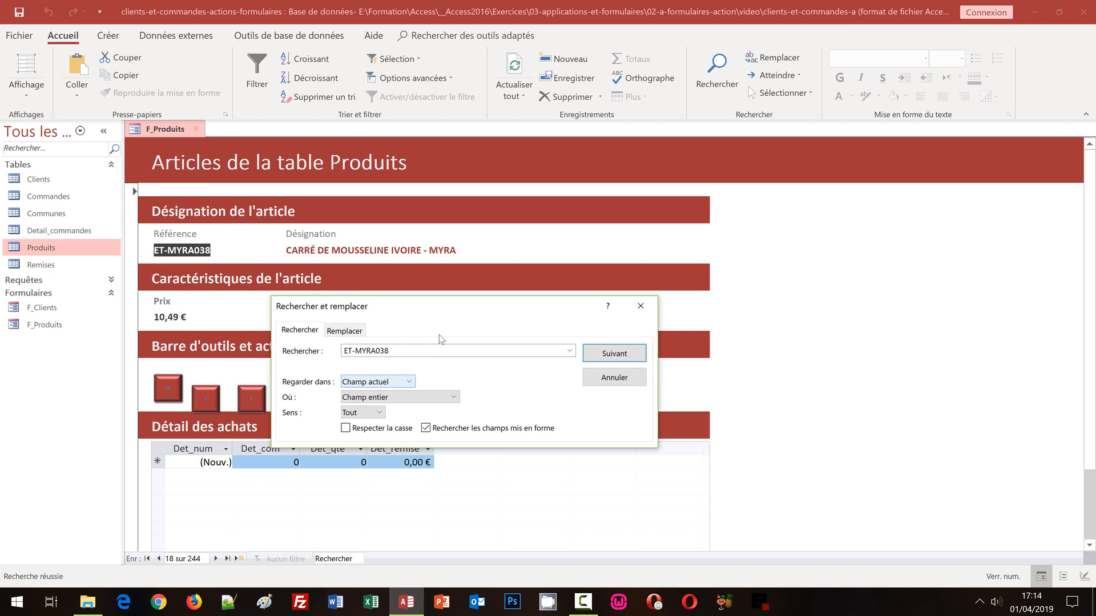
drag(406, 349, 331, 349)
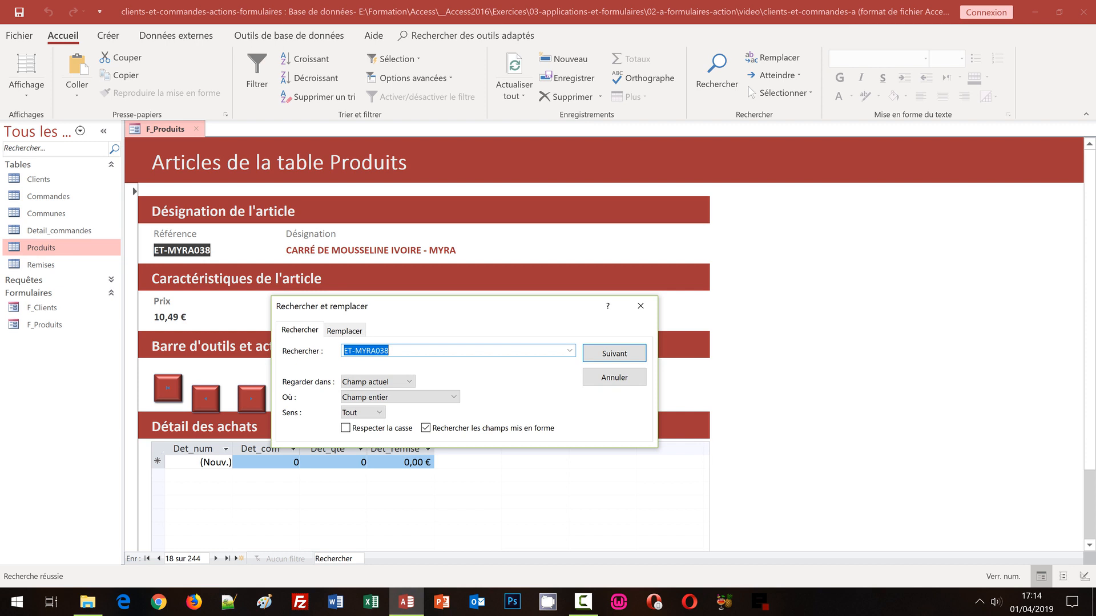
text(robe)
click(600, 351)
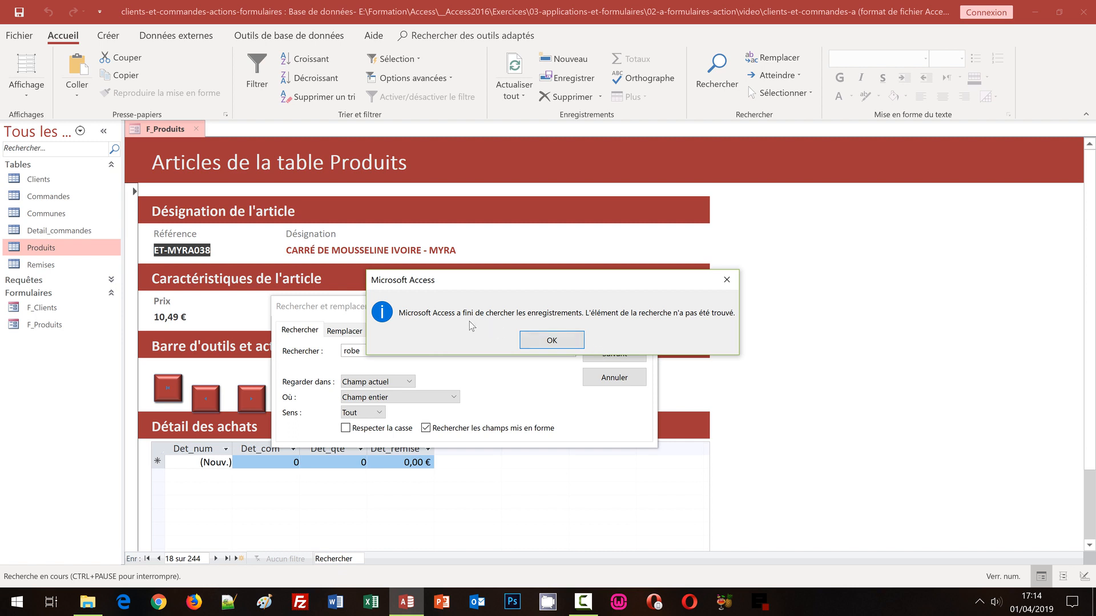
click(542, 344)
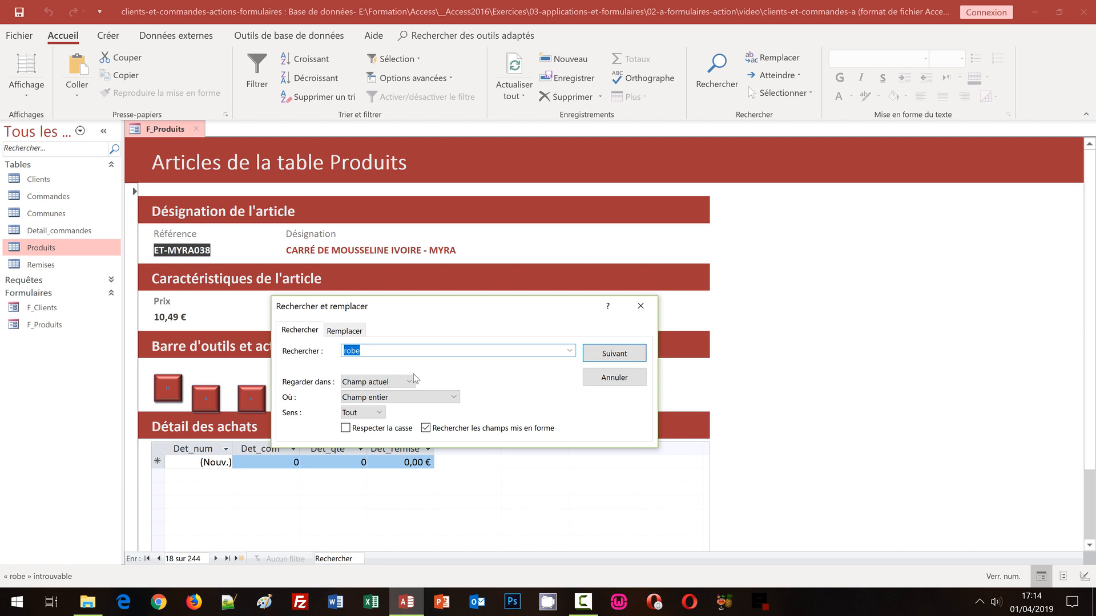
Search for robe in Document actif, matching N'importe où dans le champ, and close the search dialog
click(378, 385)
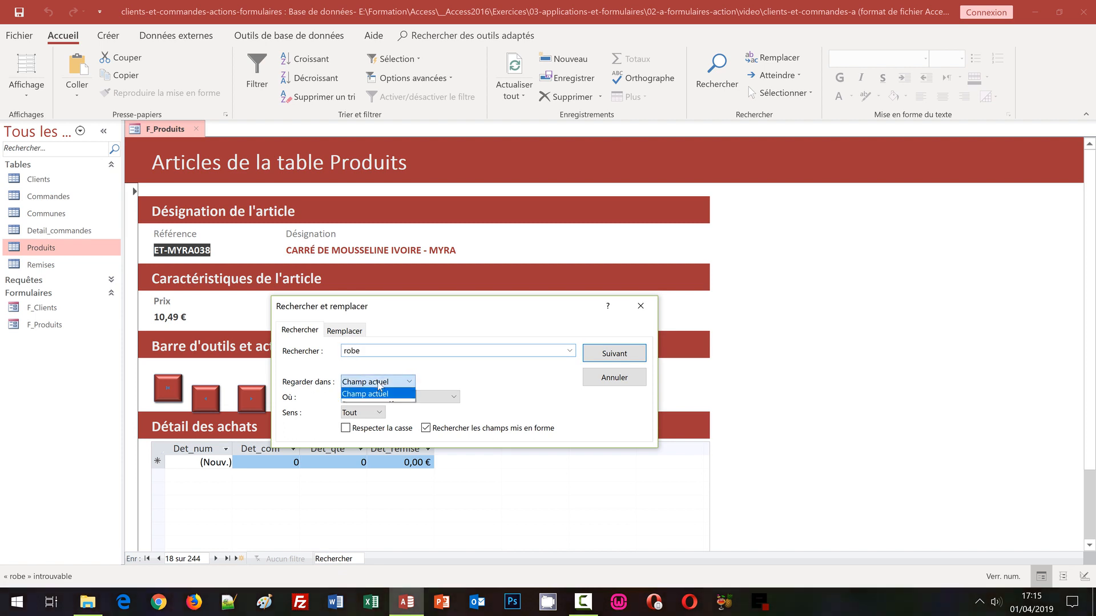
click(376, 401)
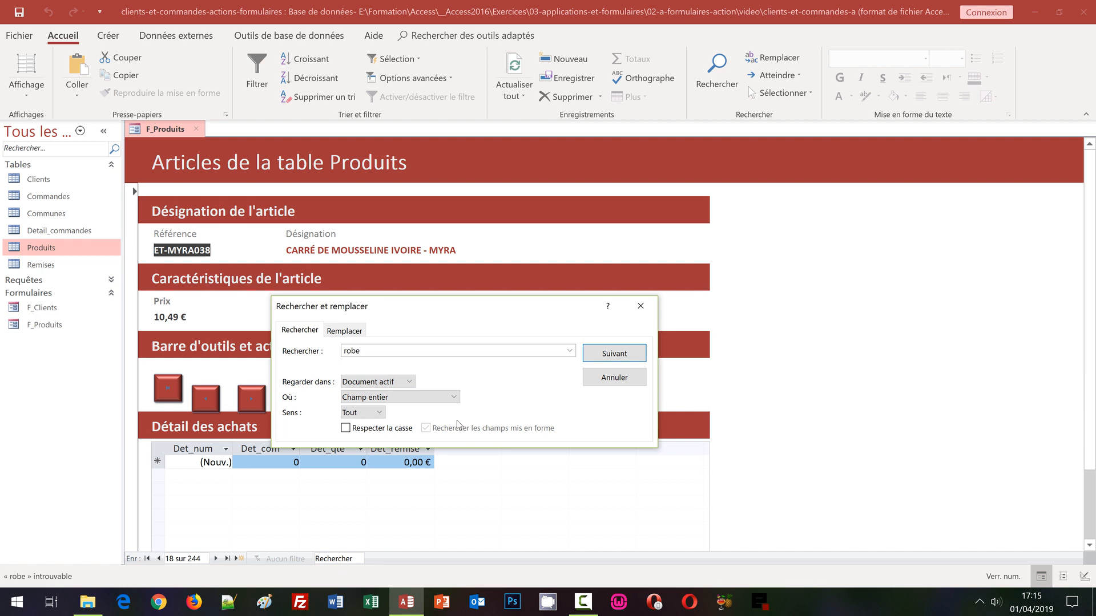
click(416, 397)
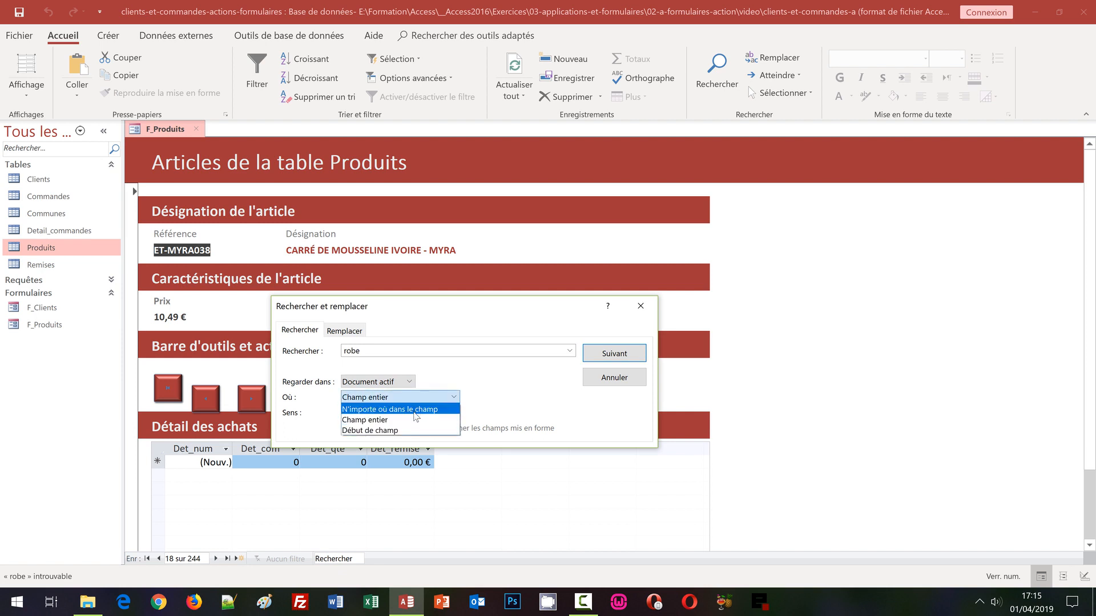
click(413, 411)
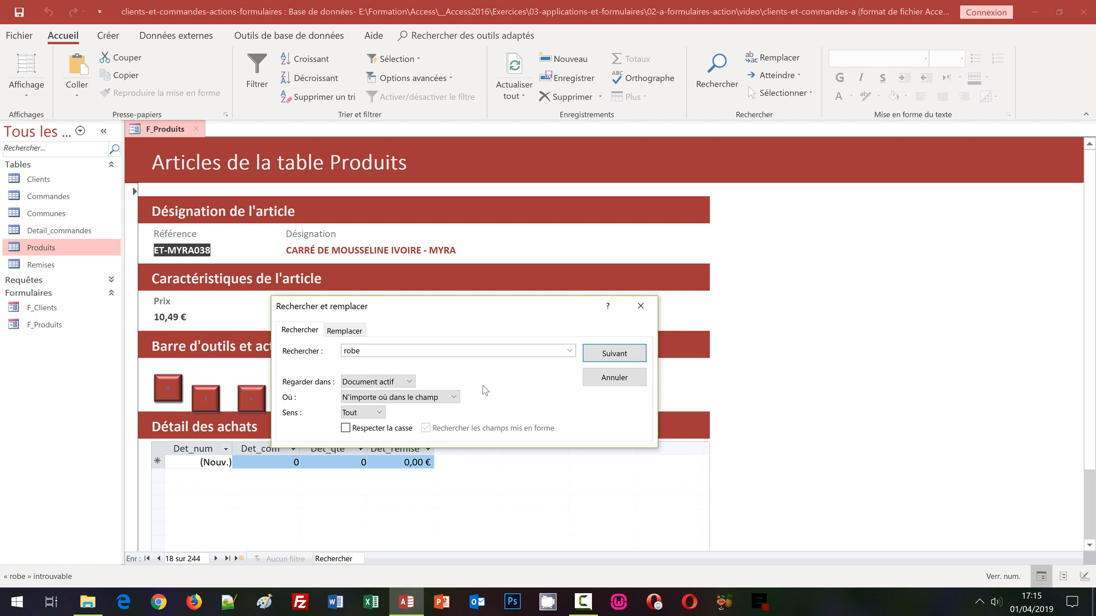
click(610, 355)
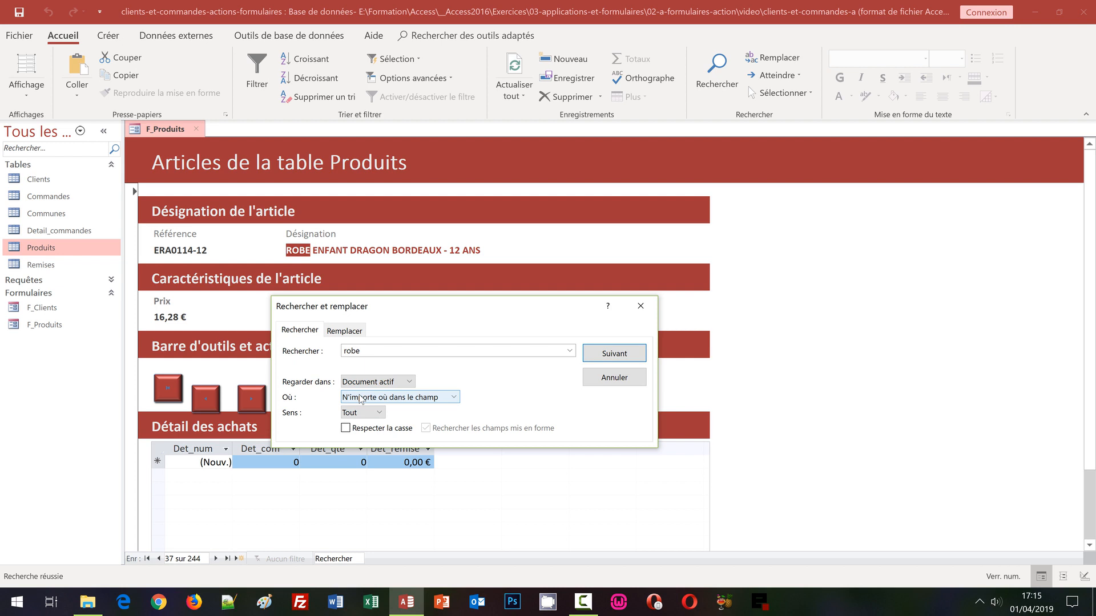
click(640, 308)
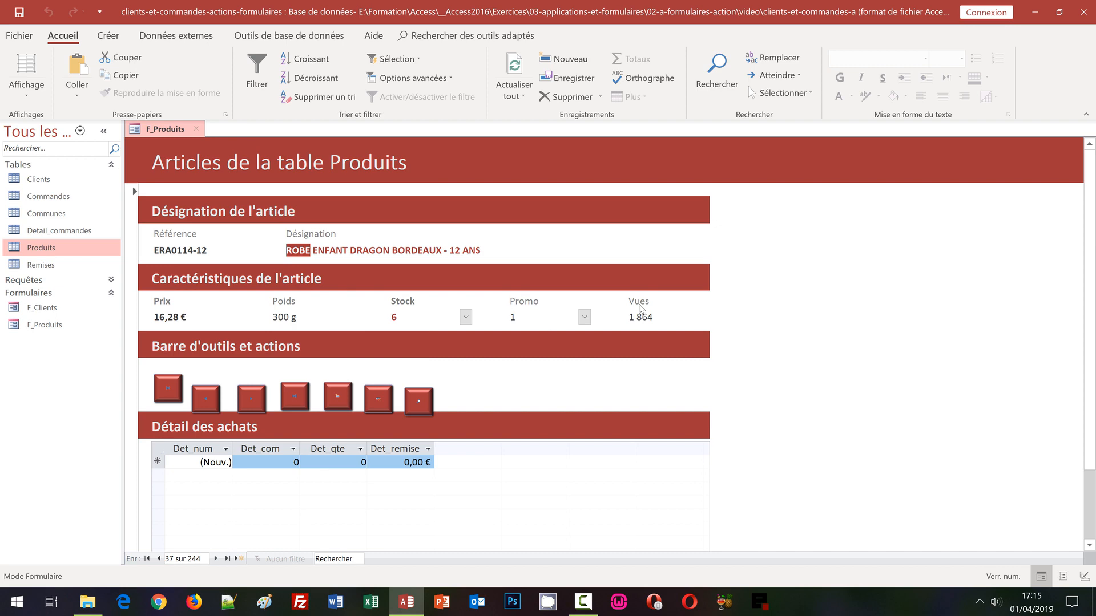
Show F_Produits in design view and draw a command button about 1.1 × 0.7 cm just after Chercher_enreg
click(27, 88)
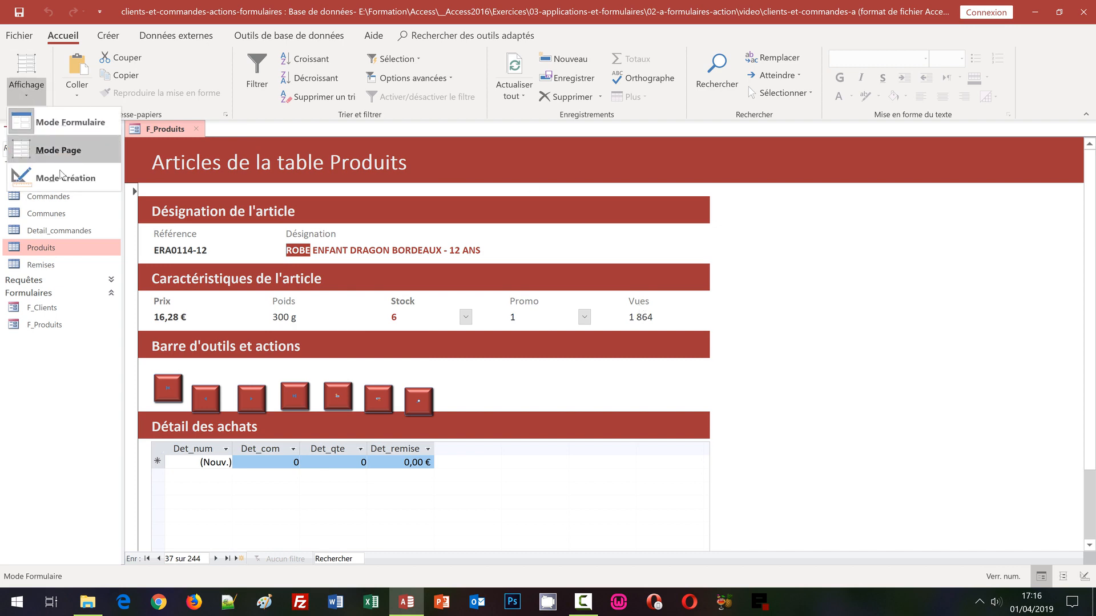
click(62, 177)
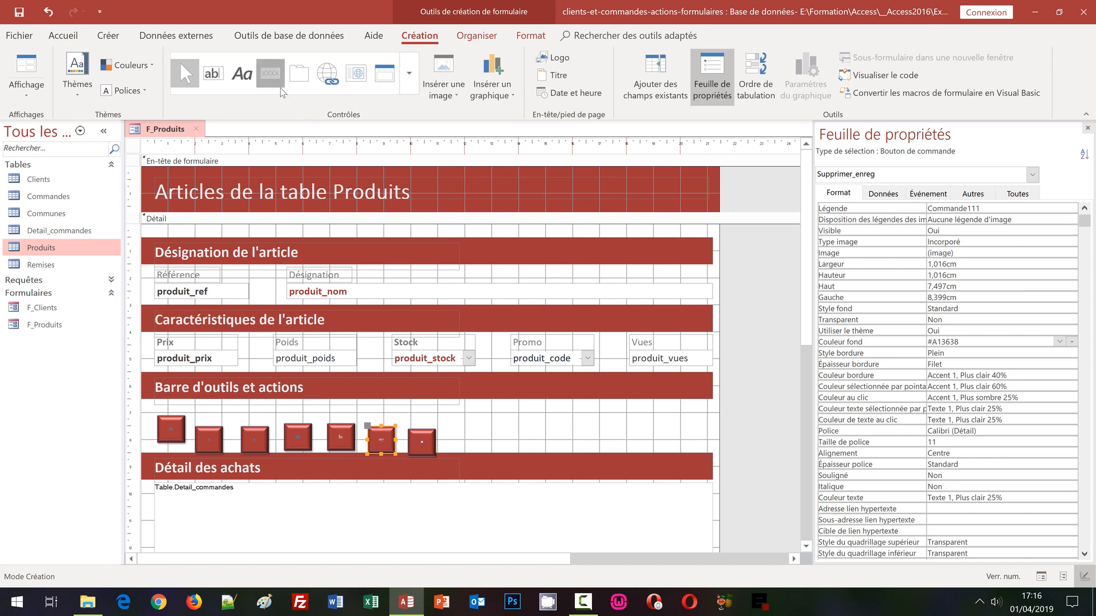
click(270, 73)
drag(451, 429, 481, 452)
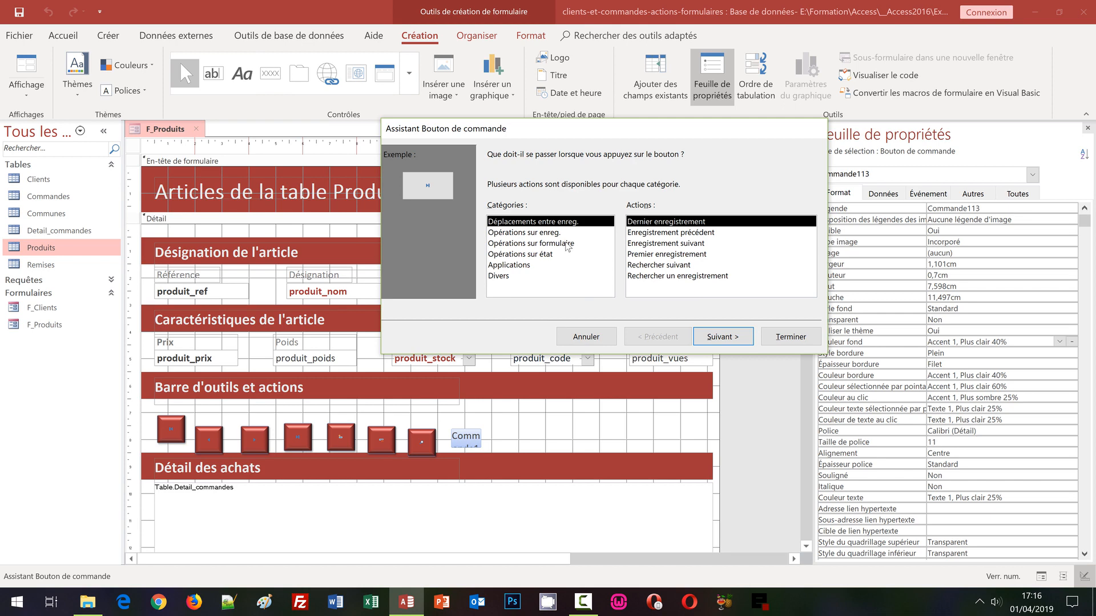
Assign the new button the form operation Fermer un formulaire with the Sortir par la portière image, and name it Fermer_formulaire
click(566, 244)
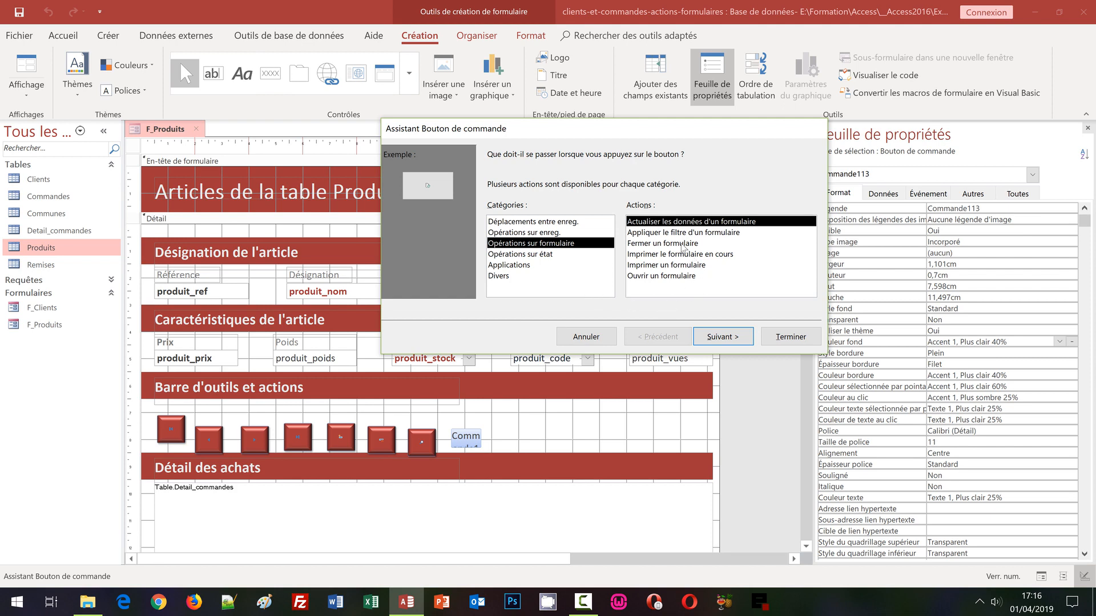
click(682, 244)
click(723, 337)
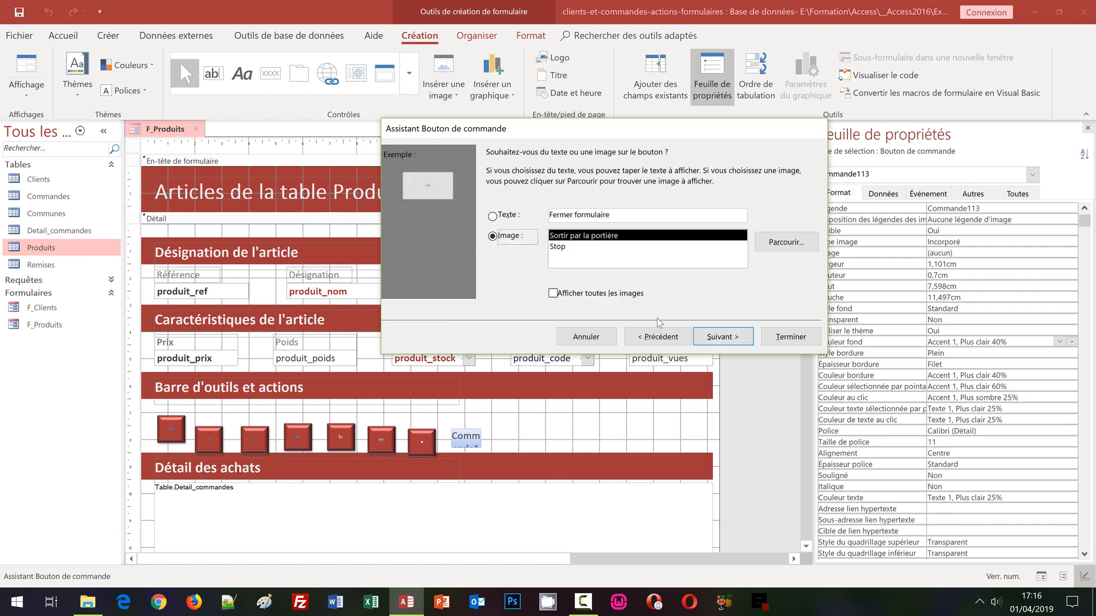
click(723, 337)
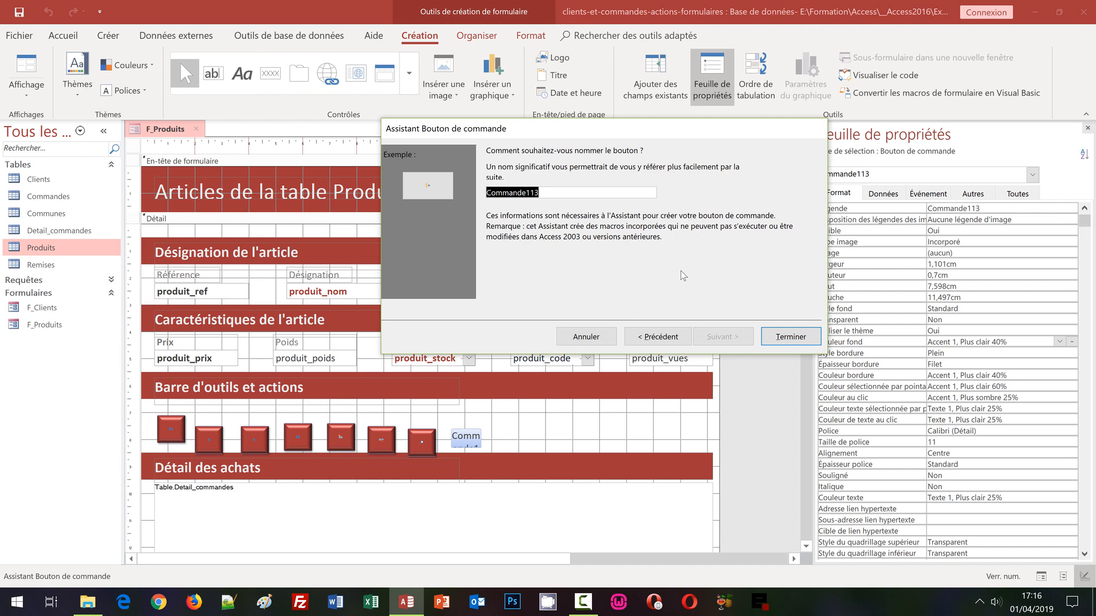
text(Fermer)
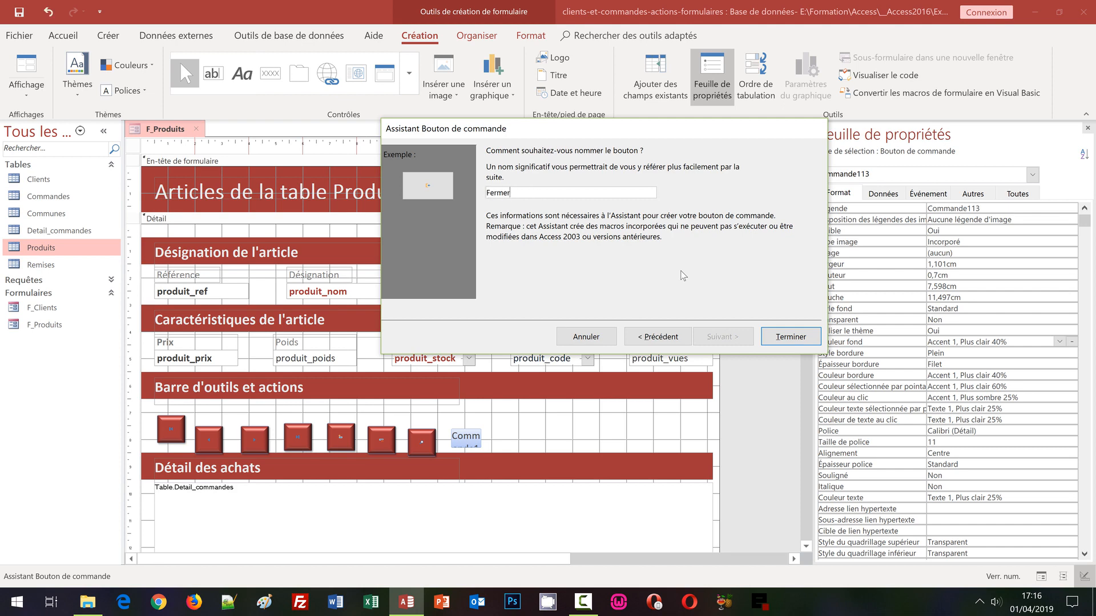
text(_formulaire)
click(777, 341)
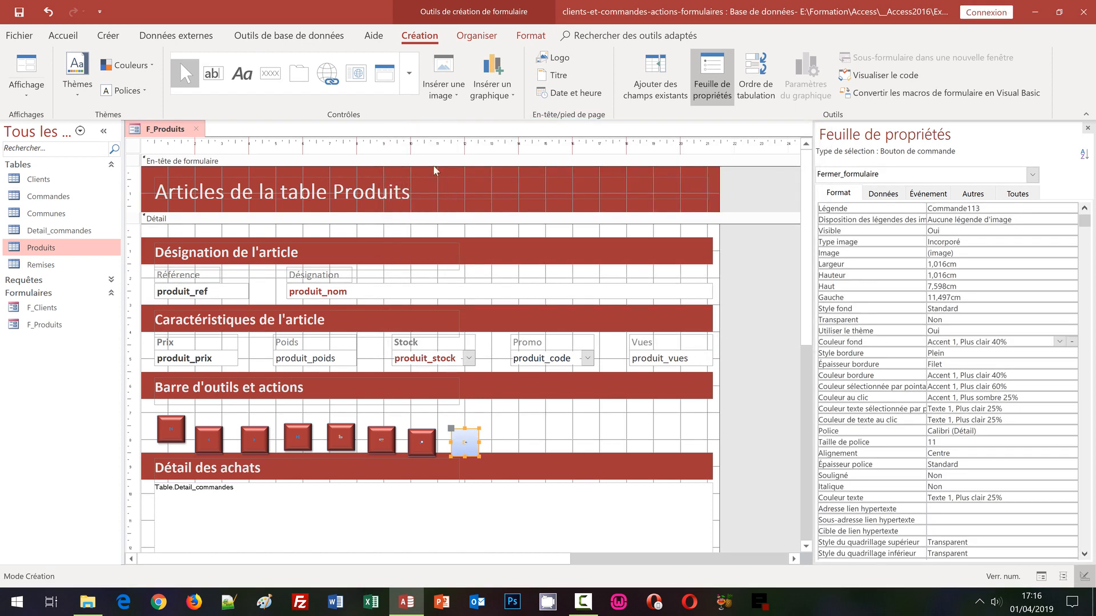
Copy the Chercher_enreg button's formatting onto Fermer_formulaire and display the form in form view
click(531, 38)
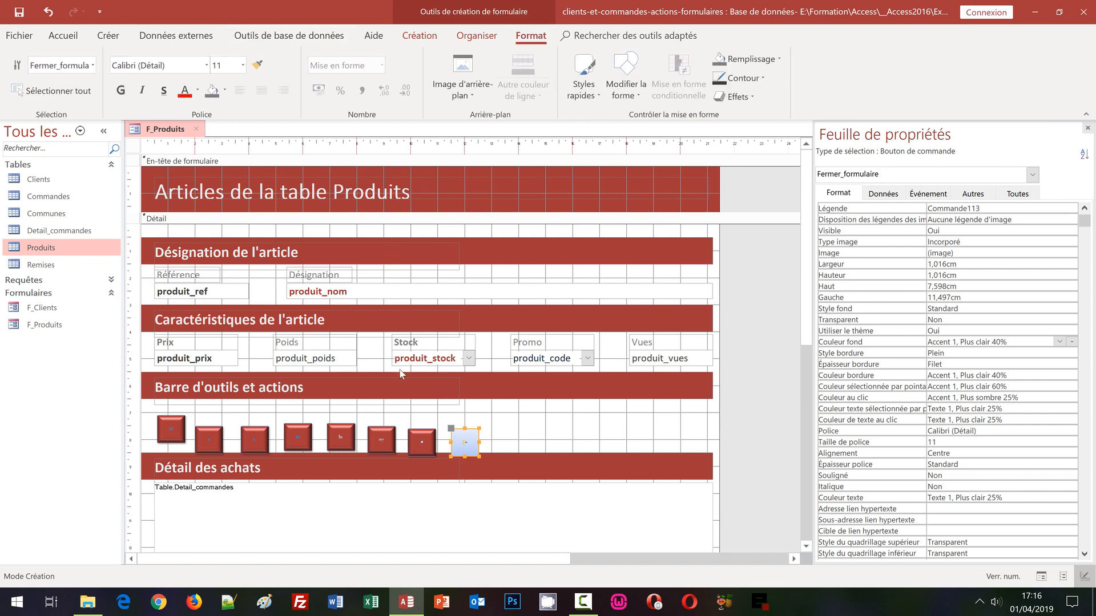
click(431, 432)
click(257, 64)
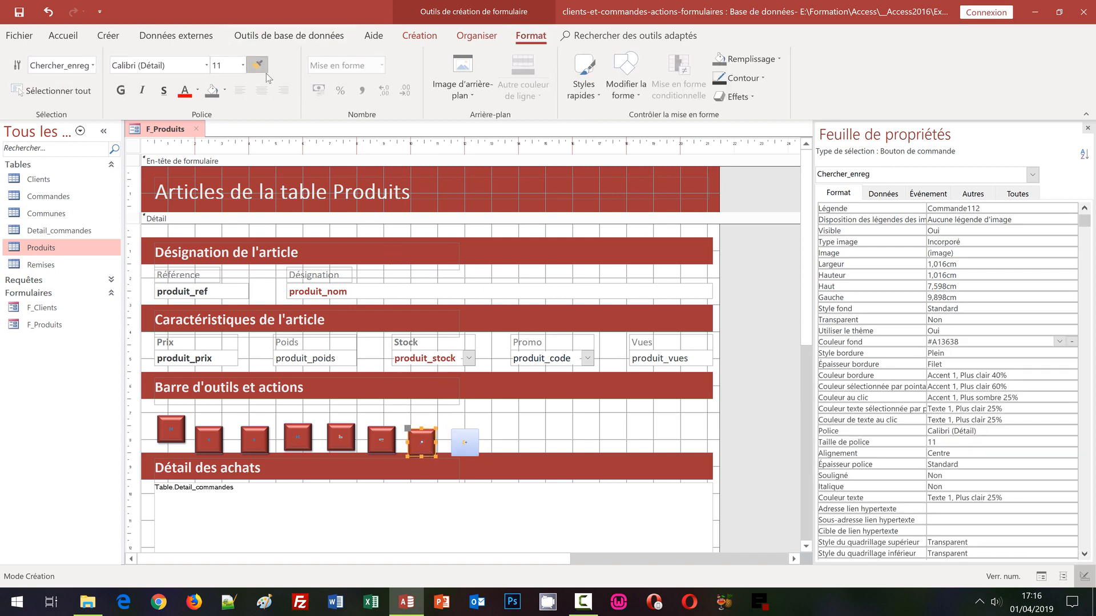
click(459, 443)
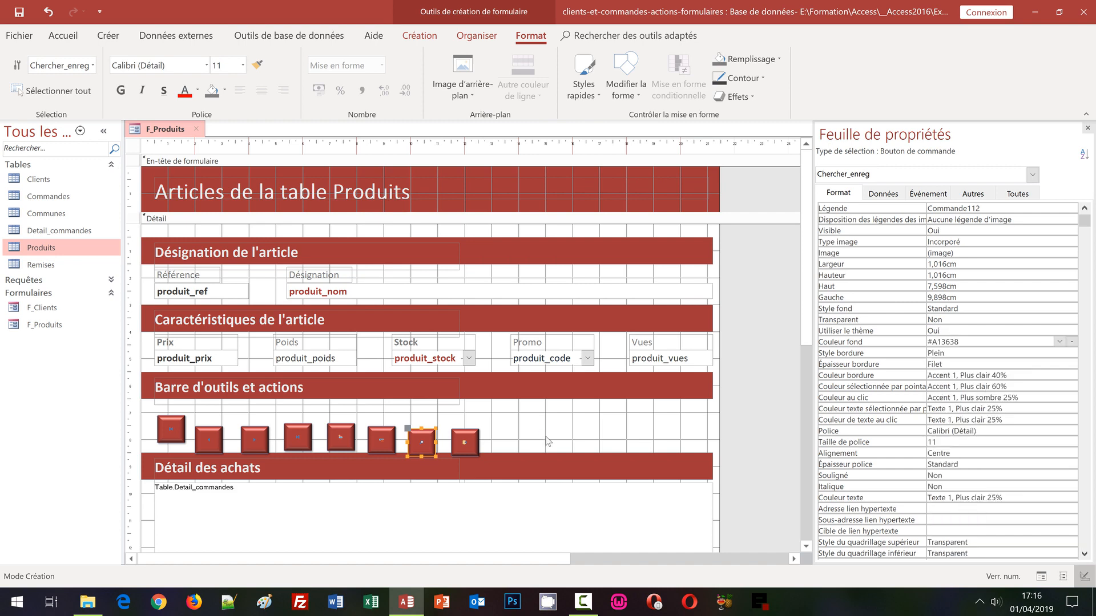
key(F5)
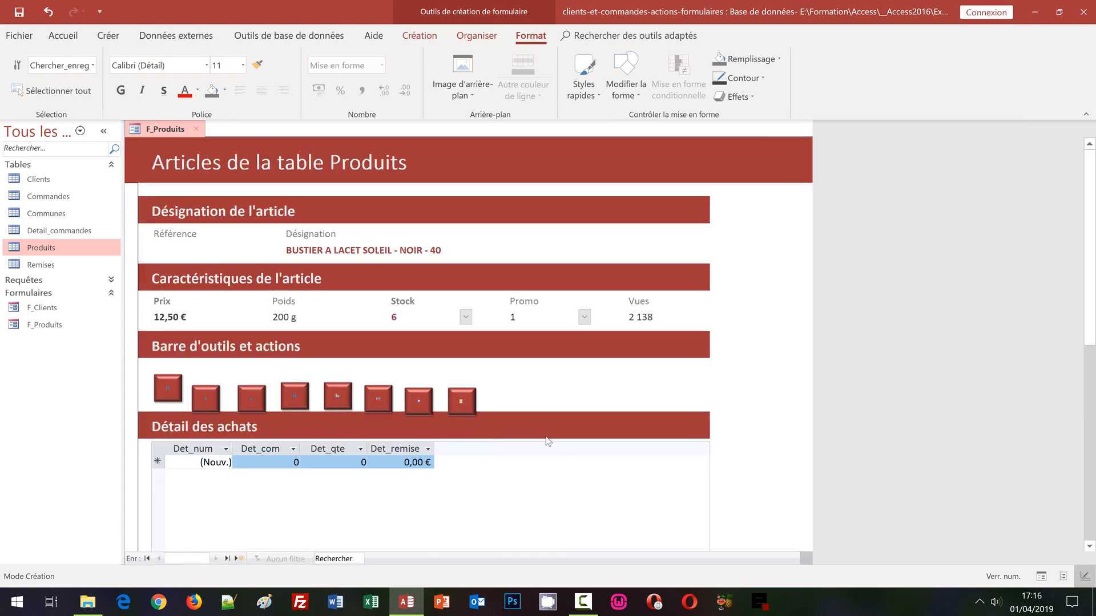
Test the Fermer_formulaire button by closing the form with it, and reopen F_Produits in design view
click(460, 402)
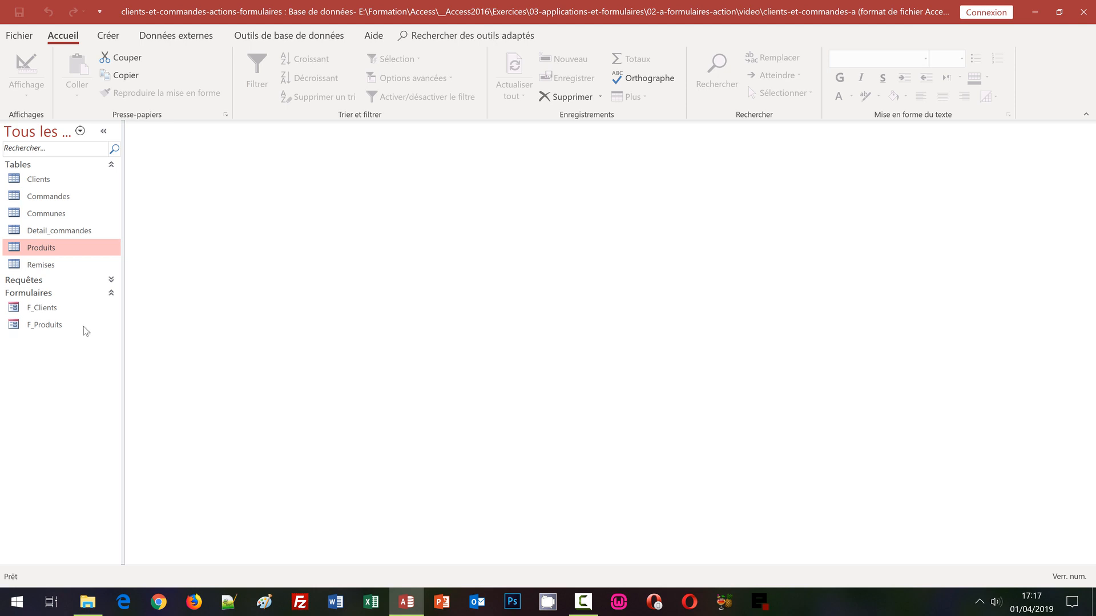
right_click(51, 328)
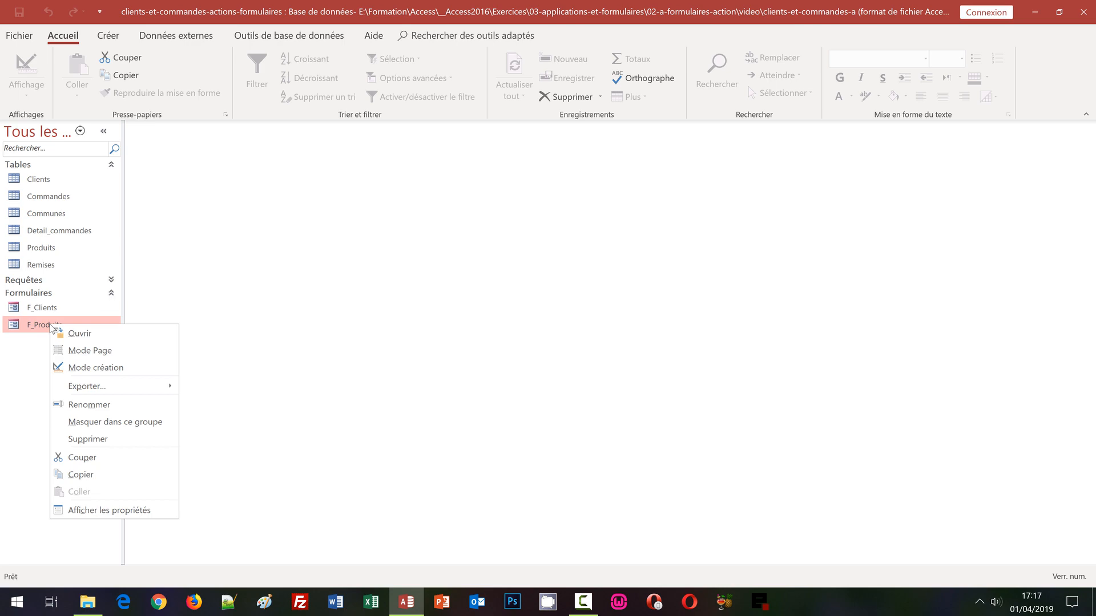
click(72, 369)
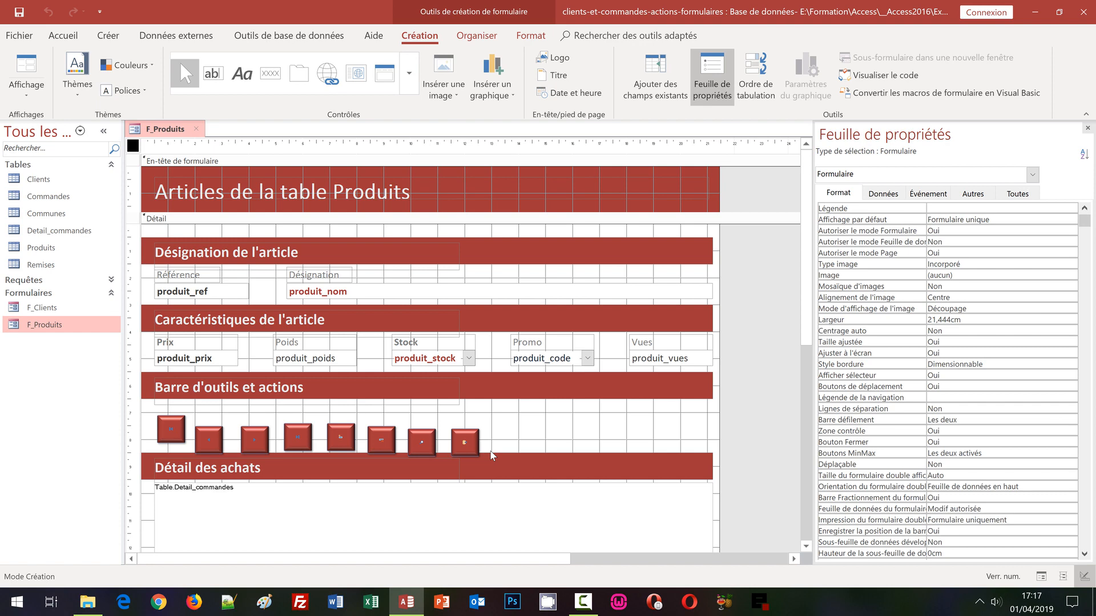
Select the Premier_enreg button and nudge it slightly left and back right
click(178, 435)
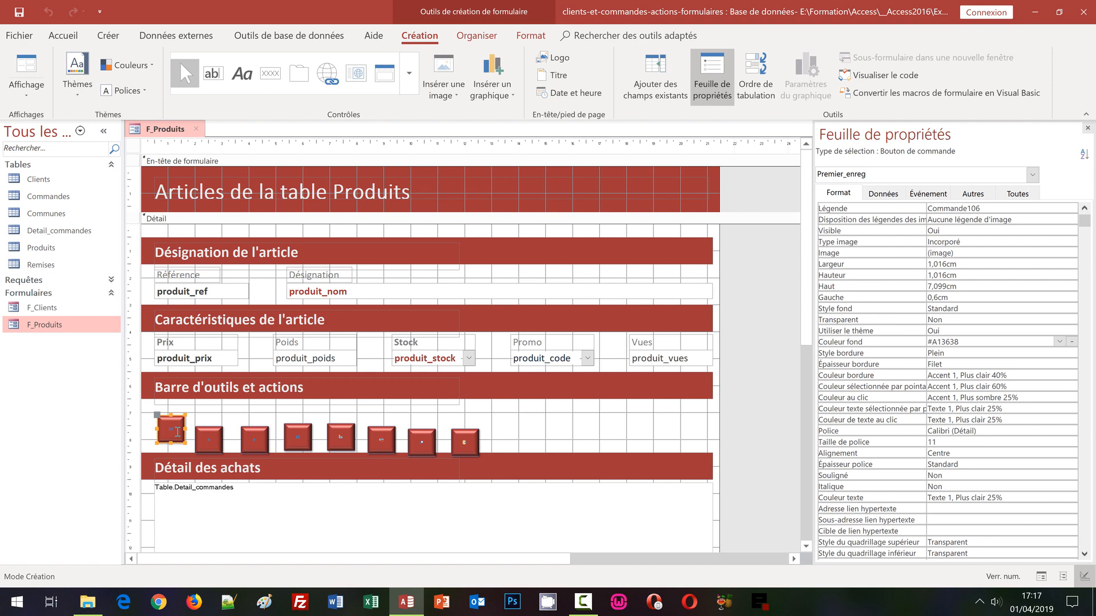
key(Left)
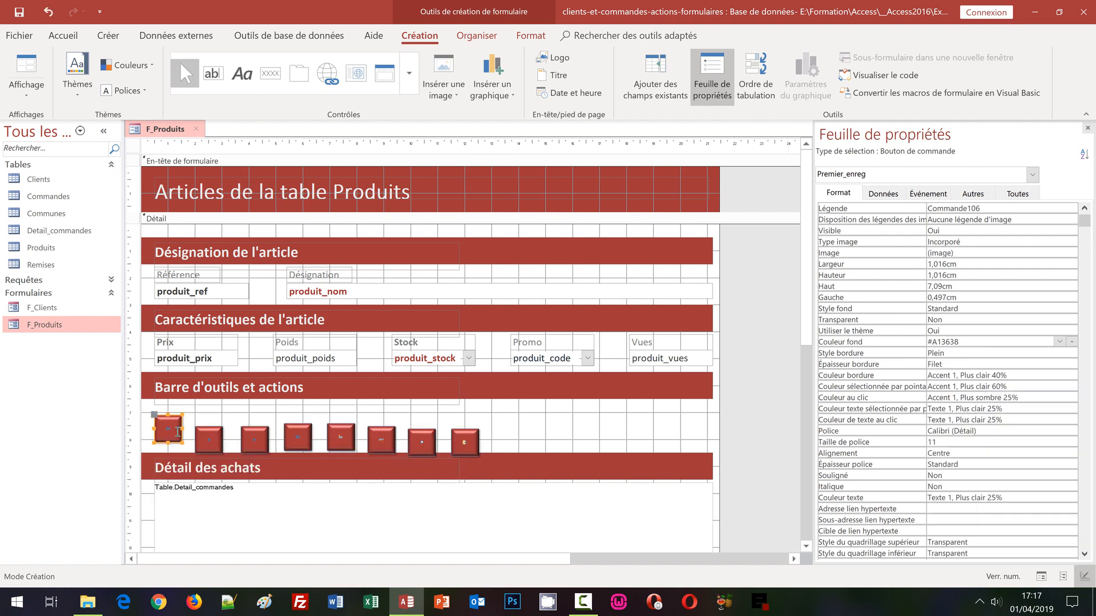
key(Left)
key(Right)
key(Right)
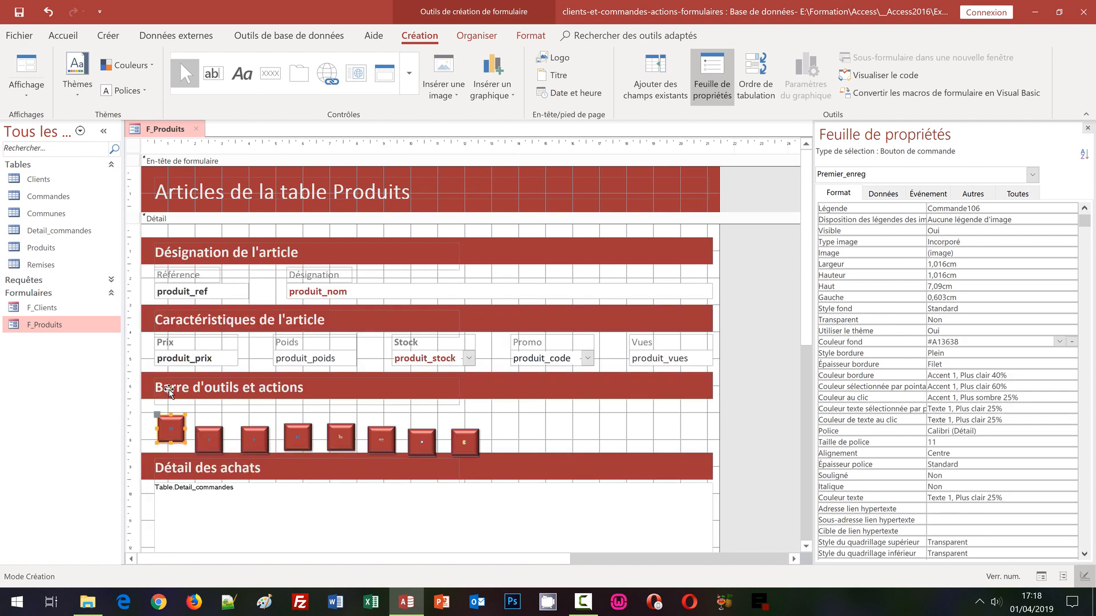
Add the Barre d'outils et actions label to the selection and align both controls on their left edges
shift+click(170, 393)
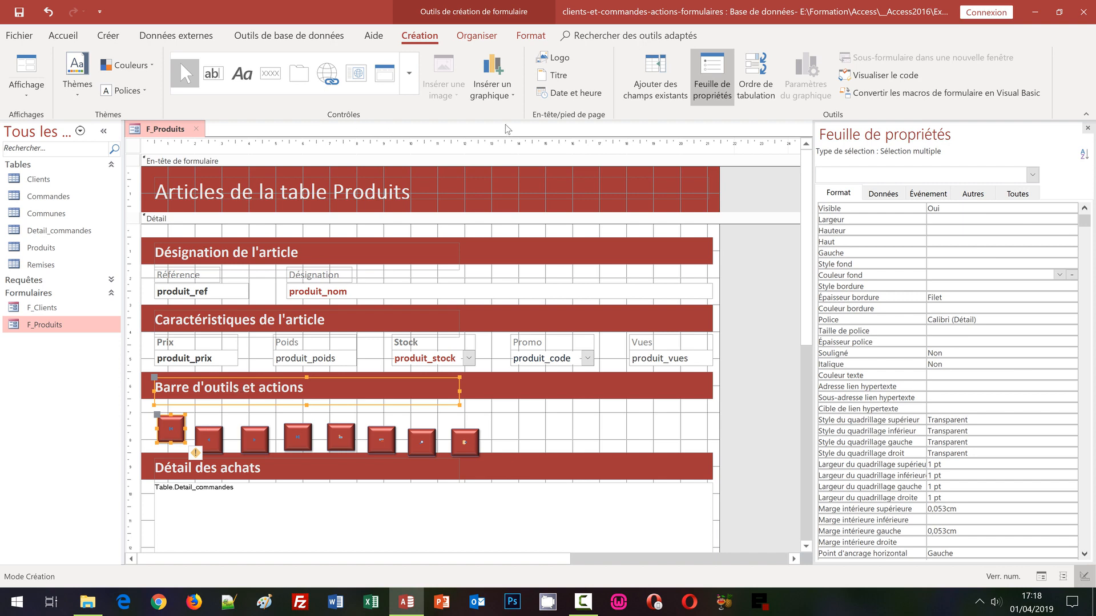
click(482, 38)
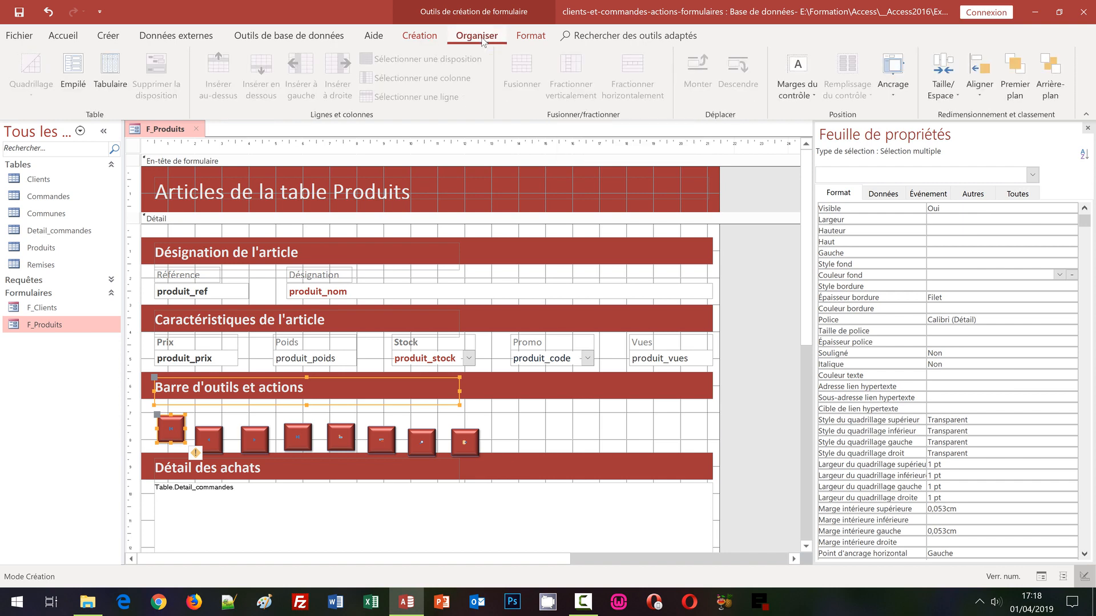
click(985, 101)
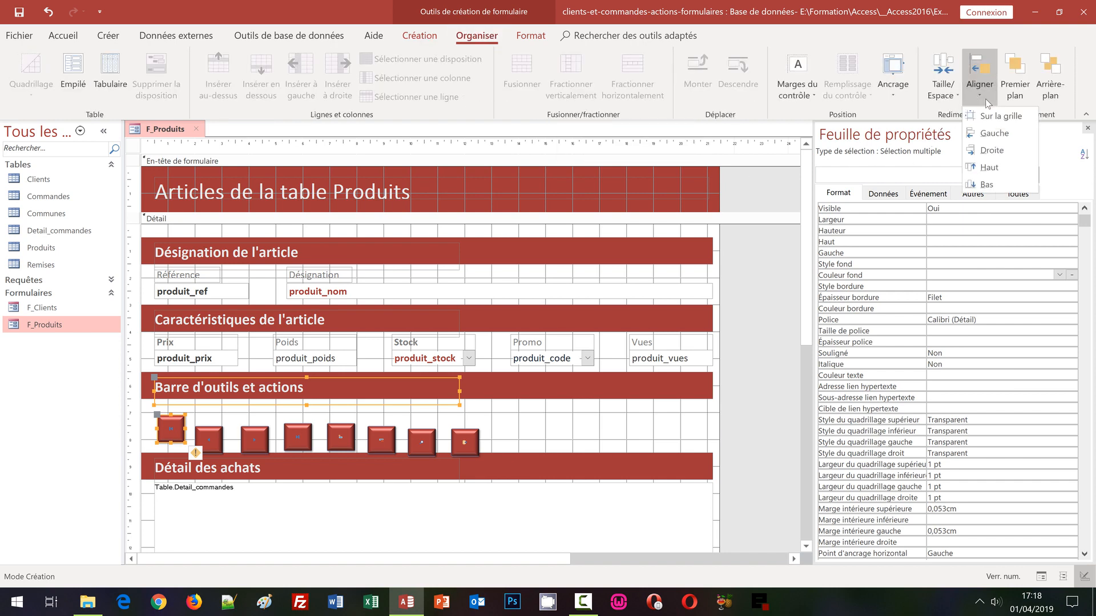
click(993, 133)
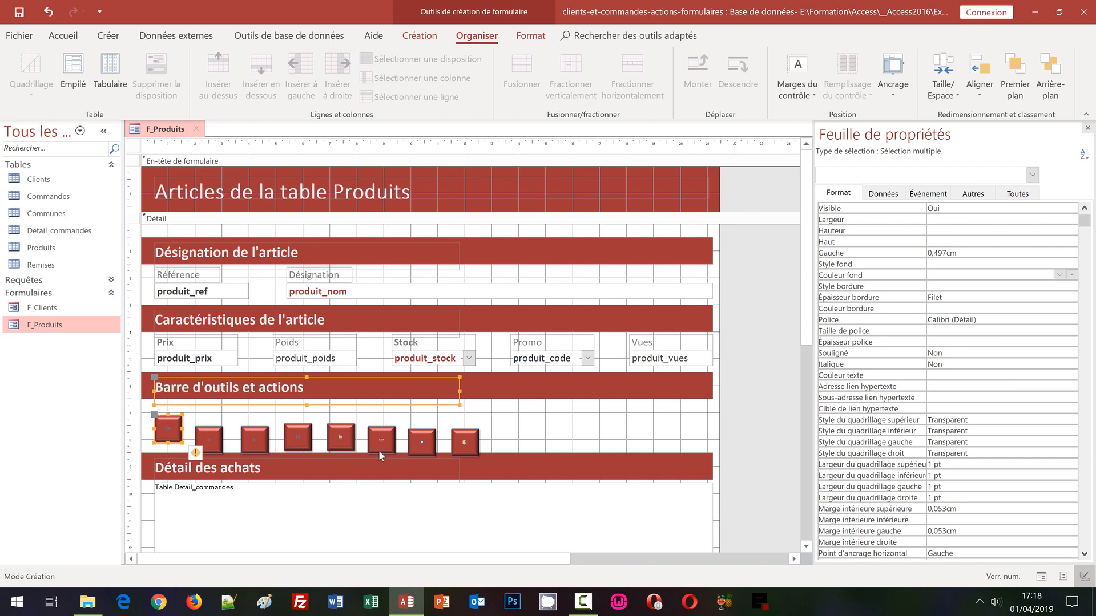
Move the Fermer_formulaire button right along the row until its left position is 12 cm
click(495, 426)
click(465, 441)
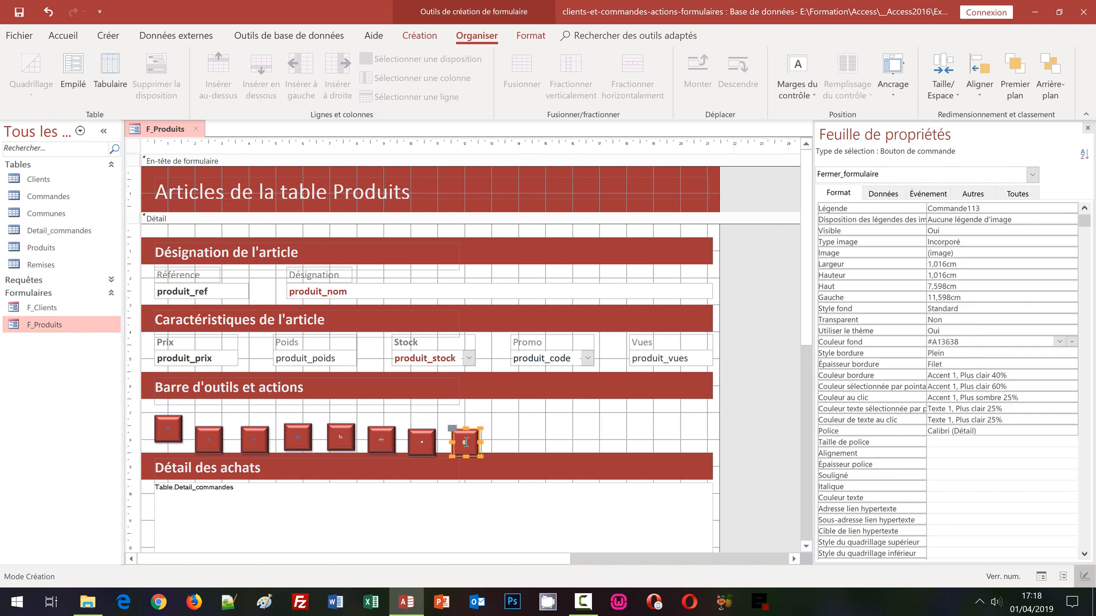
key(Right)
key(Right)
key(Right)
key(Right)
key(Right)
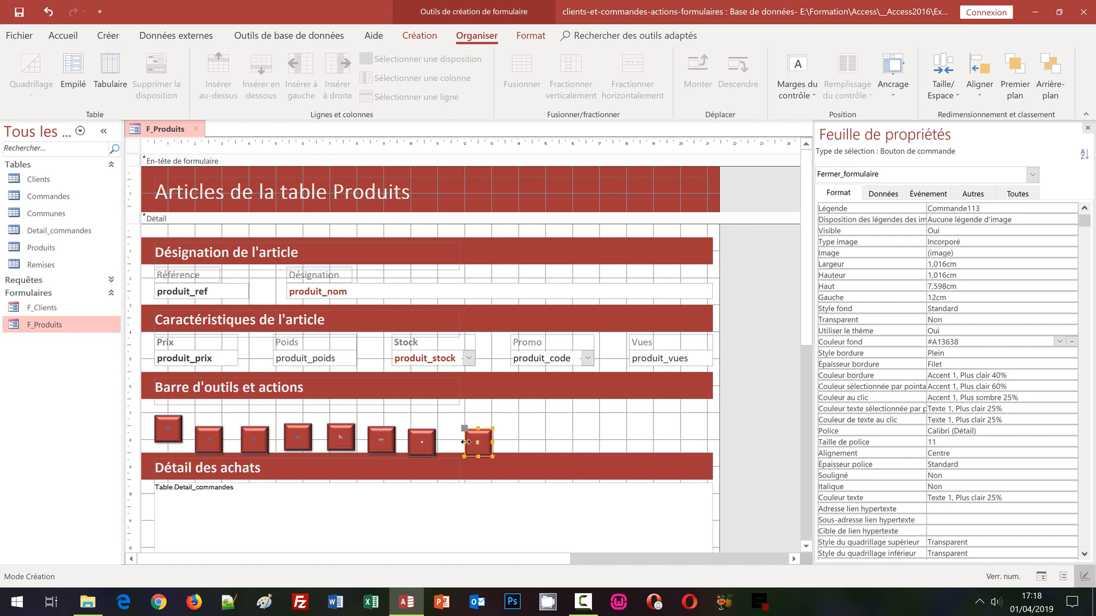
Select all eight action buttons, align them on their top edges and space them evenly horizontally
click(131, 435)
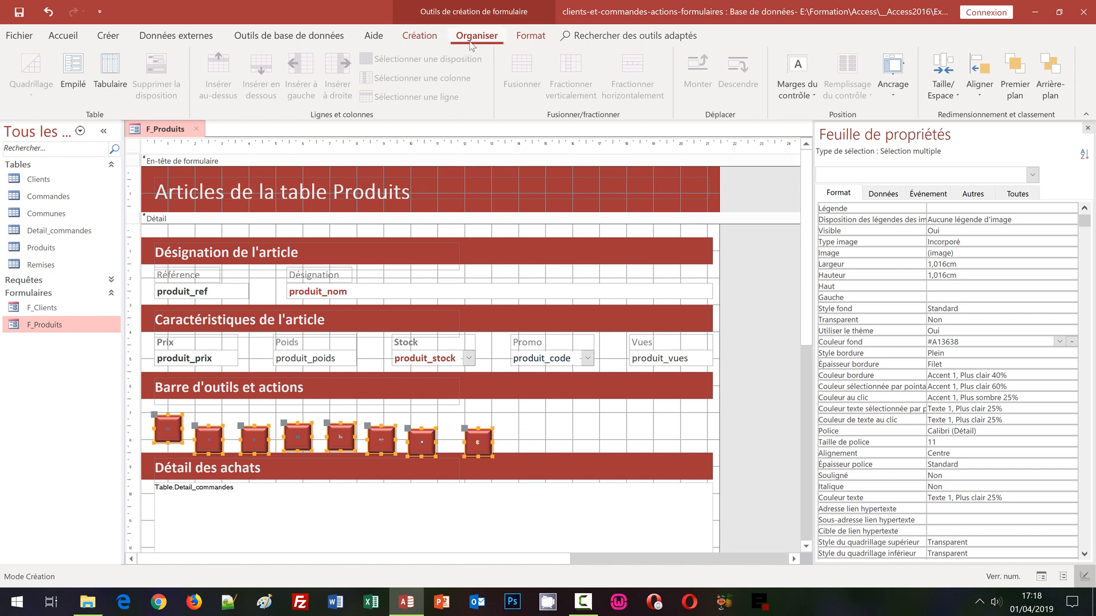
click(985, 93)
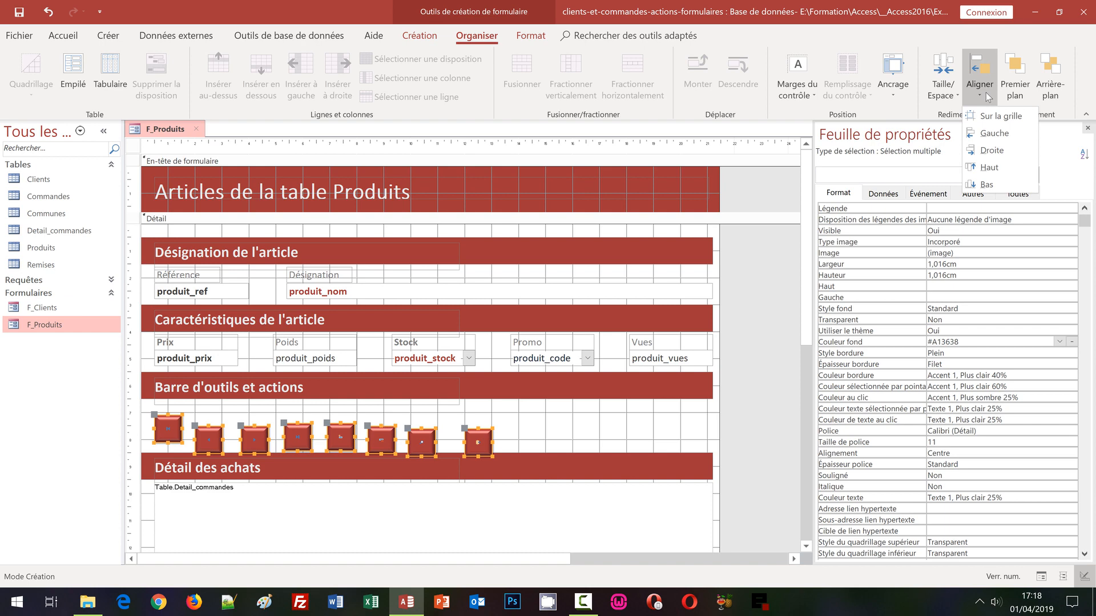
click(982, 167)
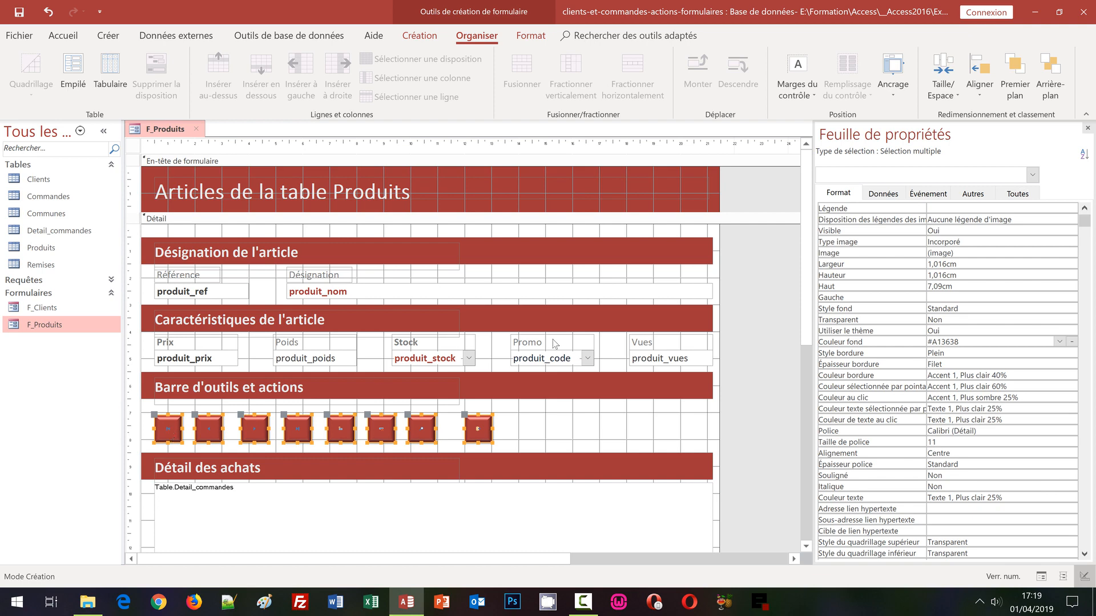
click(952, 100)
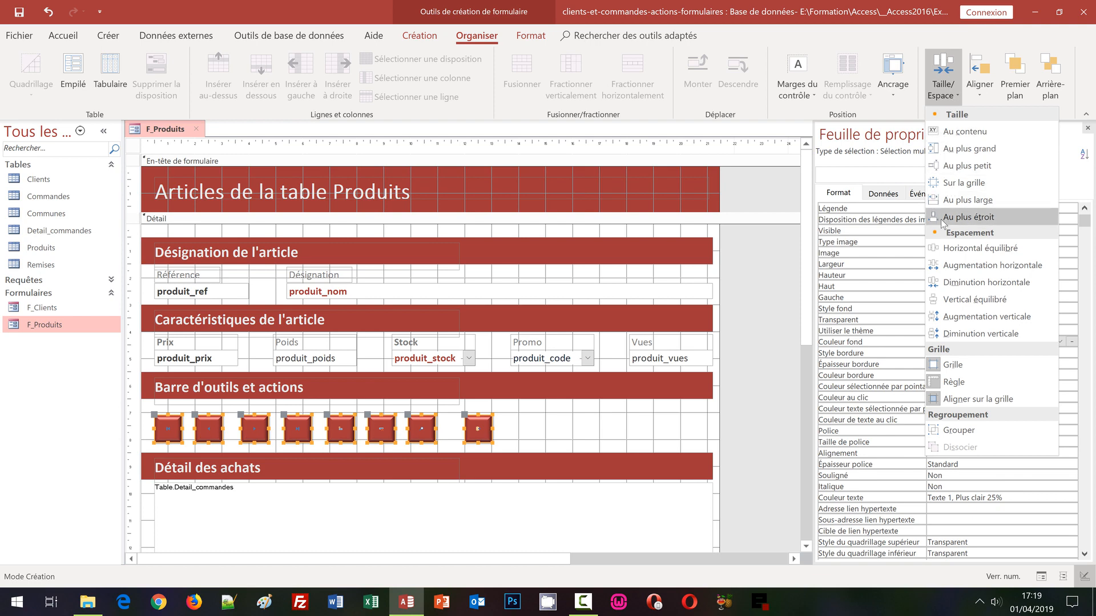
click(957, 249)
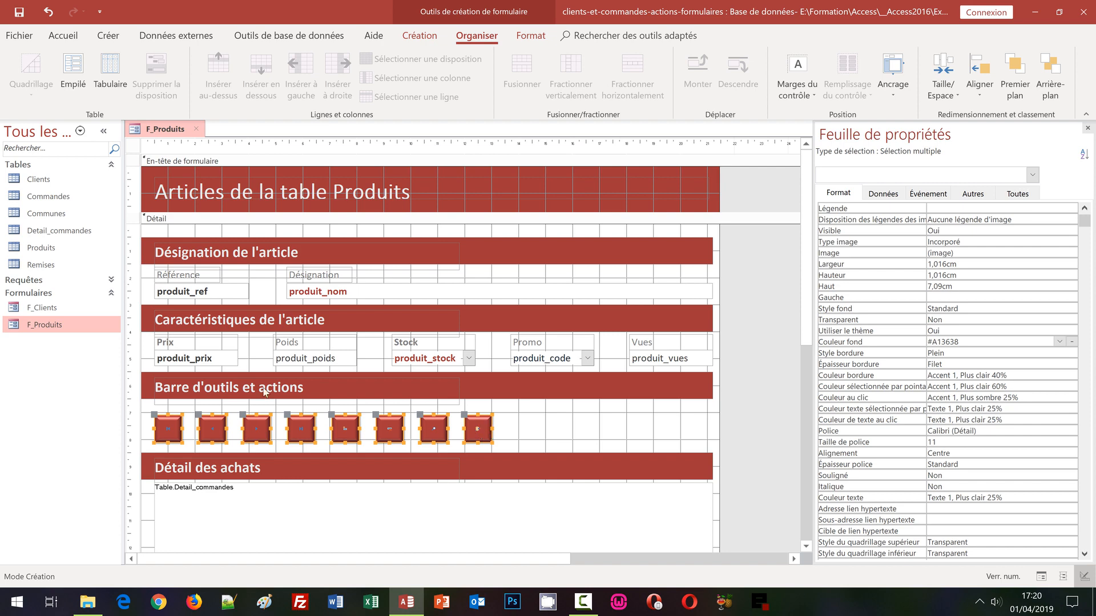
Open F_Clients in design view and paste the eight copied buttons, placing them under the Barre d'outils et actions heading
right_click(45, 313)
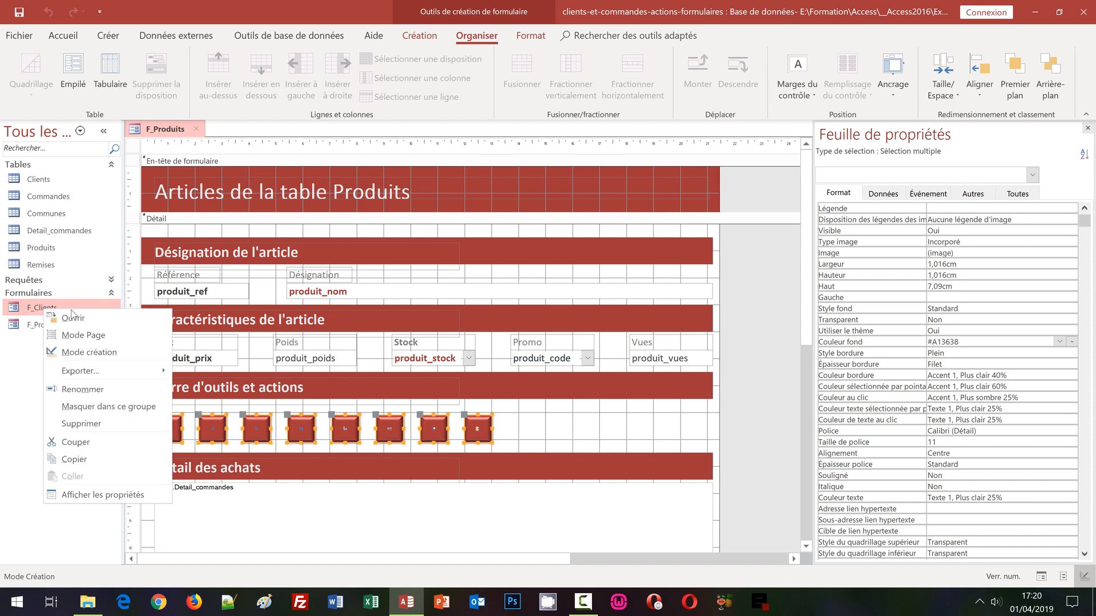
click(87, 353)
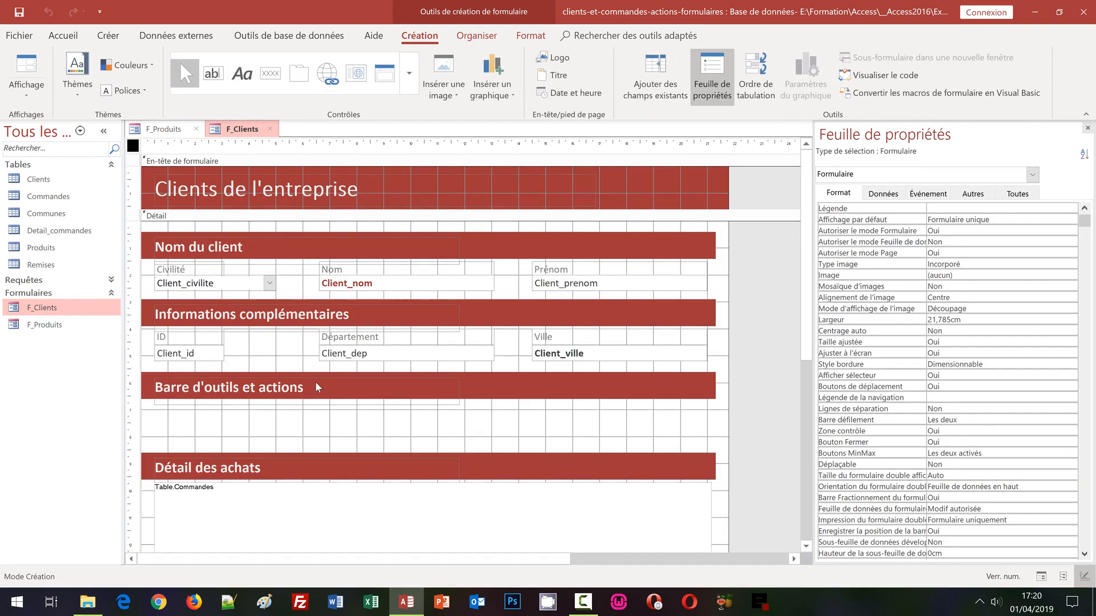
key(ctrl+v)
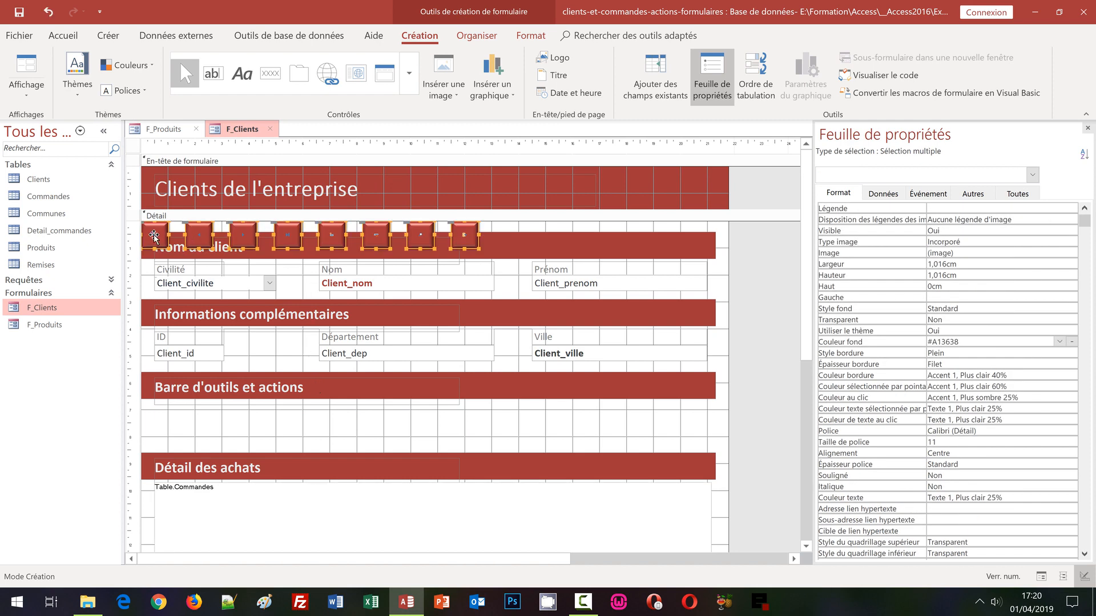
drag(155, 241, 168, 426)
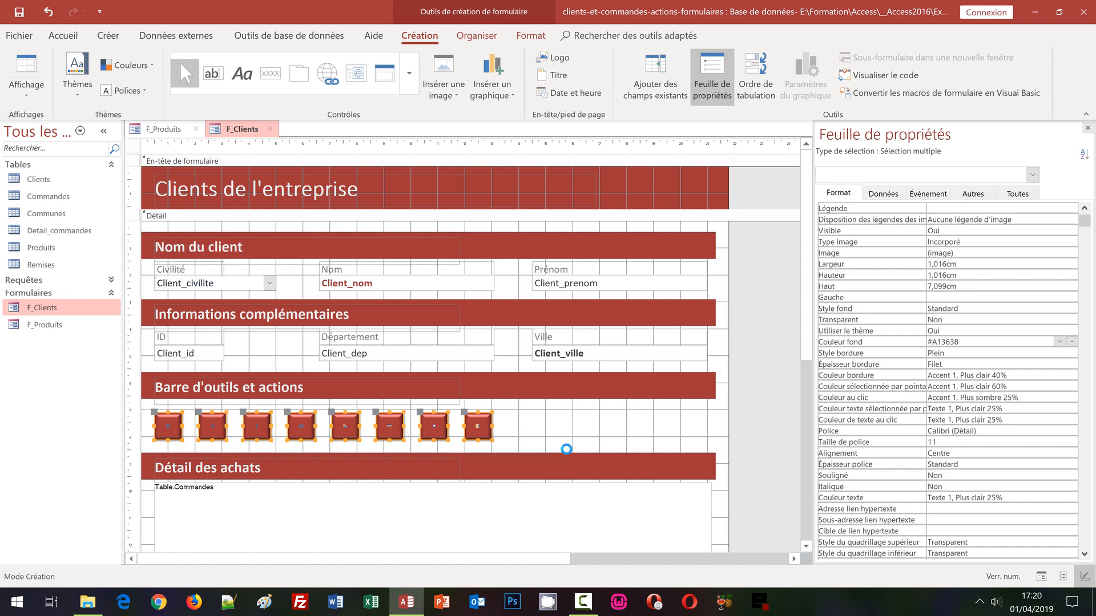
Display F_Clients in form view and test its next, previous, last and first record buttons
key(F5)
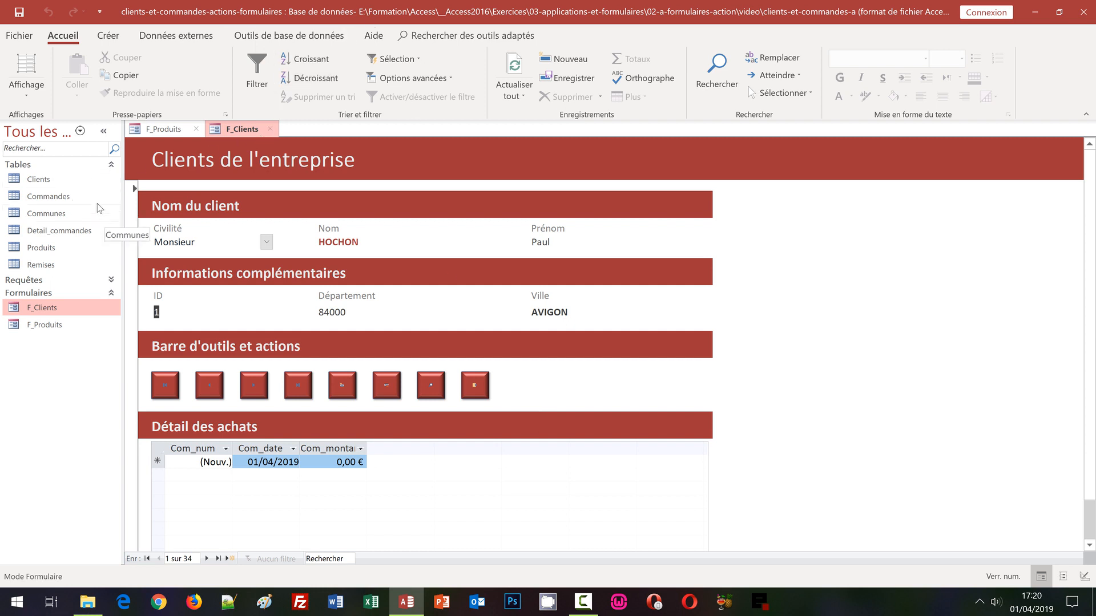
click(252, 392)
click(252, 391)
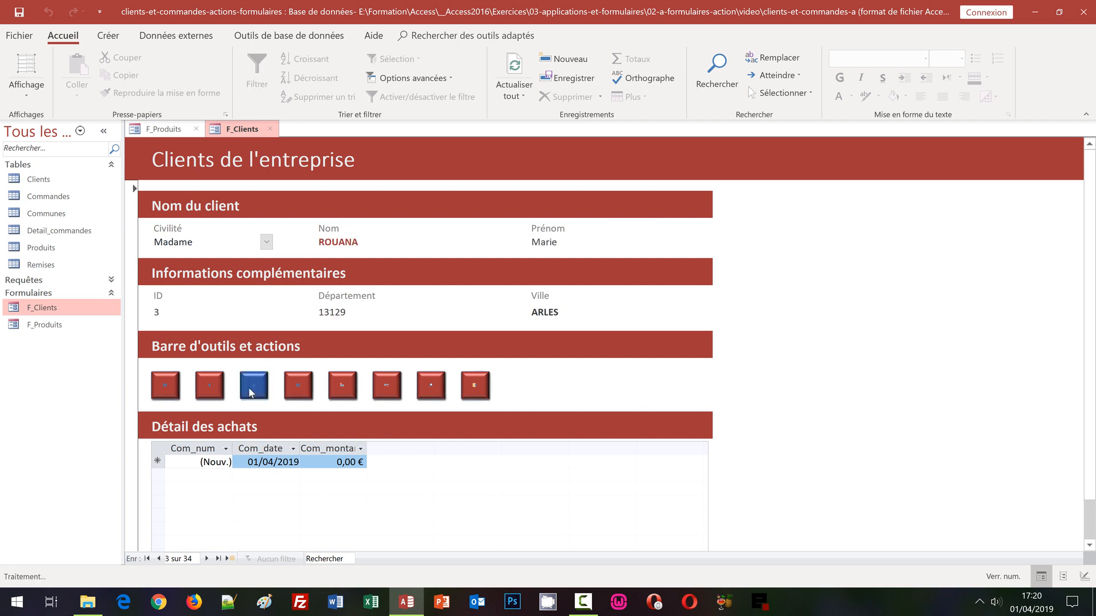
click(252, 392)
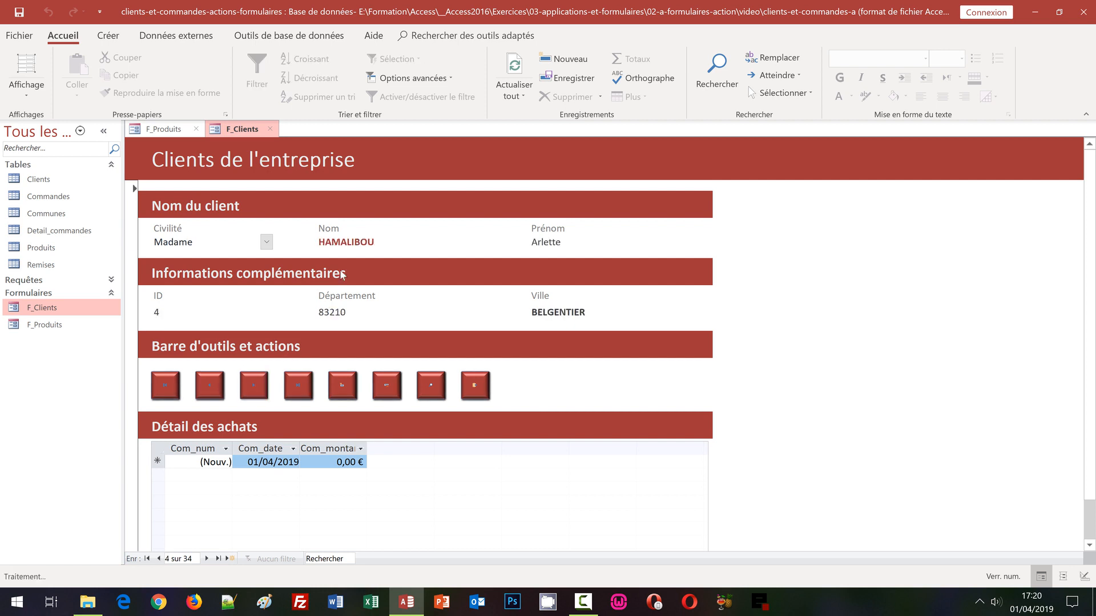
click(211, 387)
click(211, 389)
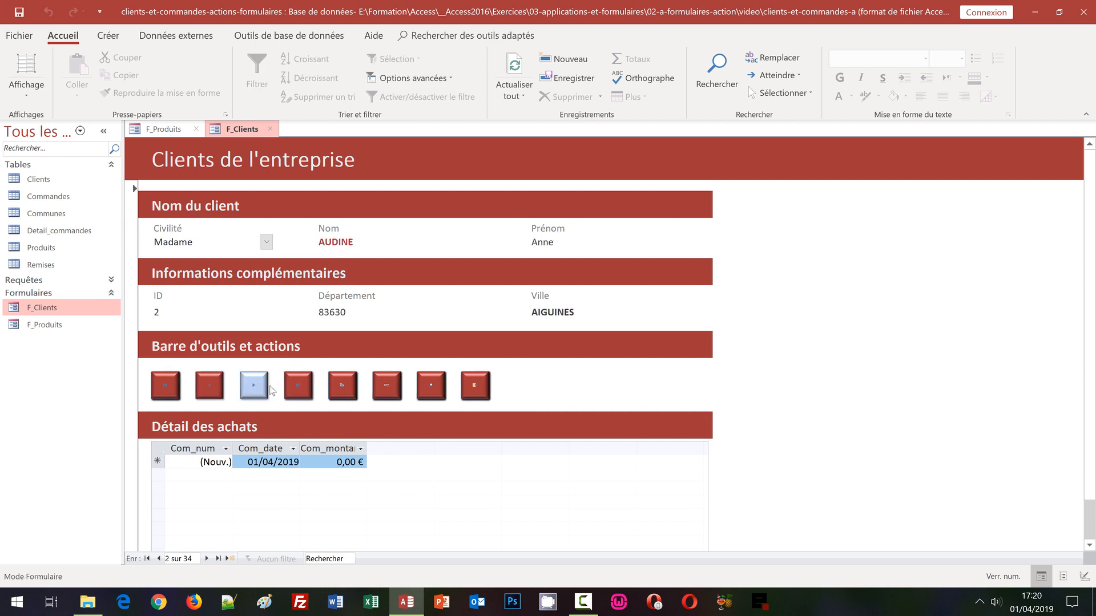
click(296, 392)
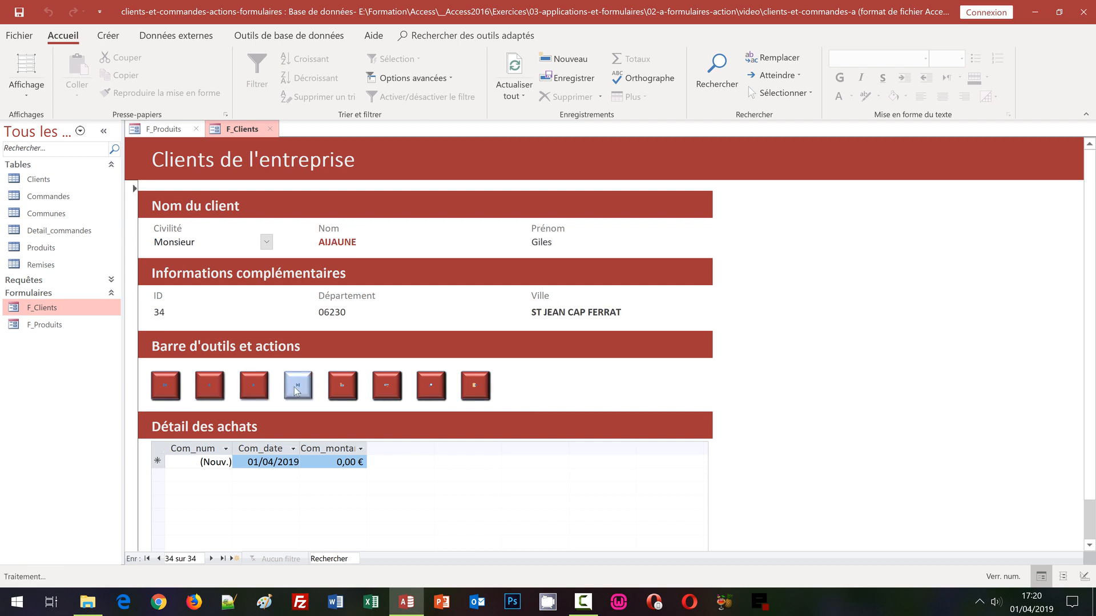
click(166, 387)
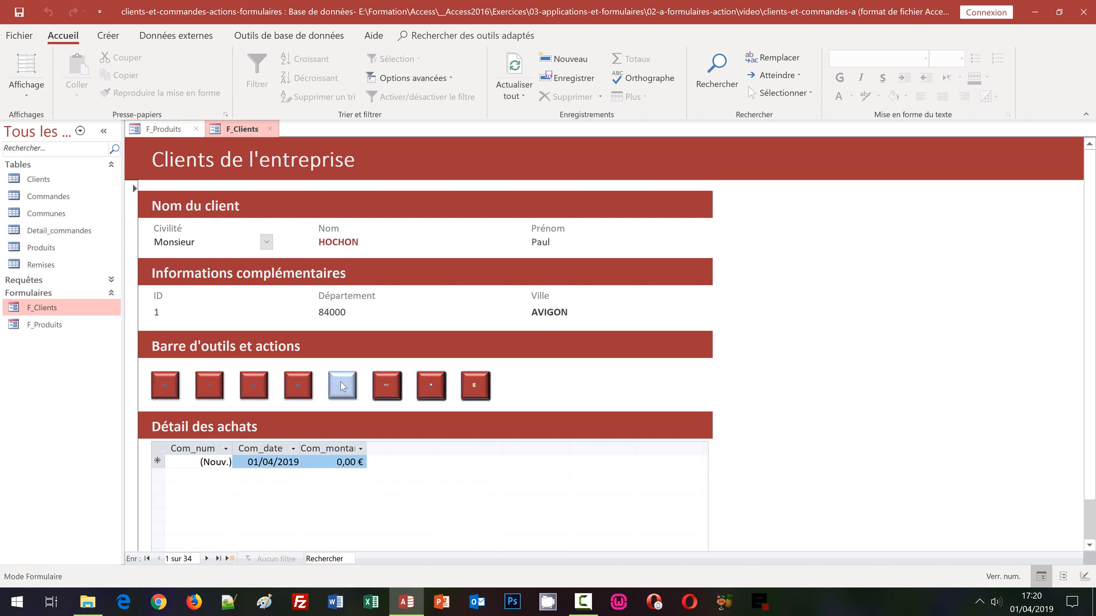
Test the search button in F_Clients by finding a client by surname
click(432, 386)
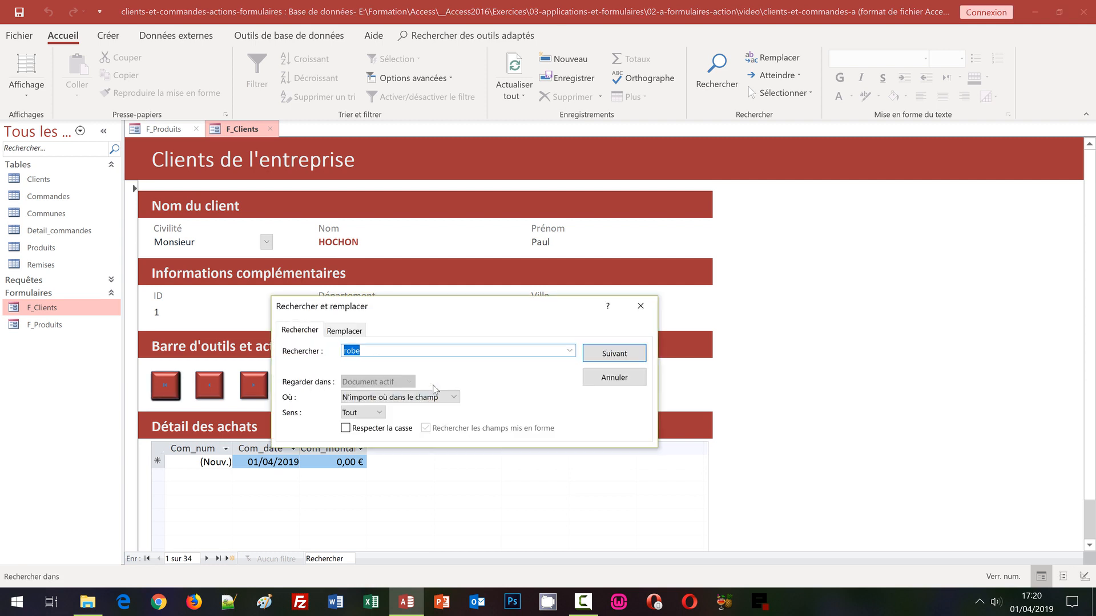
text(Audine)
click(616, 354)
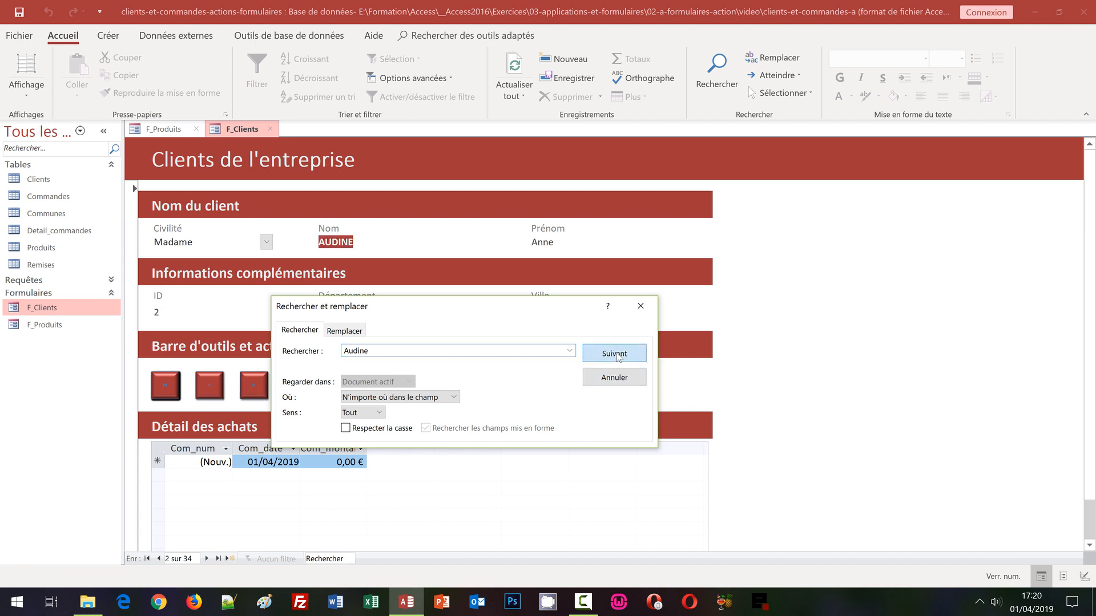